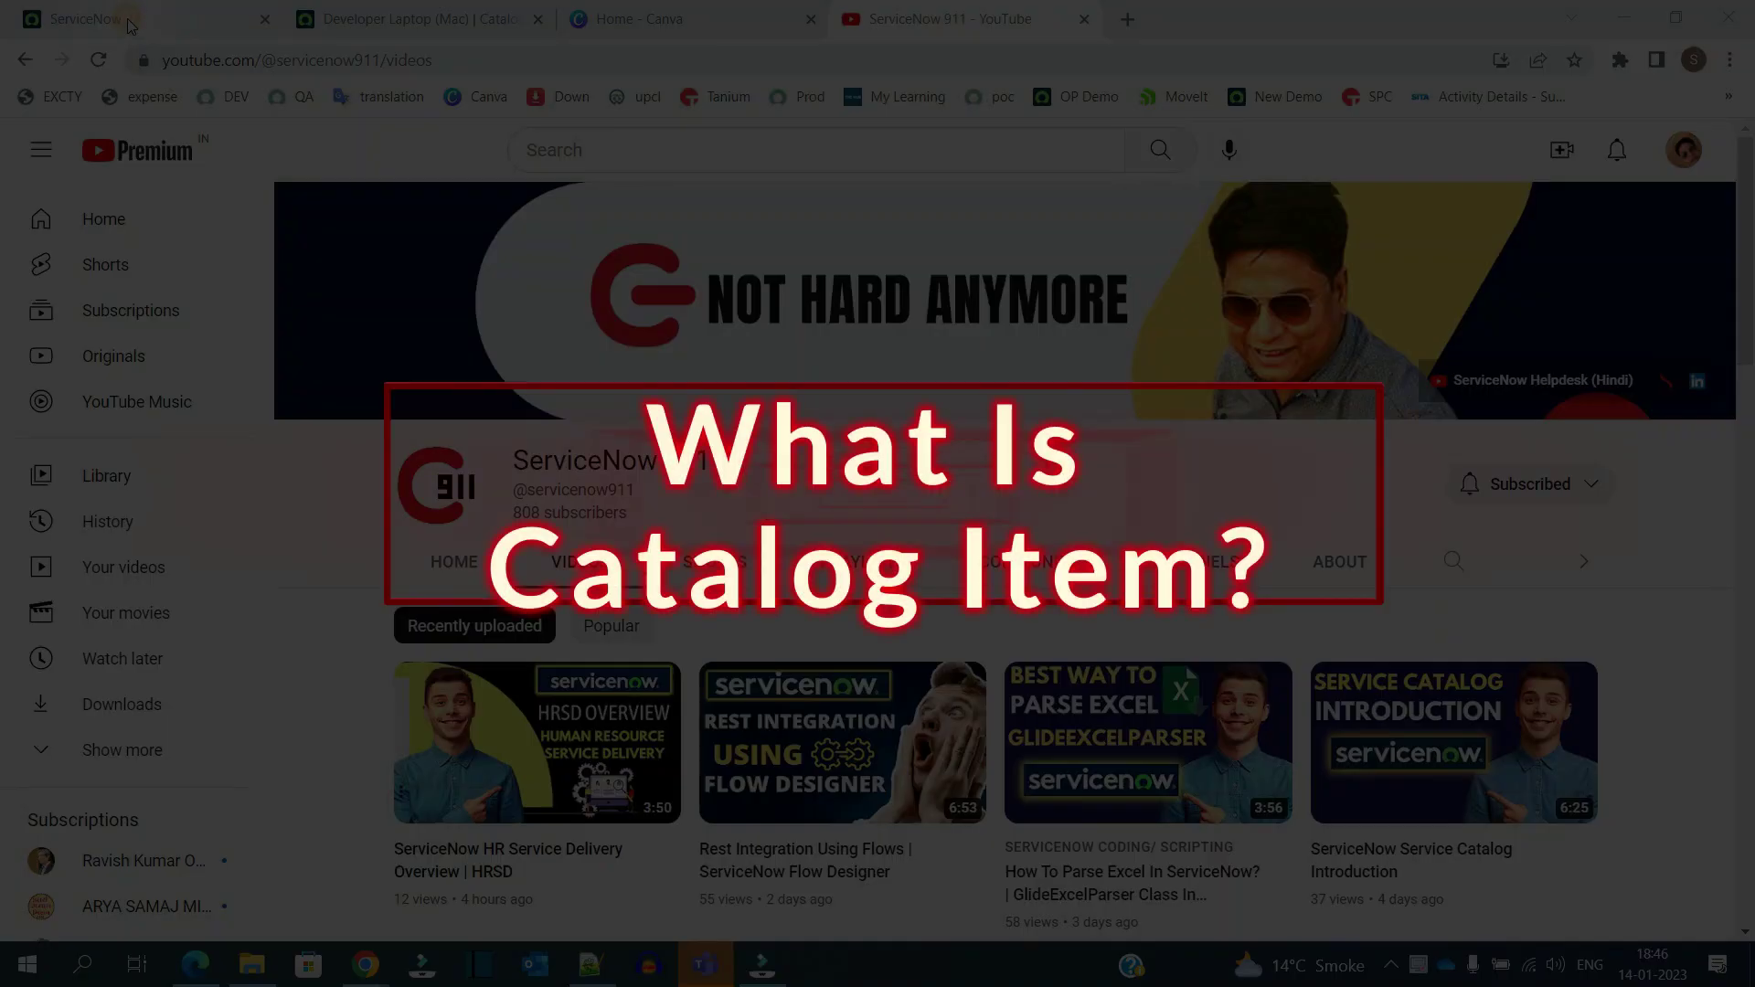
Step: Go to the Developer Laptop (Mac) item under Service Catalog > Hardware and bring up its configuration menu
left_click(130, 25)
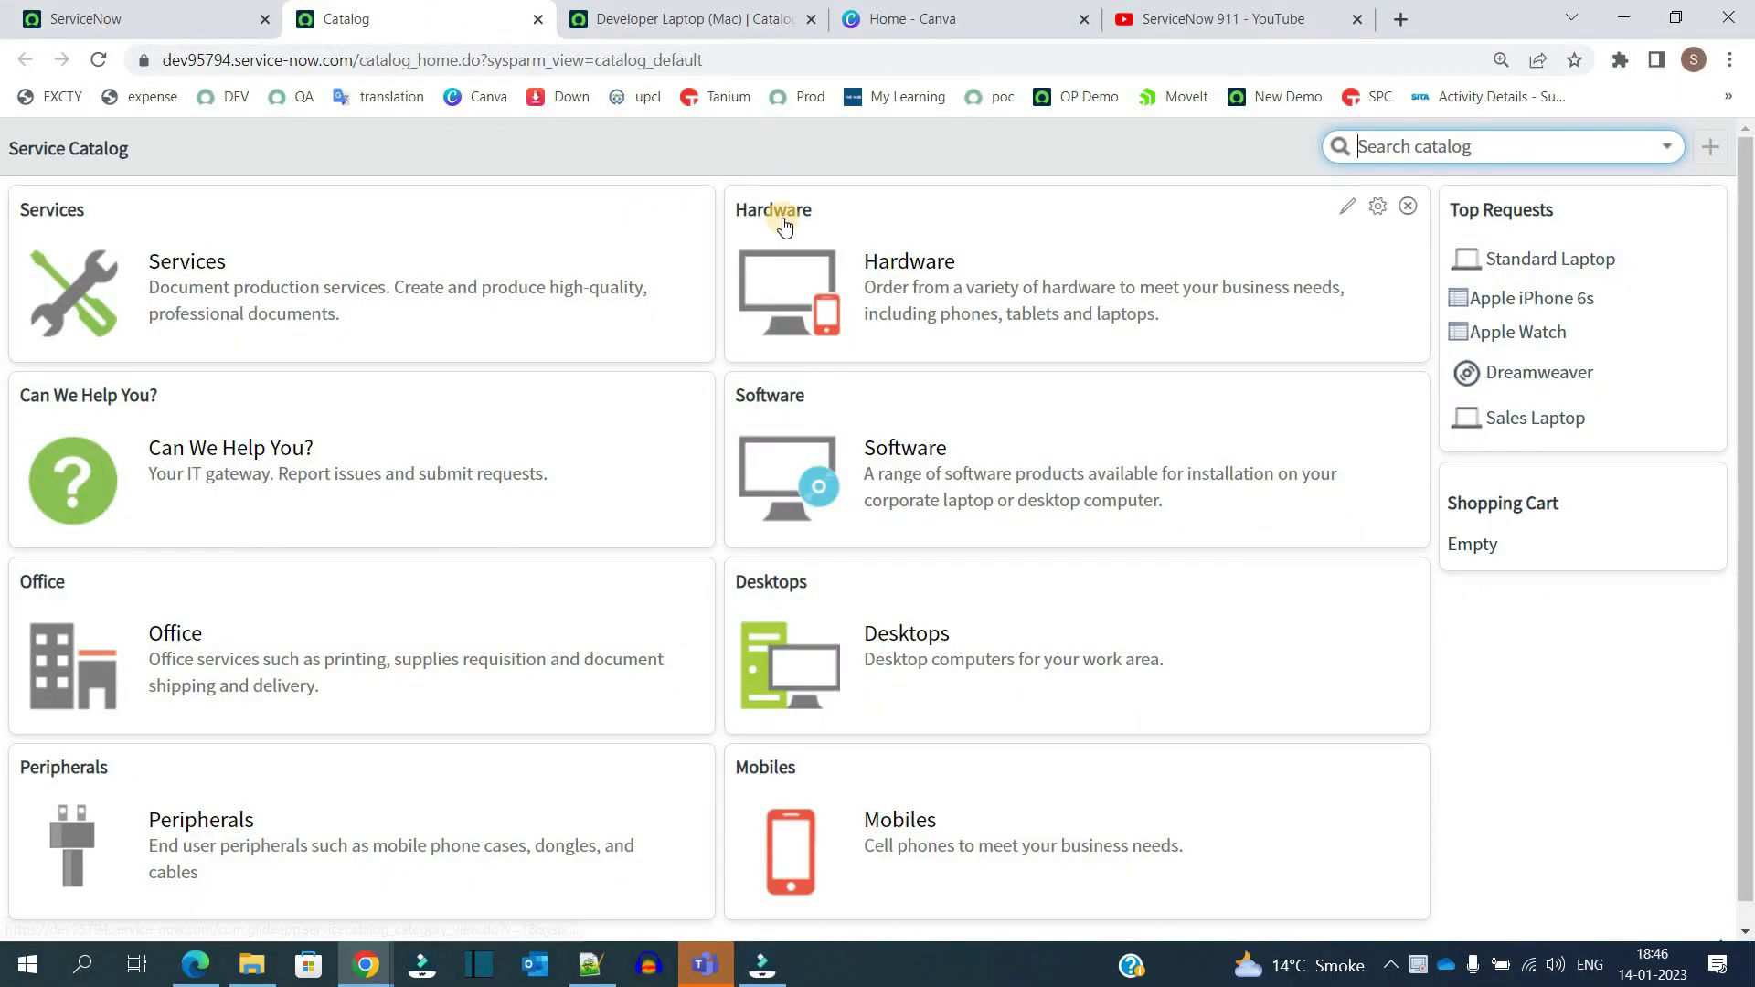
left_click(784, 225)
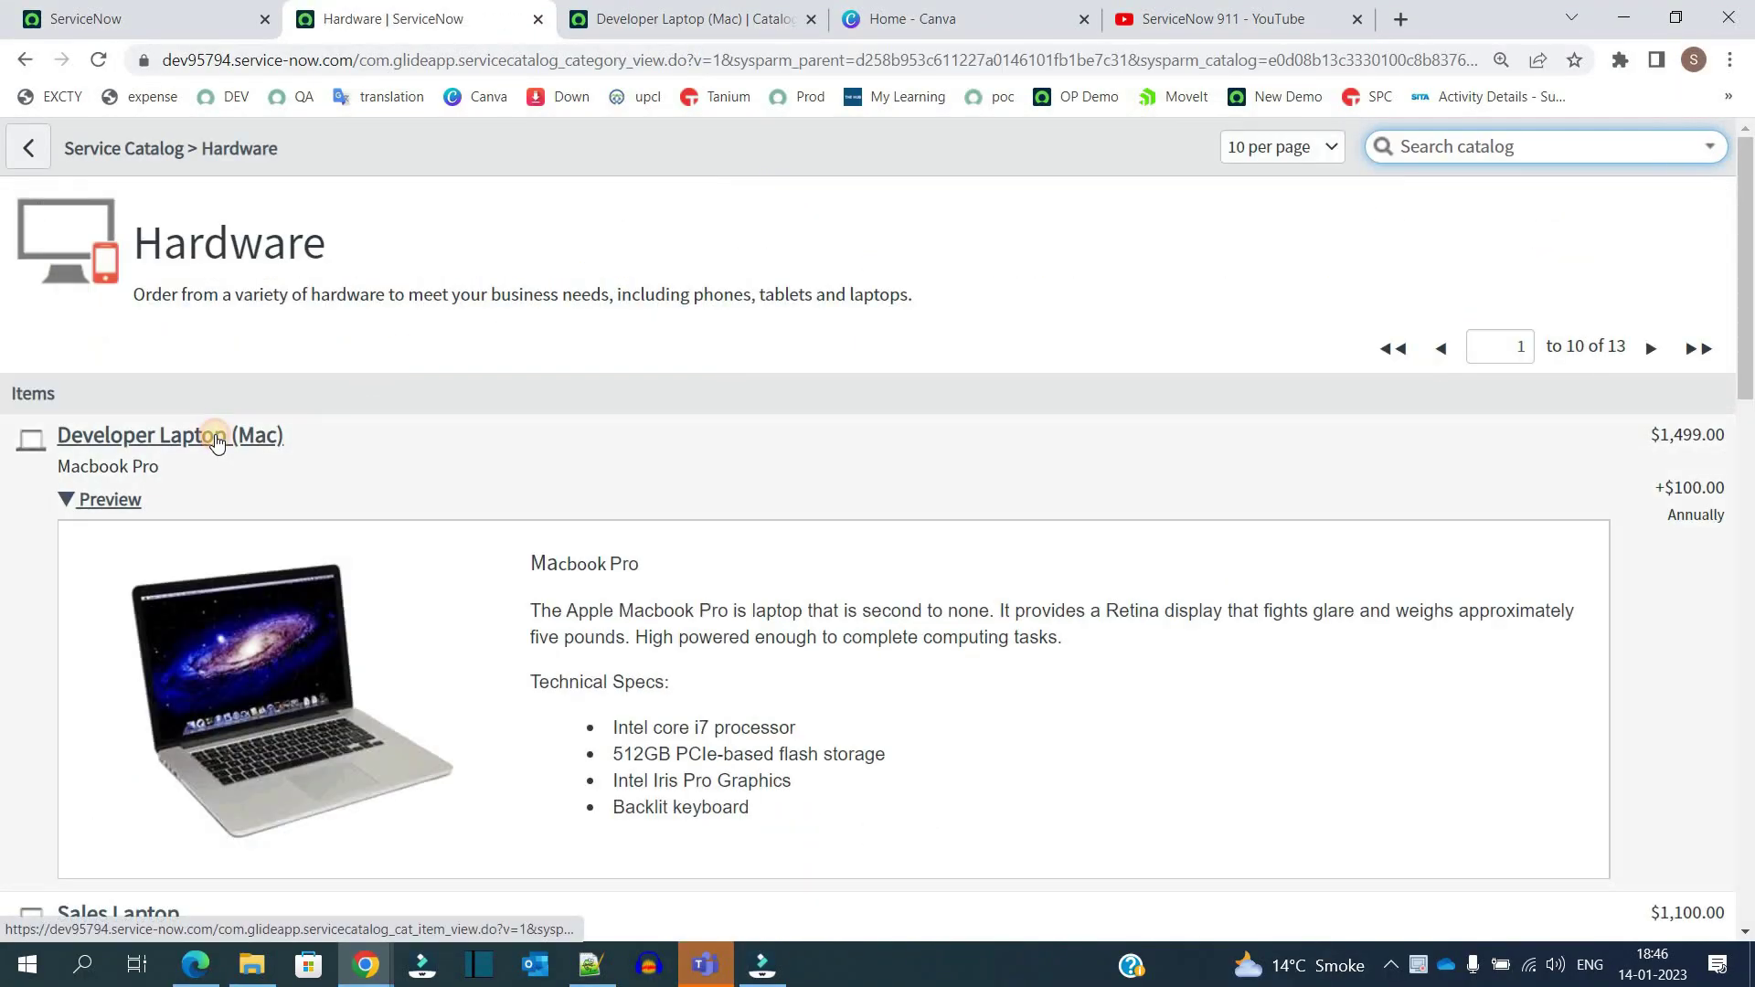
left_click(216, 437)
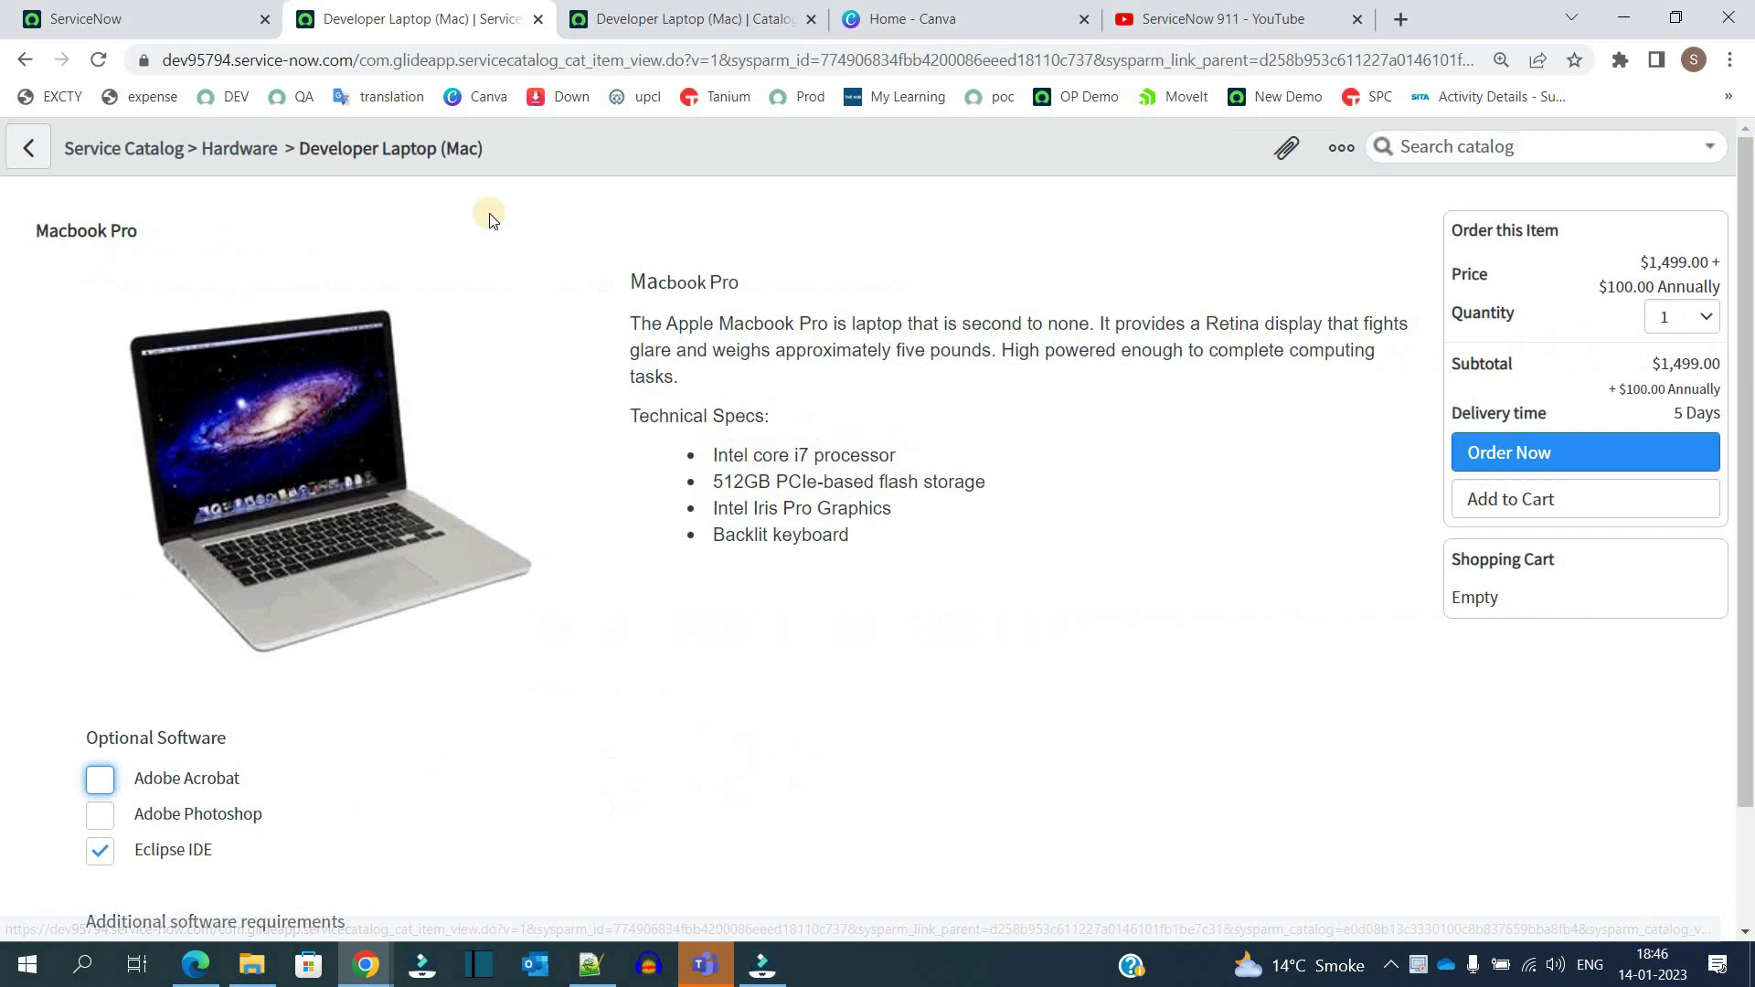
right_click(563, 139)
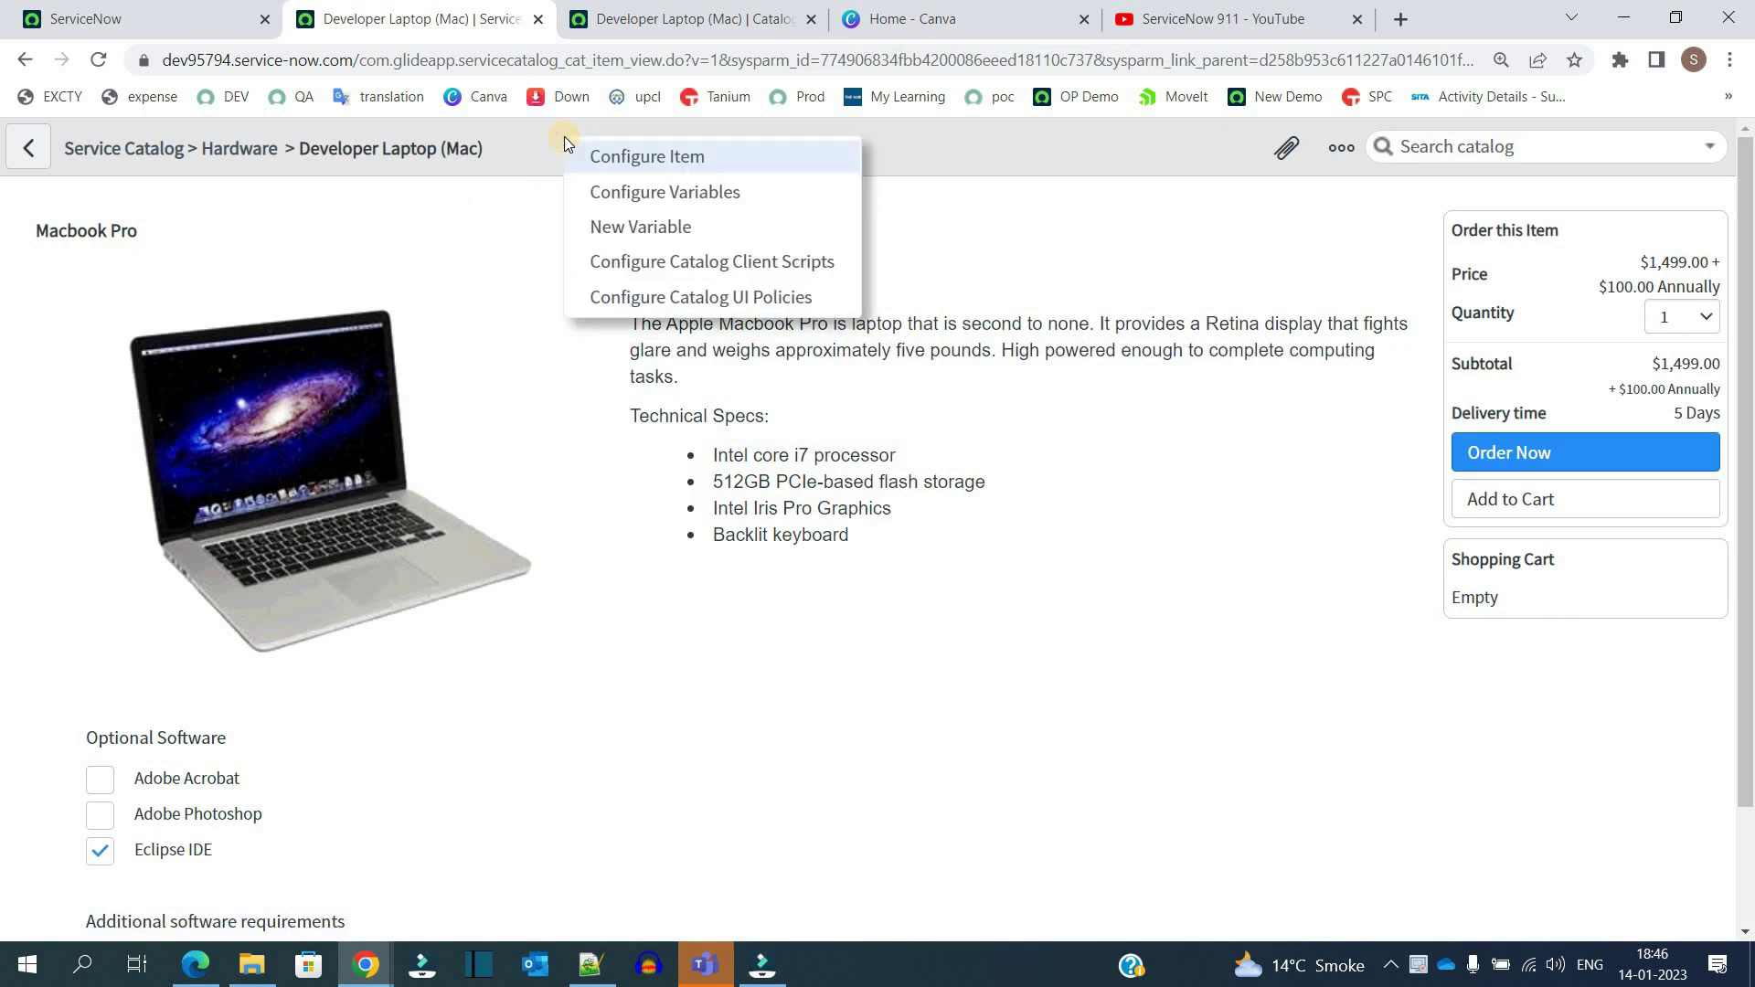
Step: Open the item's configuration record and highlight its catalogs, Test Catalog and Service Catalog
left_click(645, 156)
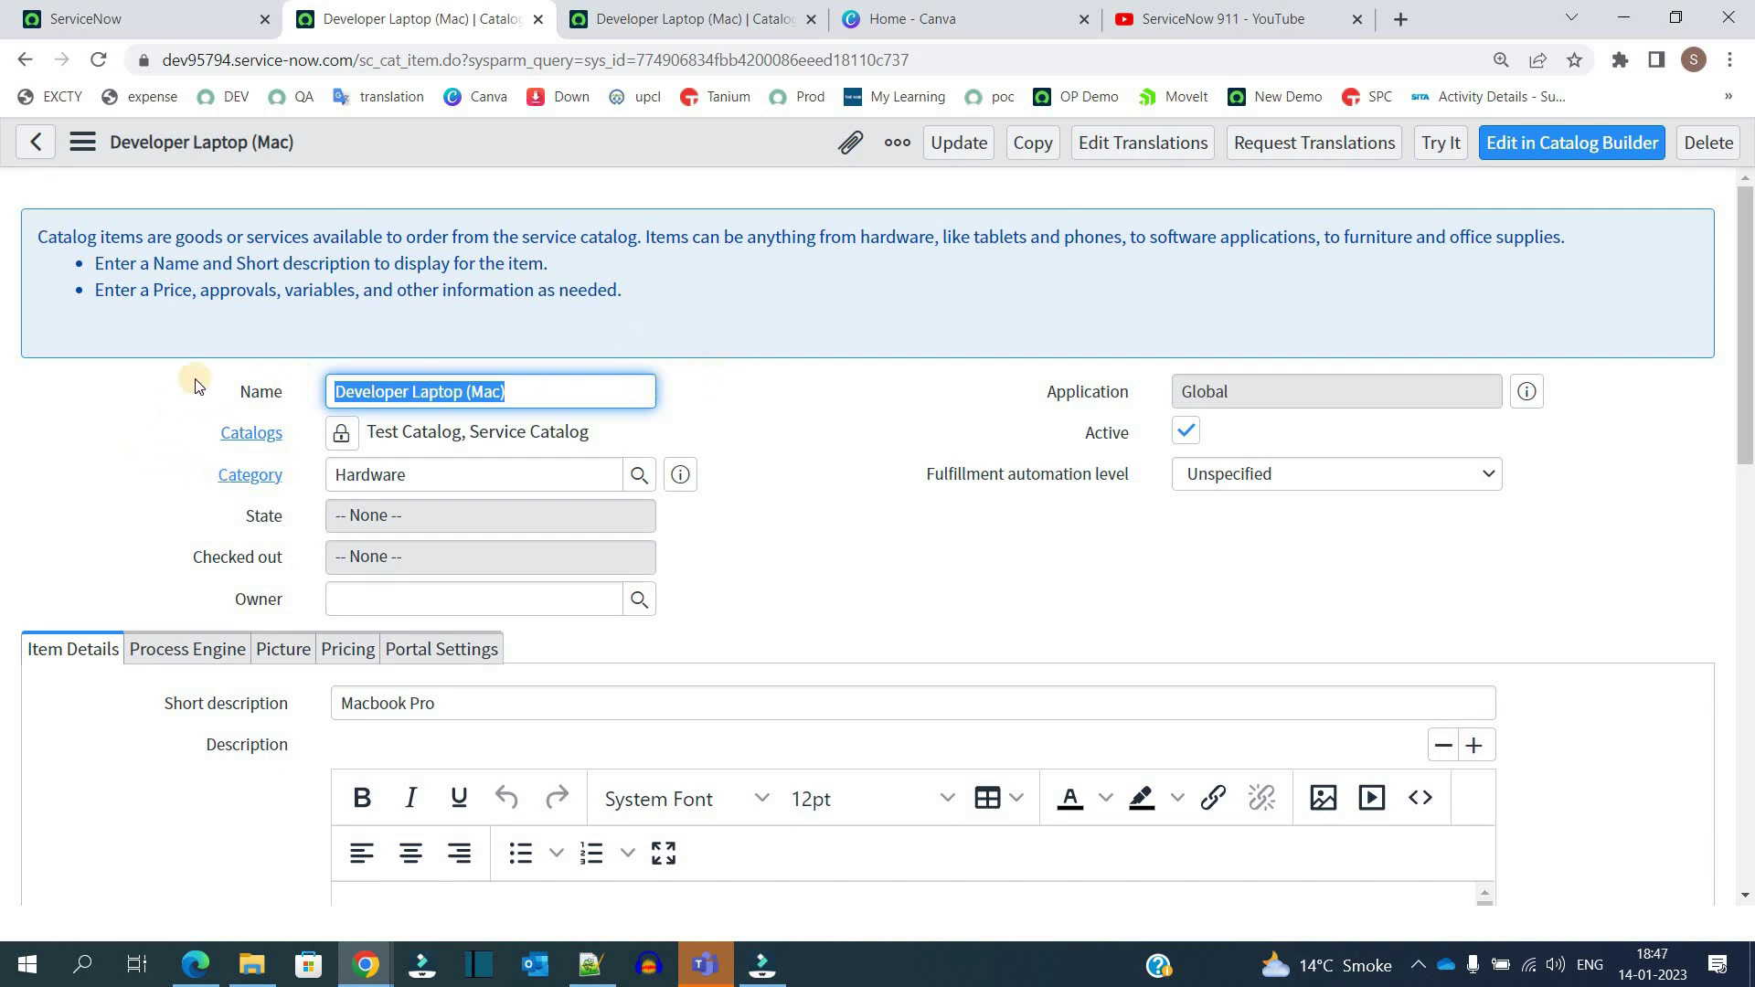
left_click_drag(198, 449, 290, 434)
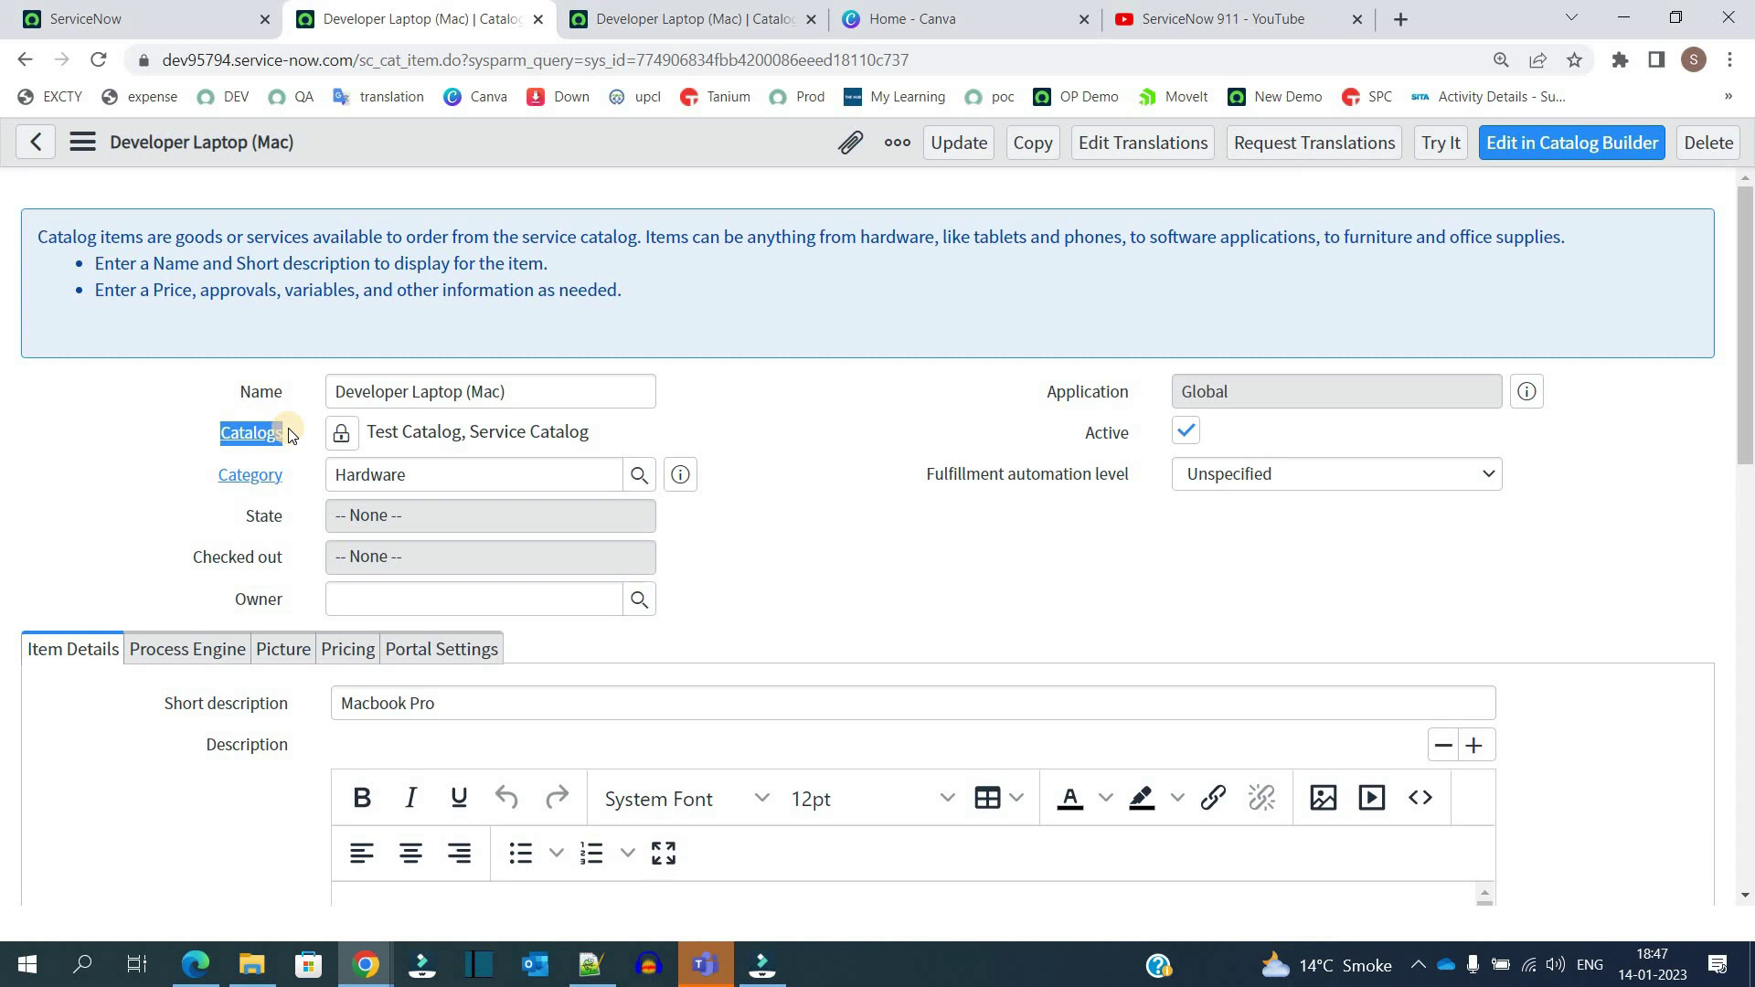
triple_click(429, 432)
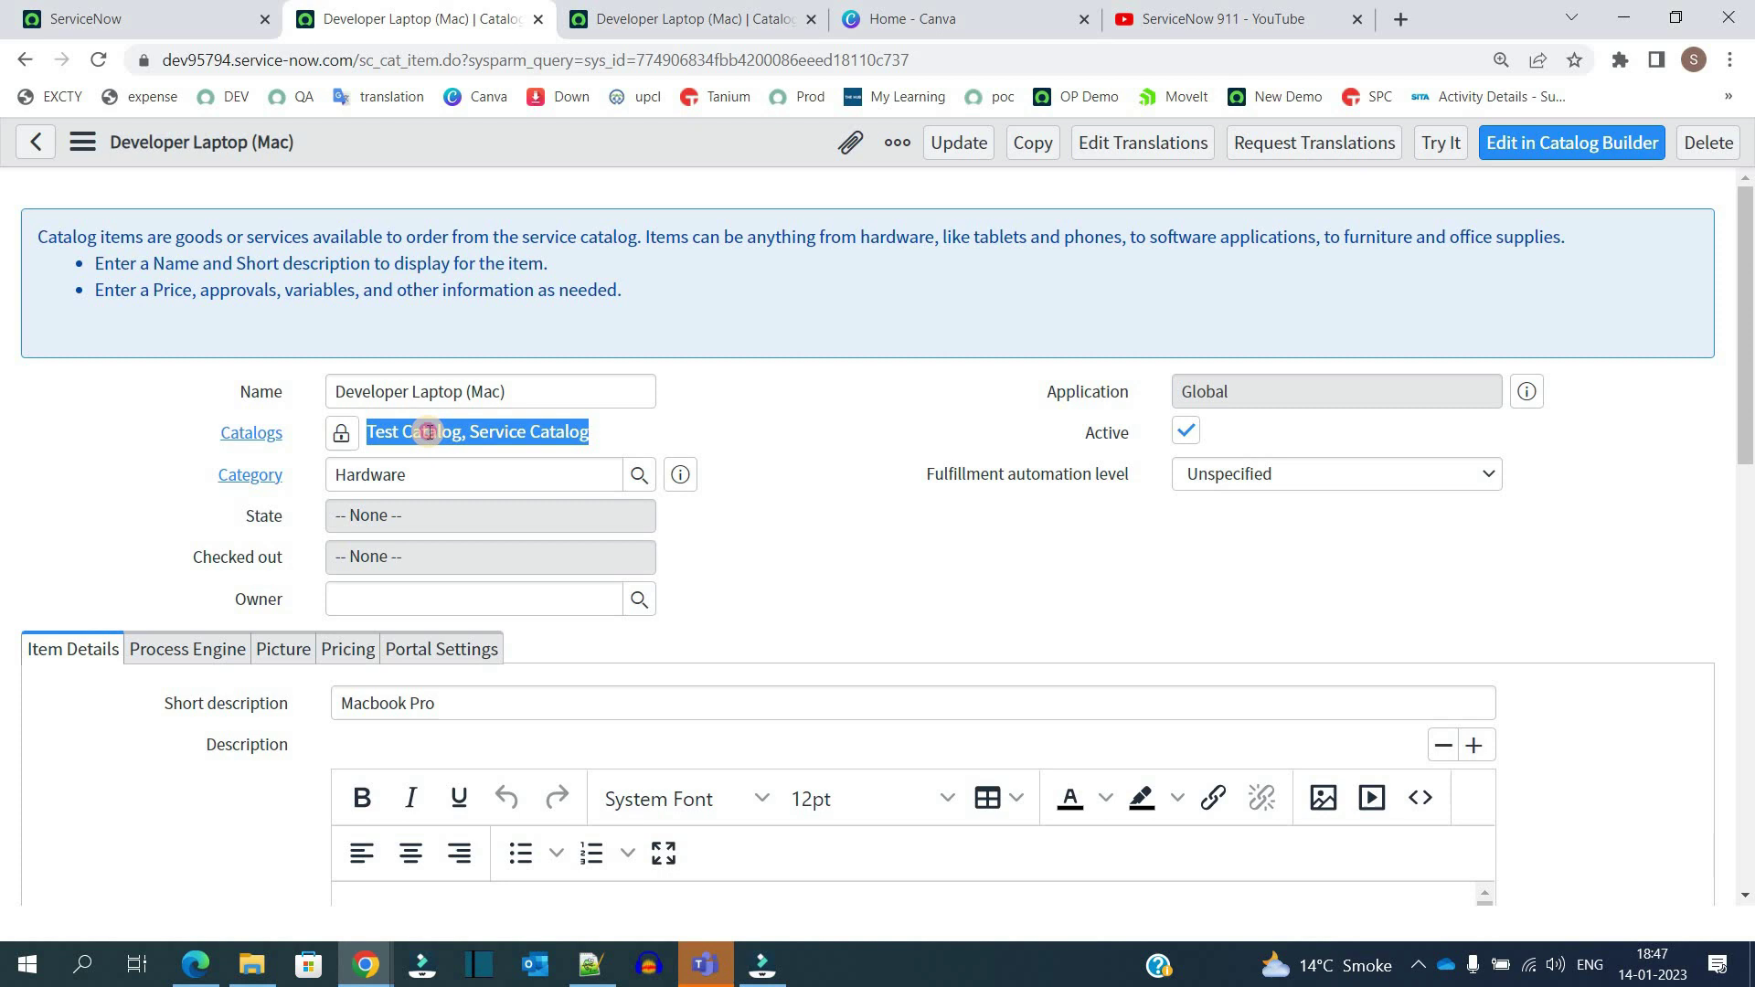
left_click(430, 433)
double_click(430, 432)
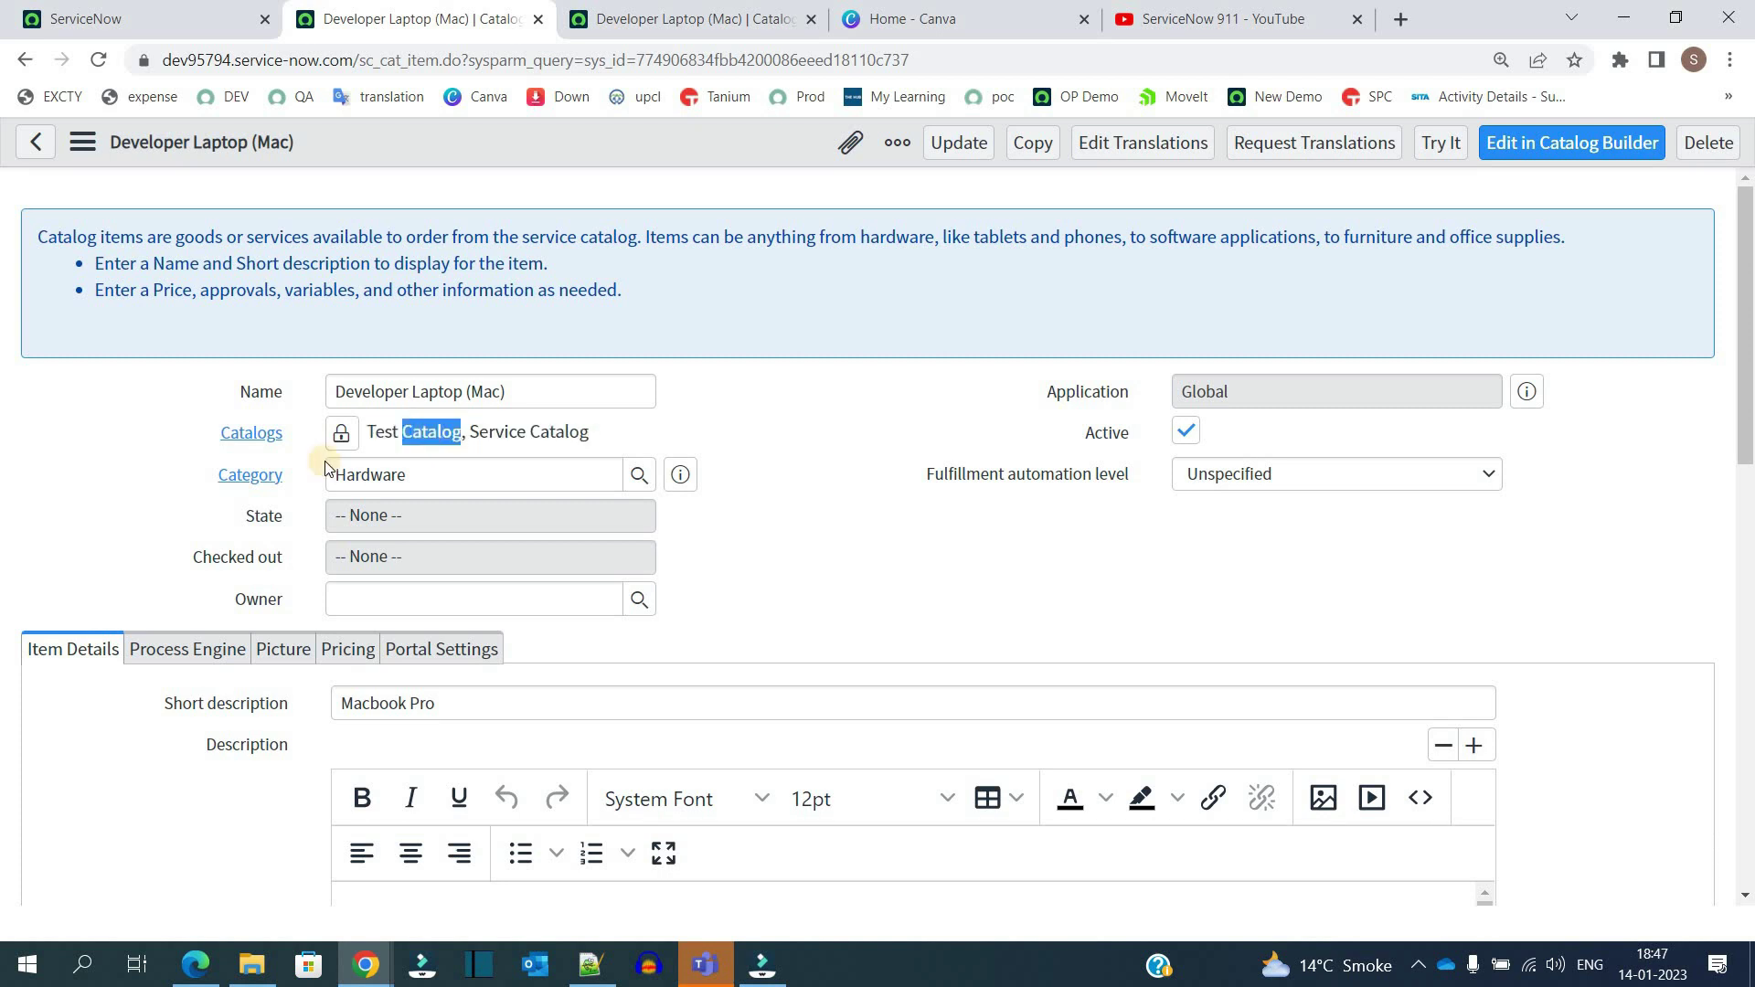
Step: Add Technical Catalog to the item's Catalogs list and lock the field again
left_click(340, 433)
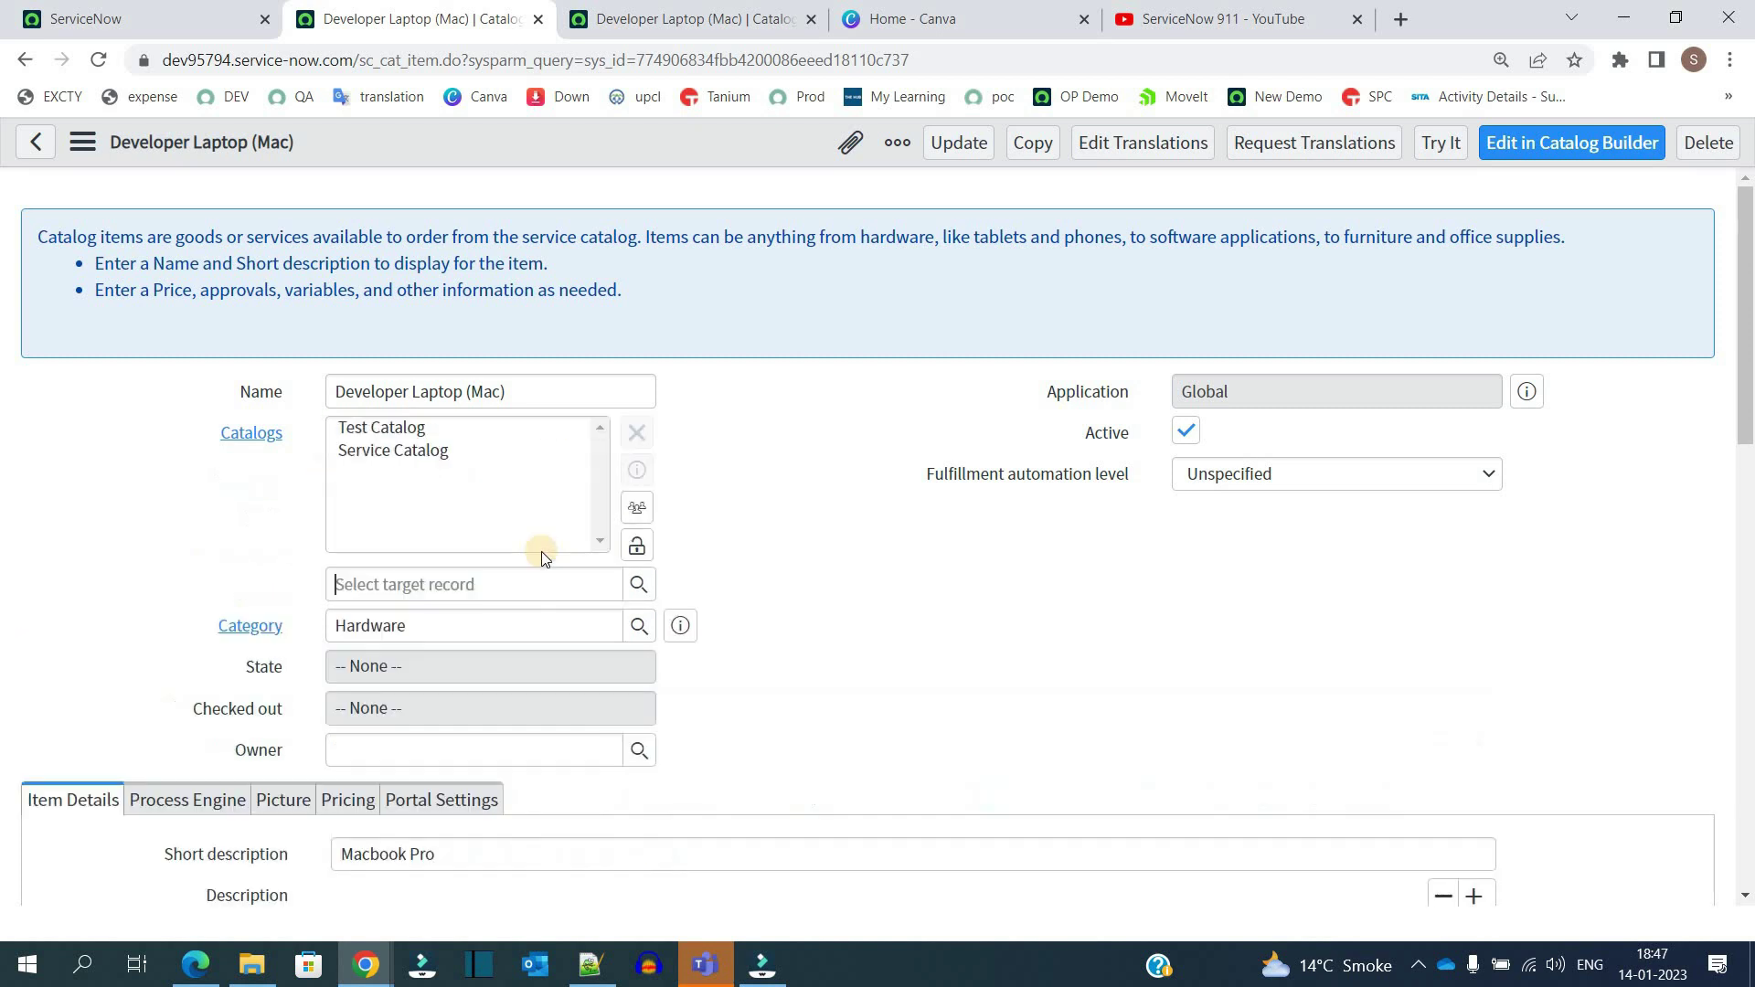
left_click(639, 584)
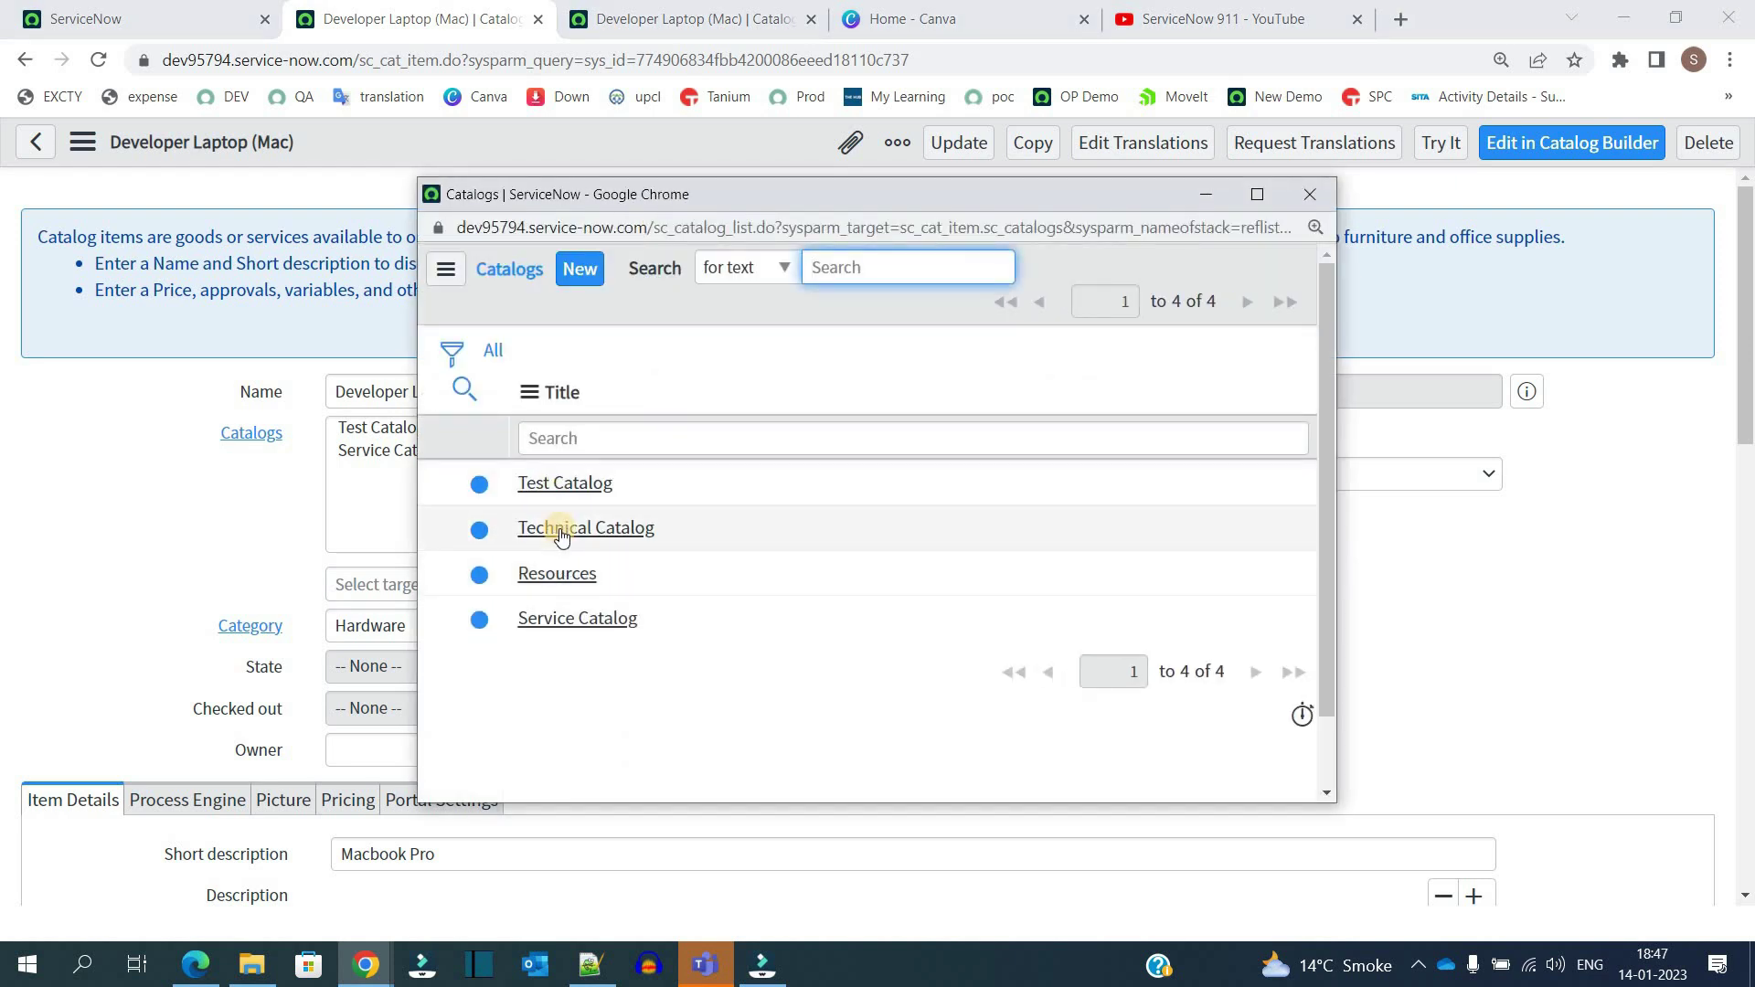
left_click(561, 534)
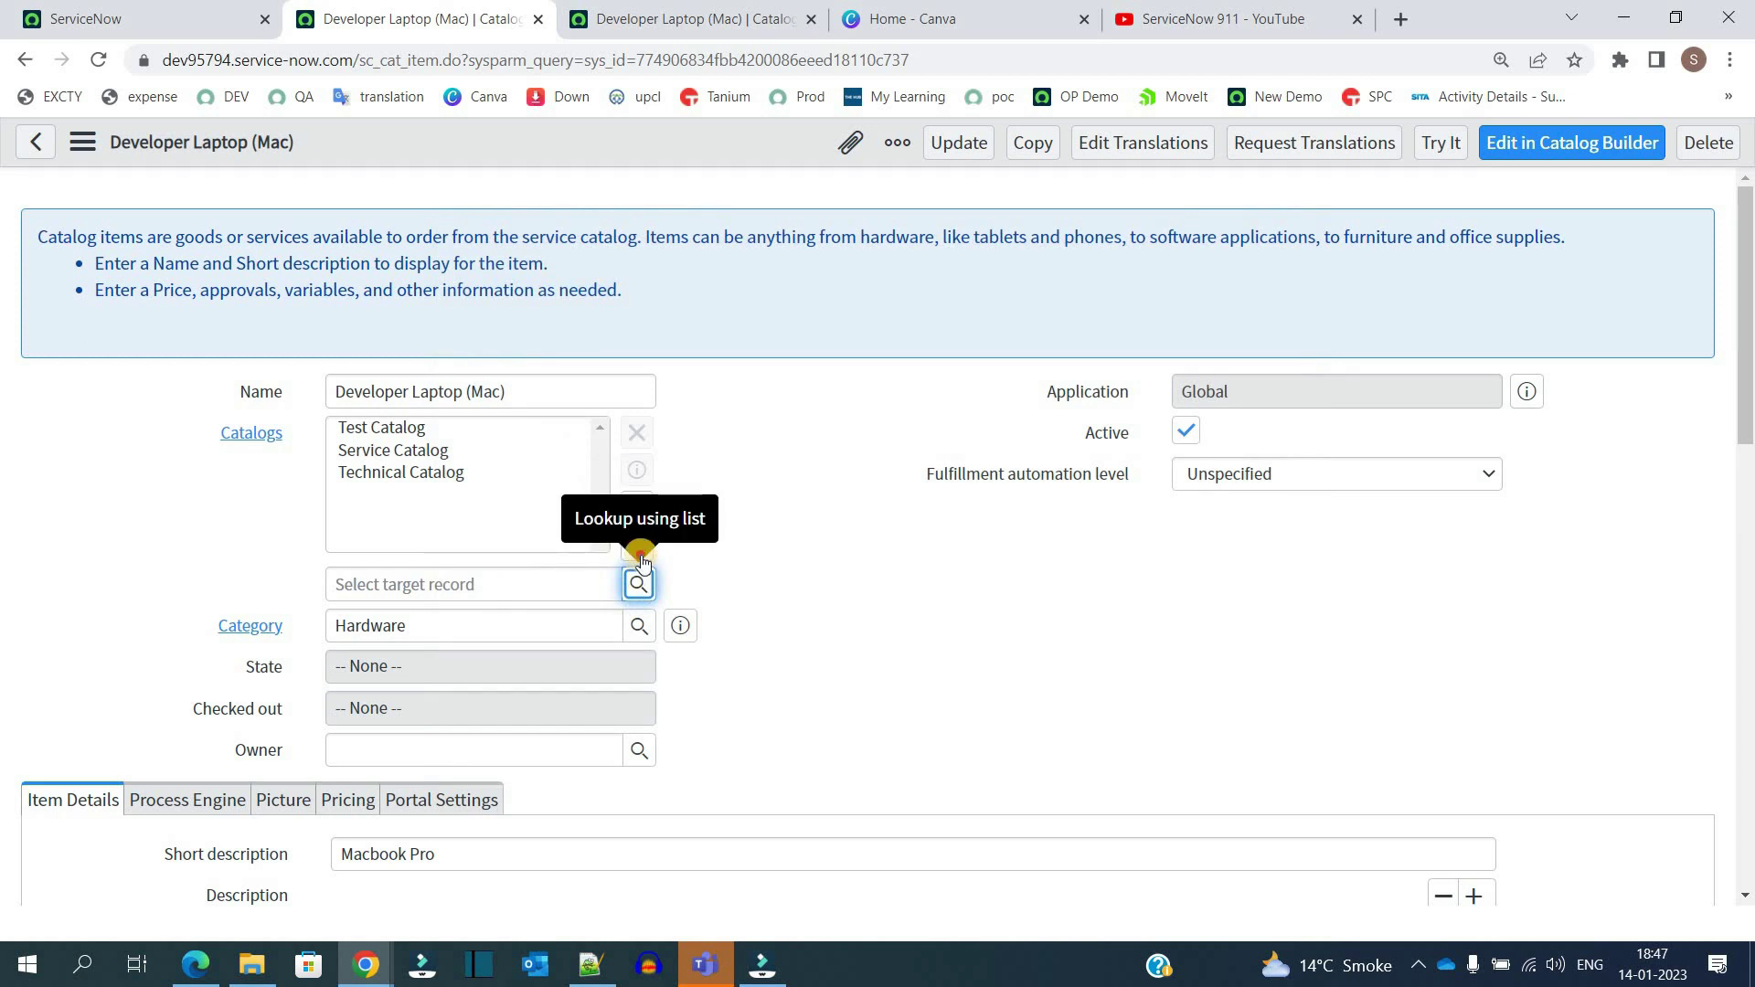
left_click(640, 553)
Step: Browse the Category lookup's 40 categories and close it without choosing one
left_click_drag(192, 542, 287, 537)
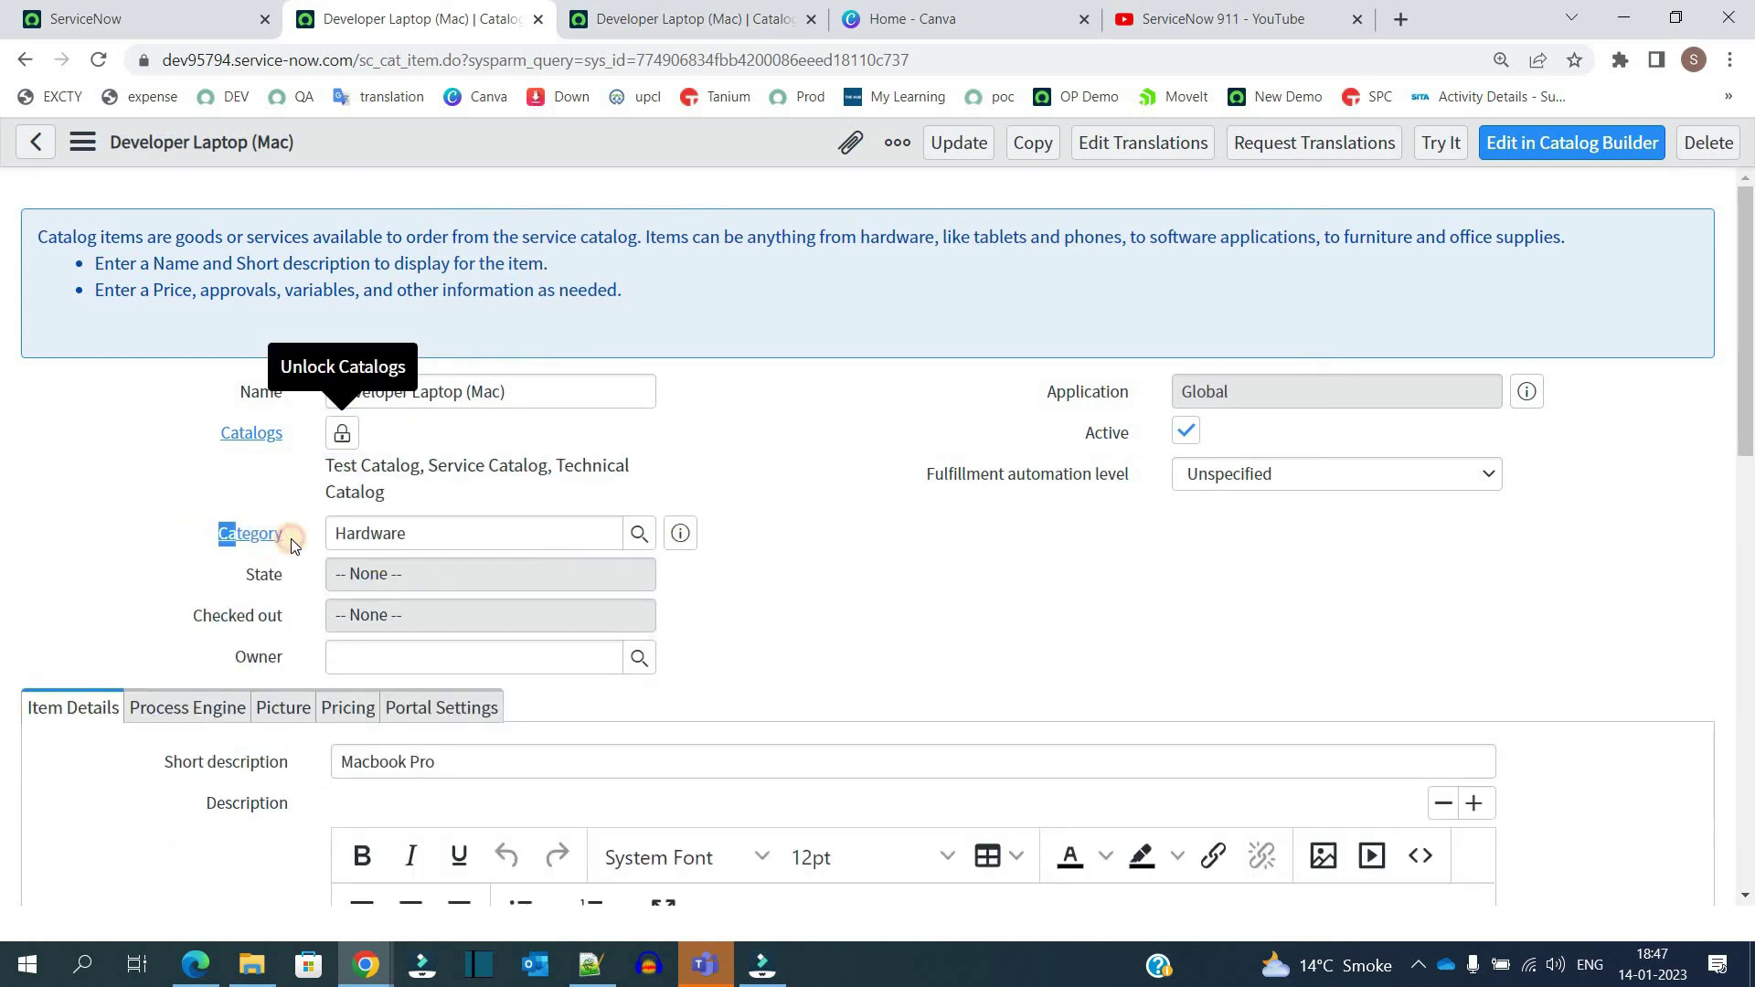
left_click(206, 470)
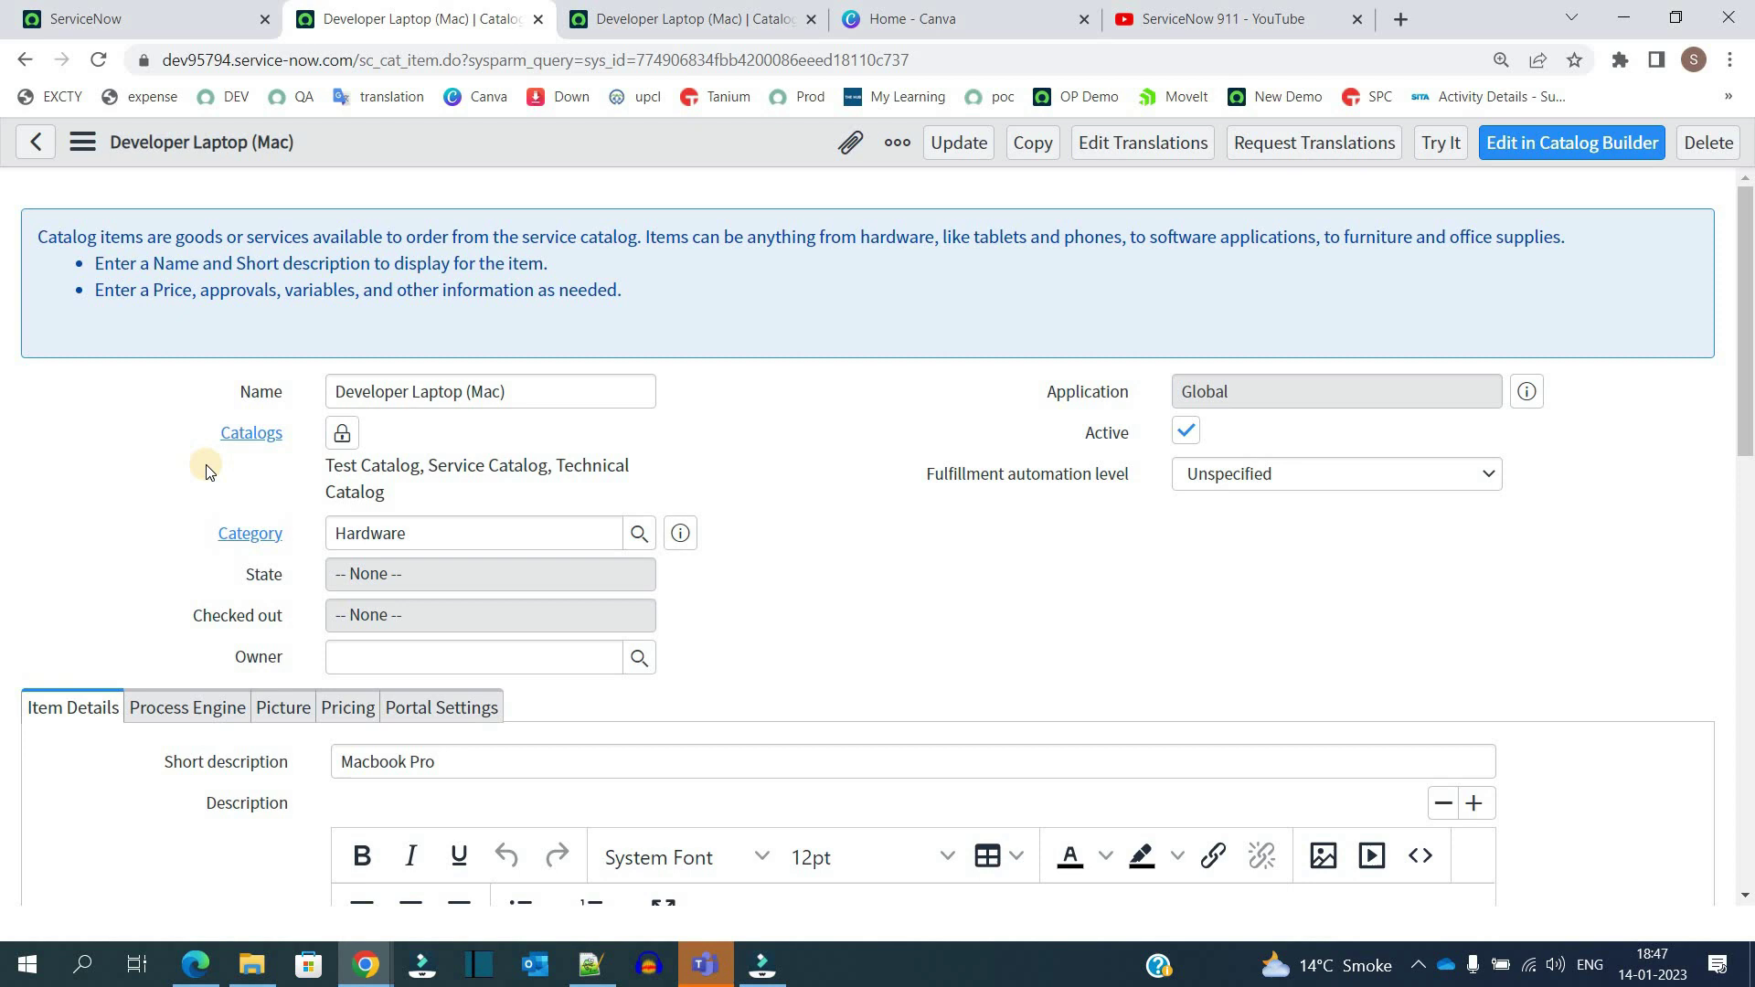
left_click(639, 533)
double_click(1460, 311)
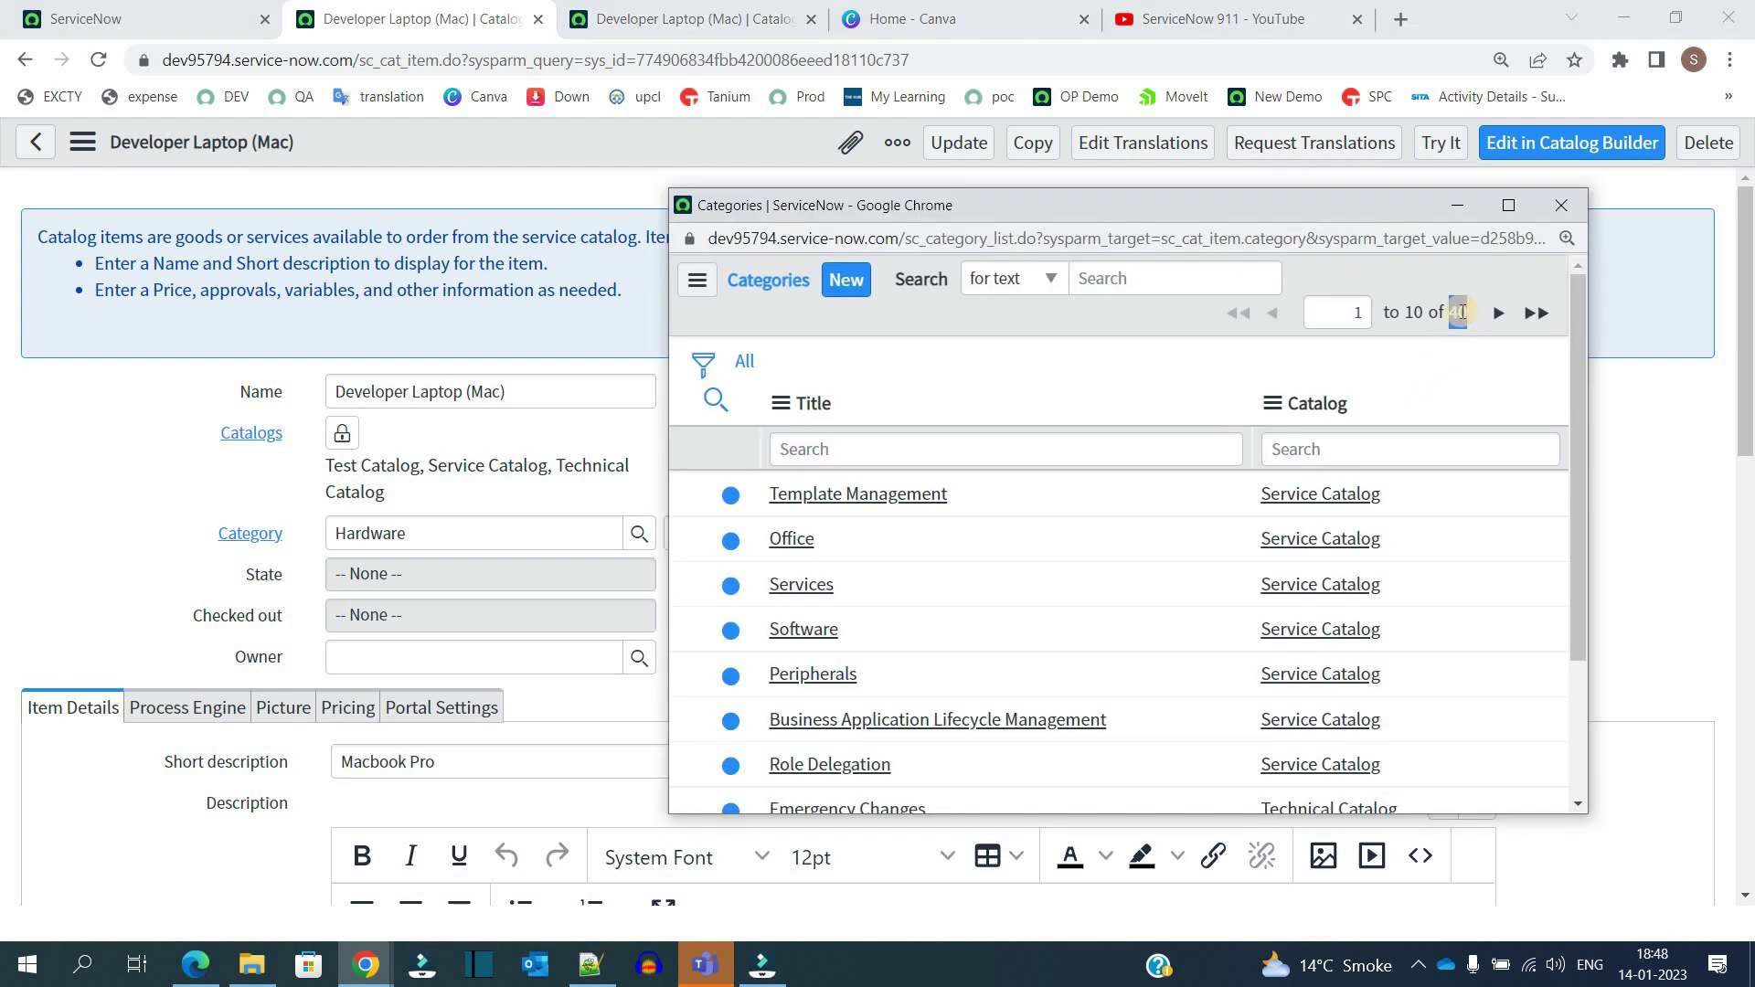
left_click(1551, 208)
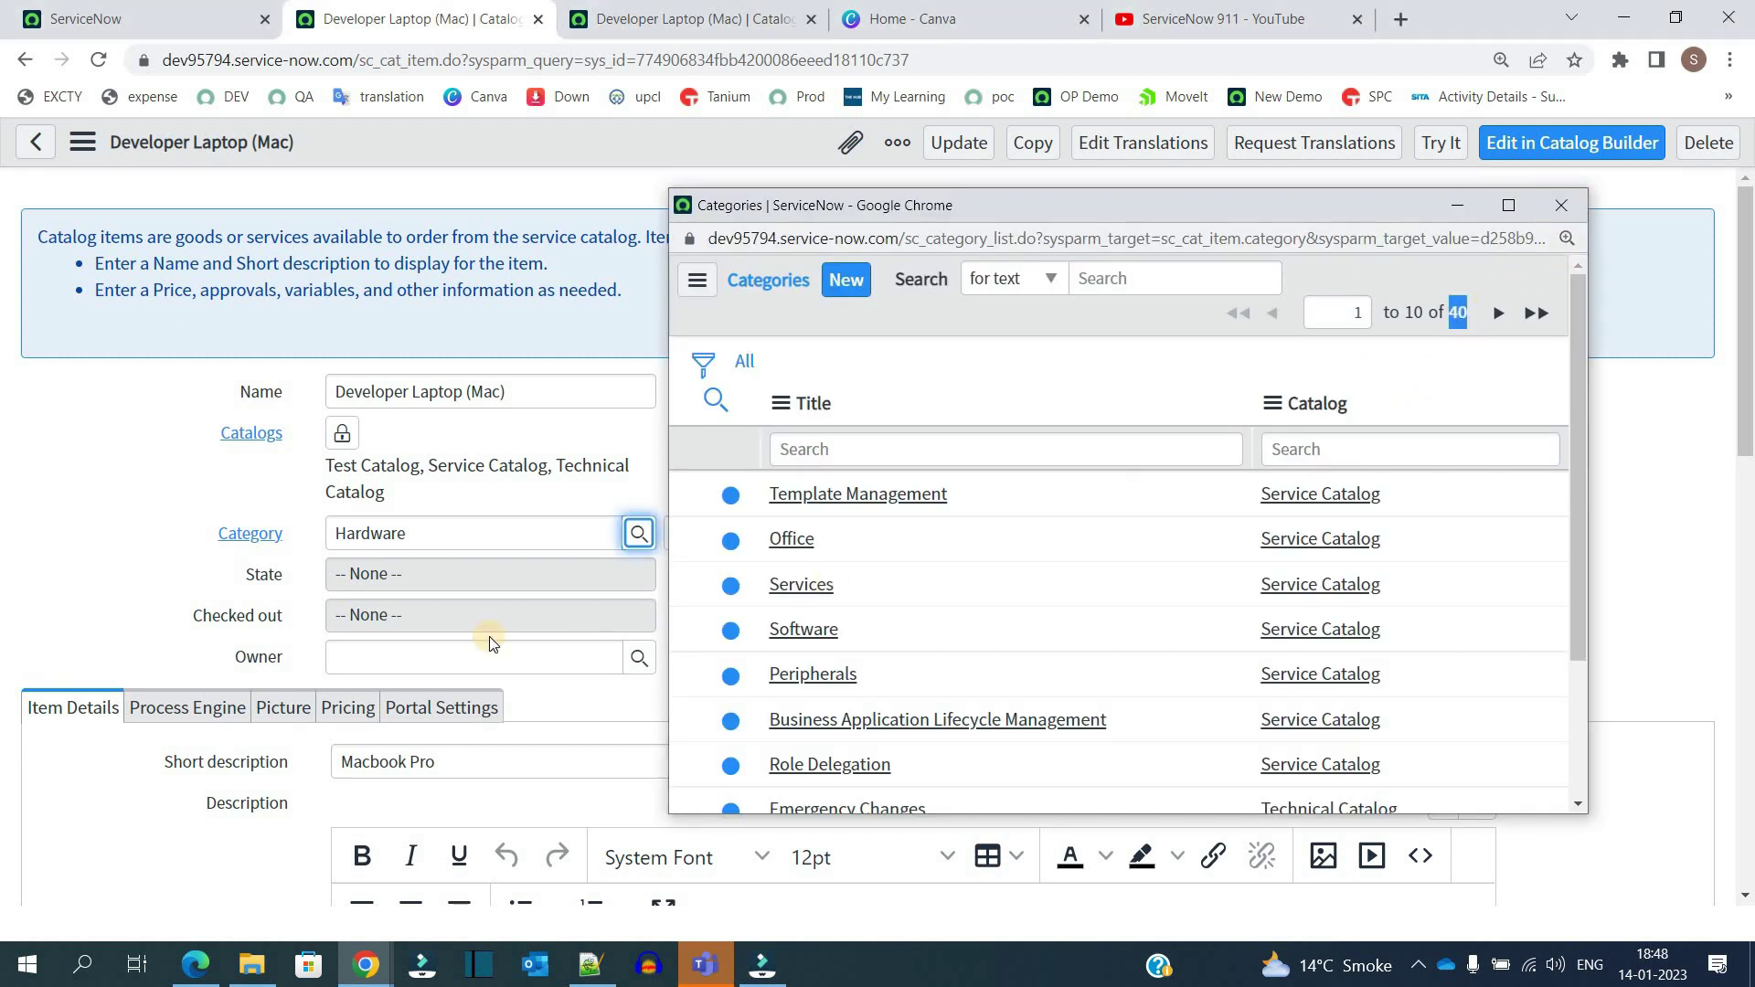
Step: Confirm the three catalogs and the Hardware category, then focus the Owner field
triple_click(334, 474)
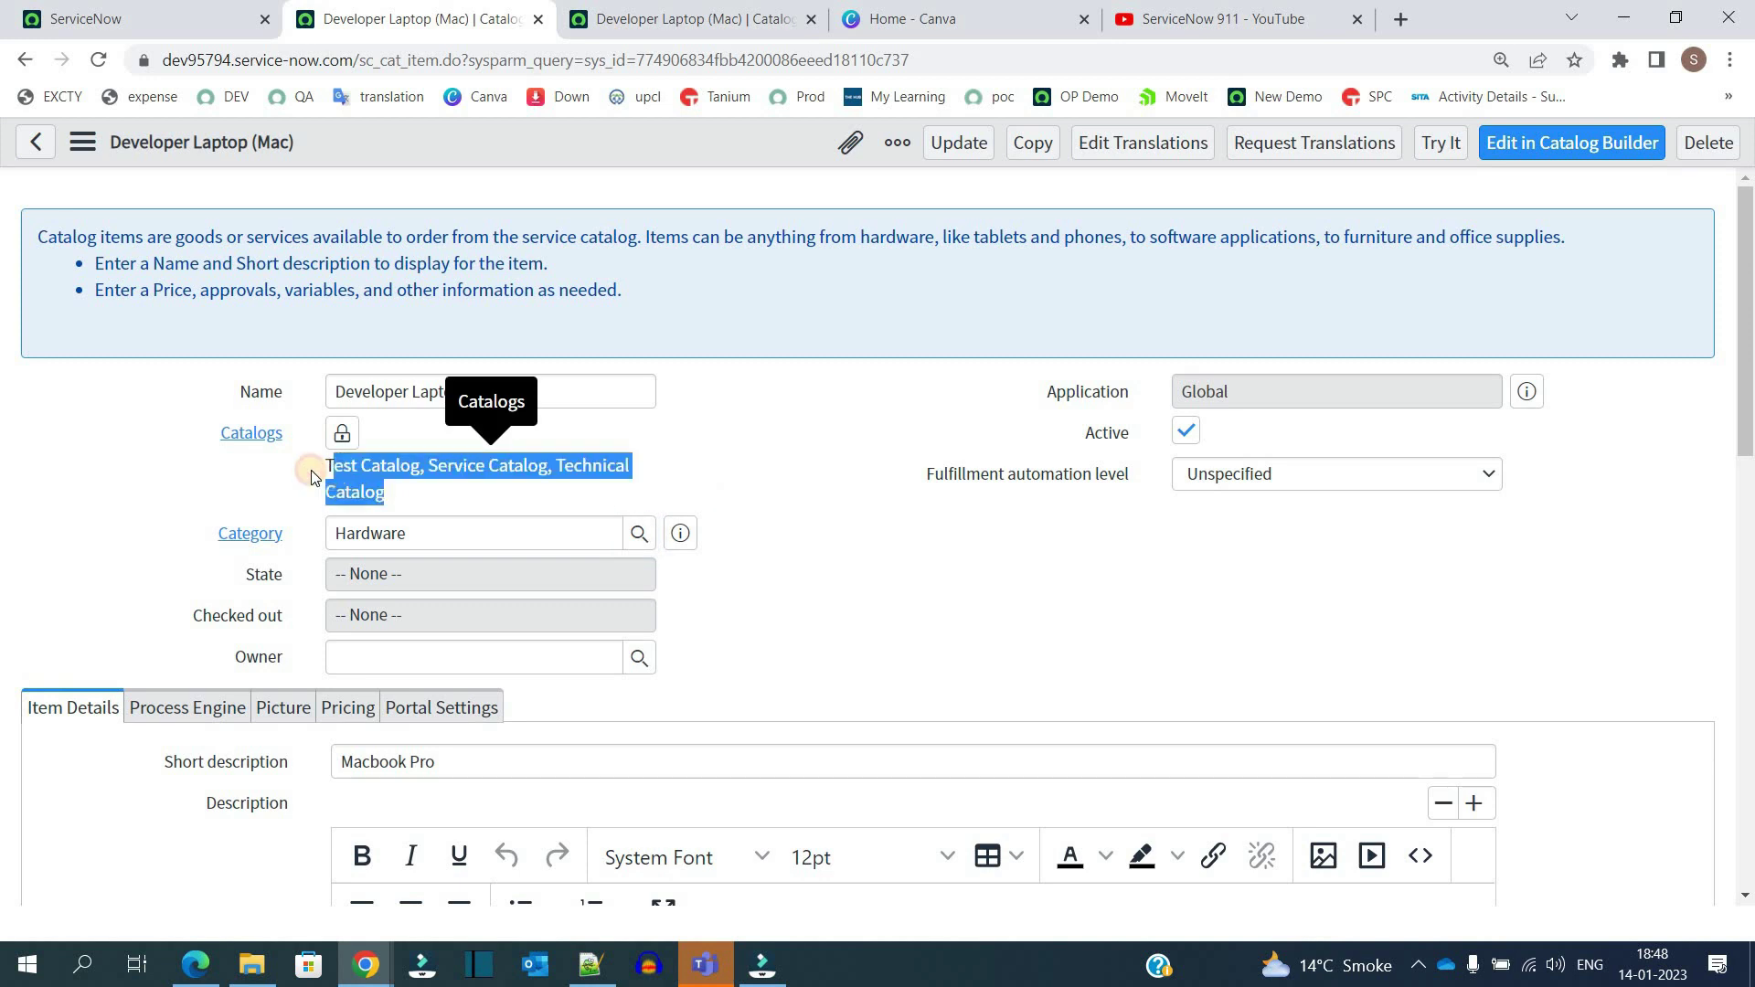
left_click(244, 480)
left_click(435, 534)
double_click(435, 535)
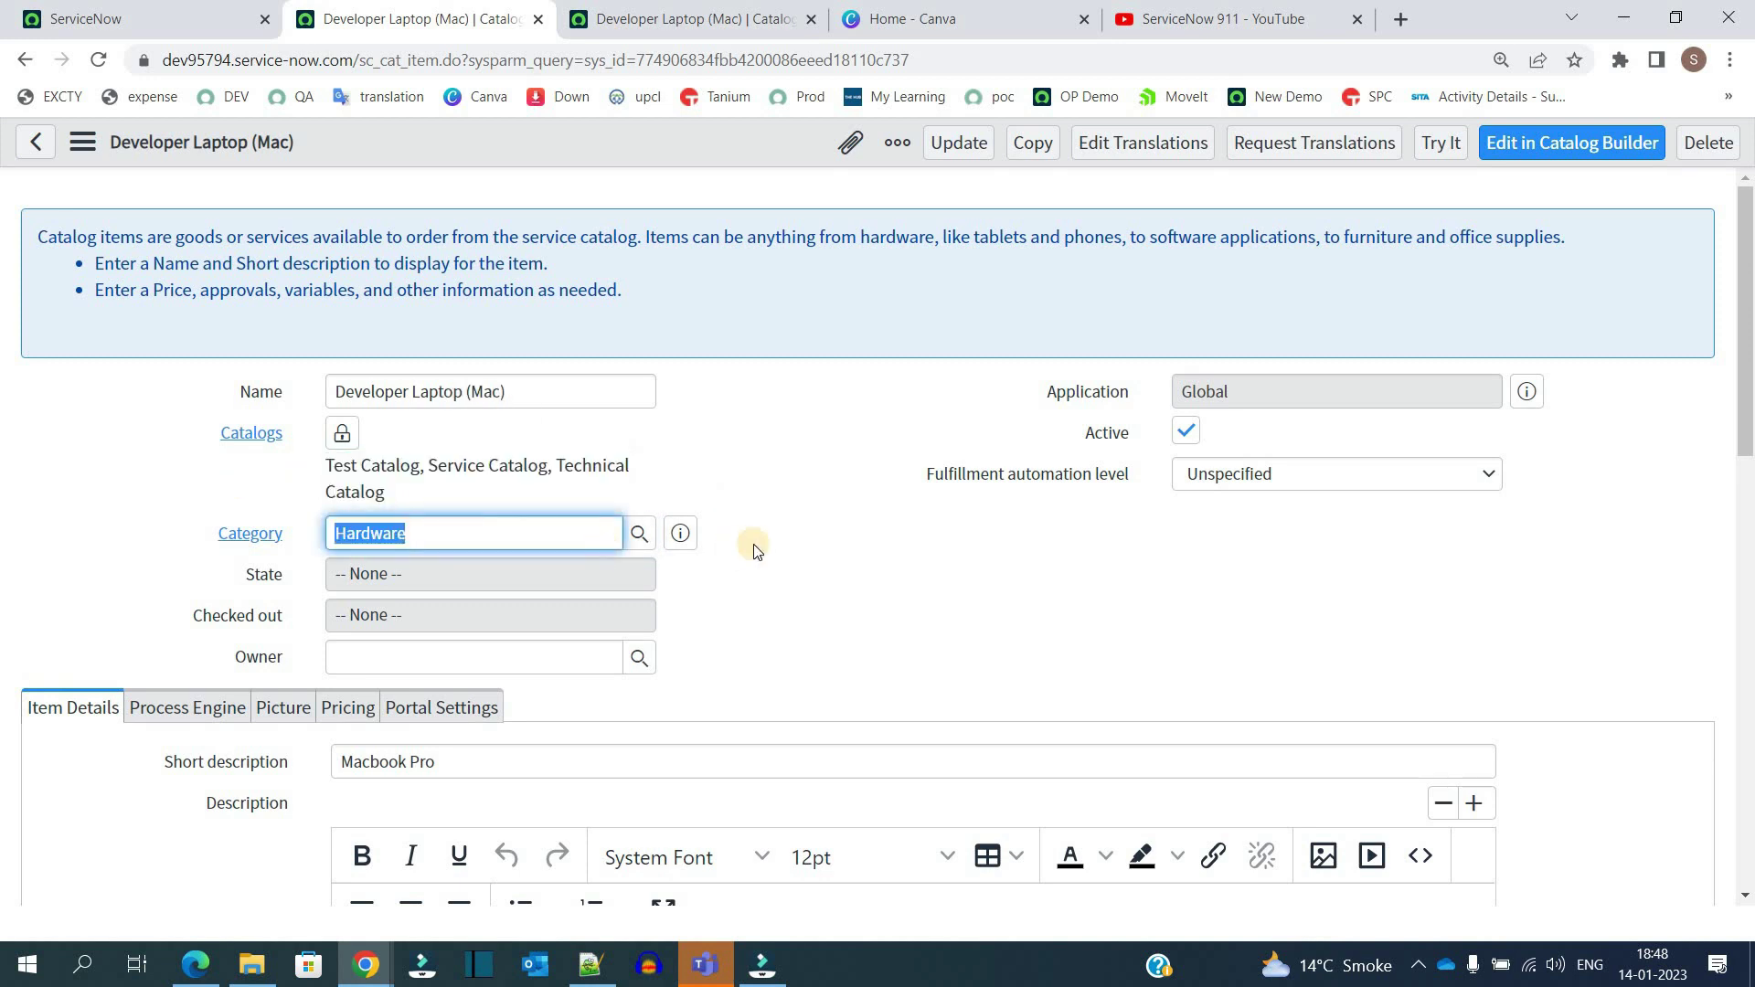
left_click(755, 551)
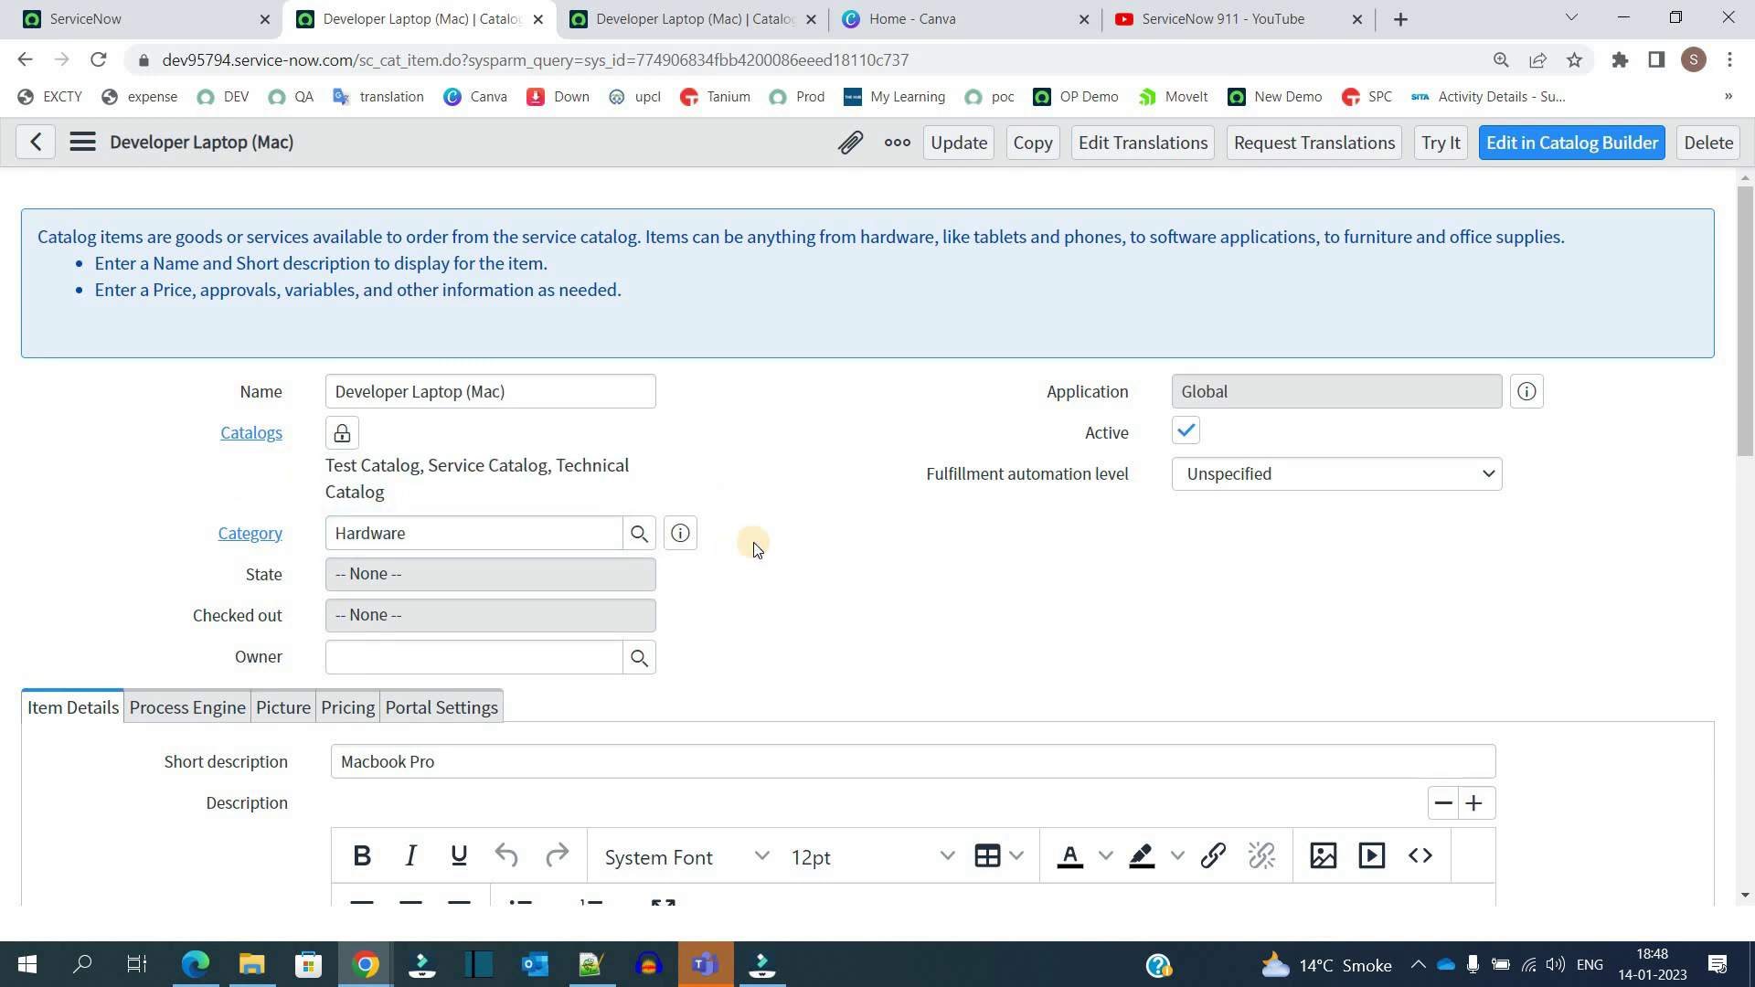
left_click(572, 651)
left_click(391, 574)
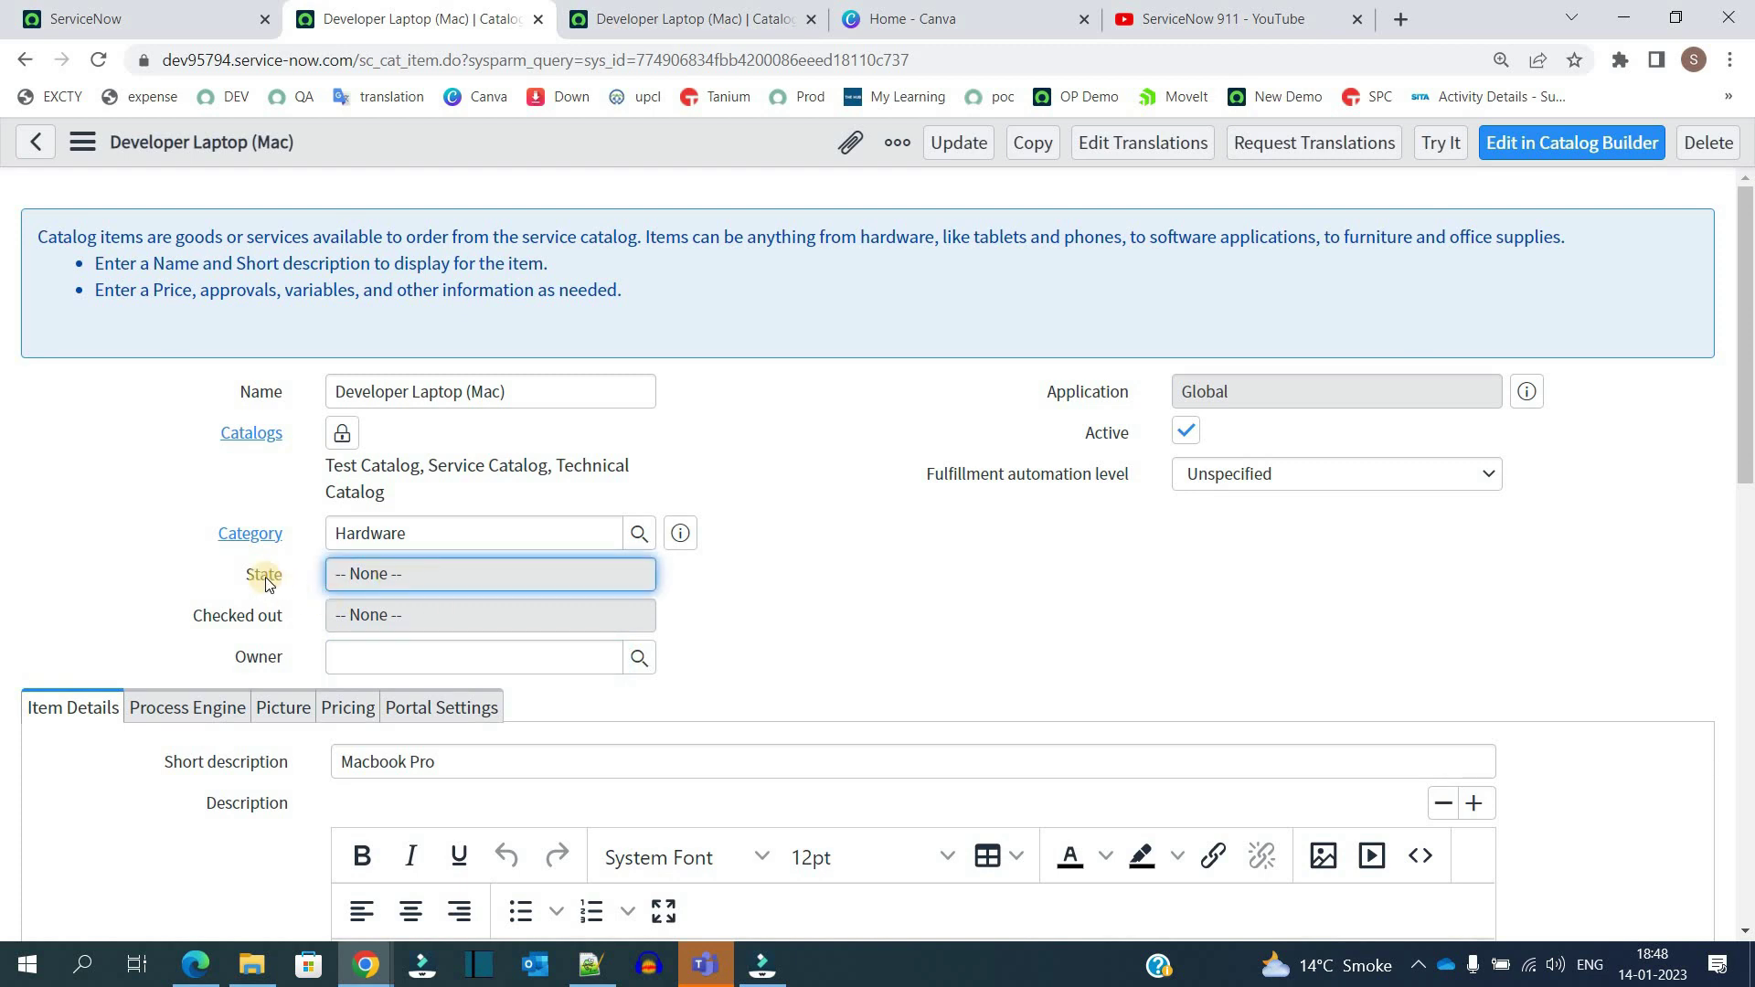
scroll(249, 619, "down", 2)
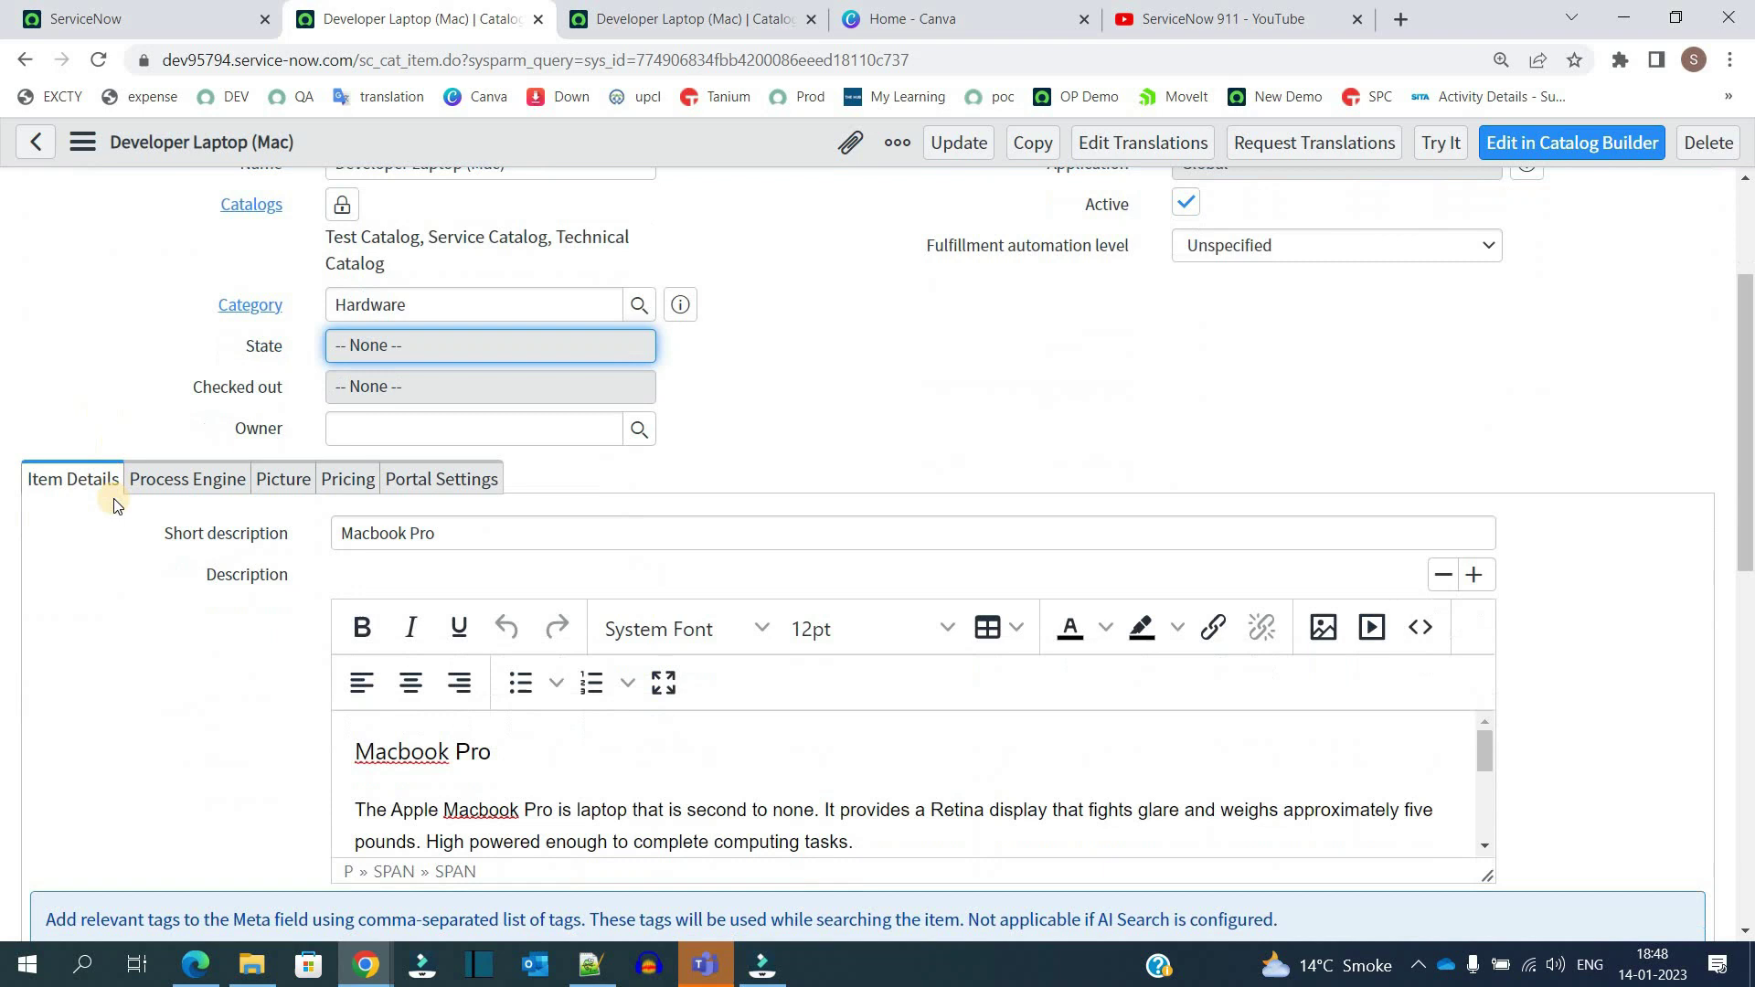
scroll(62, 519, "down", 1)
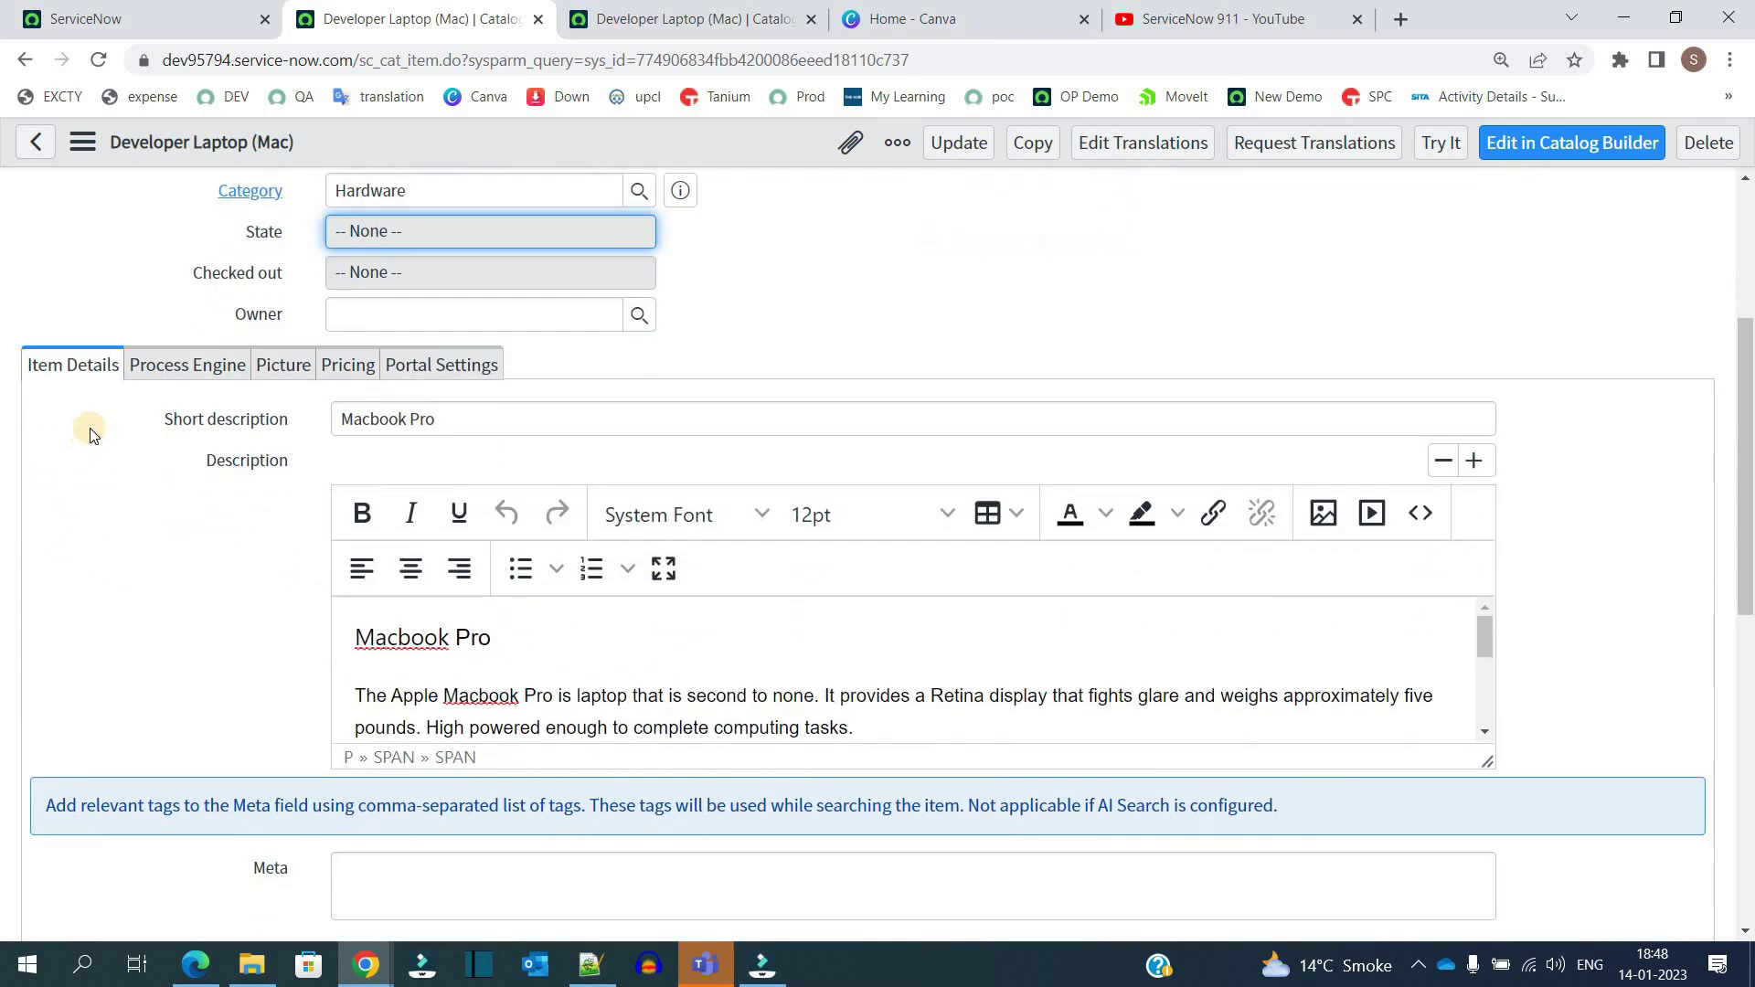
left_click(478, 422)
triple_click(478, 421)
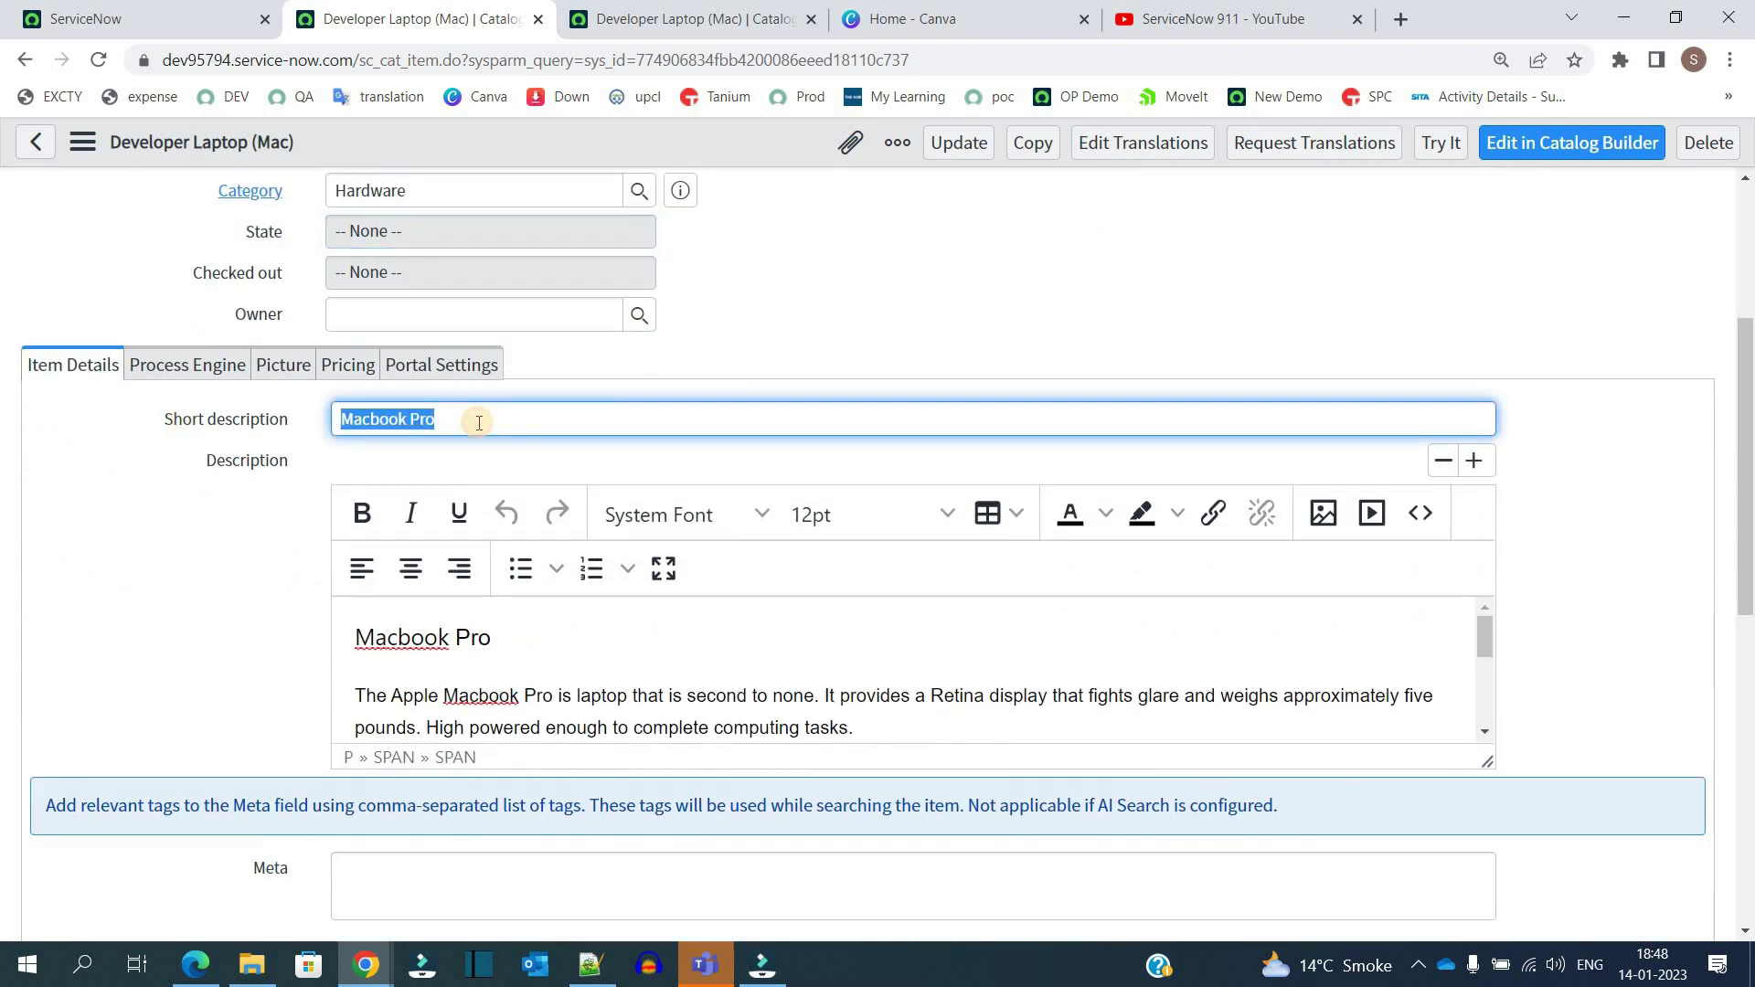
left_click(545, 683)
scroll(545, 684, "down", 5)
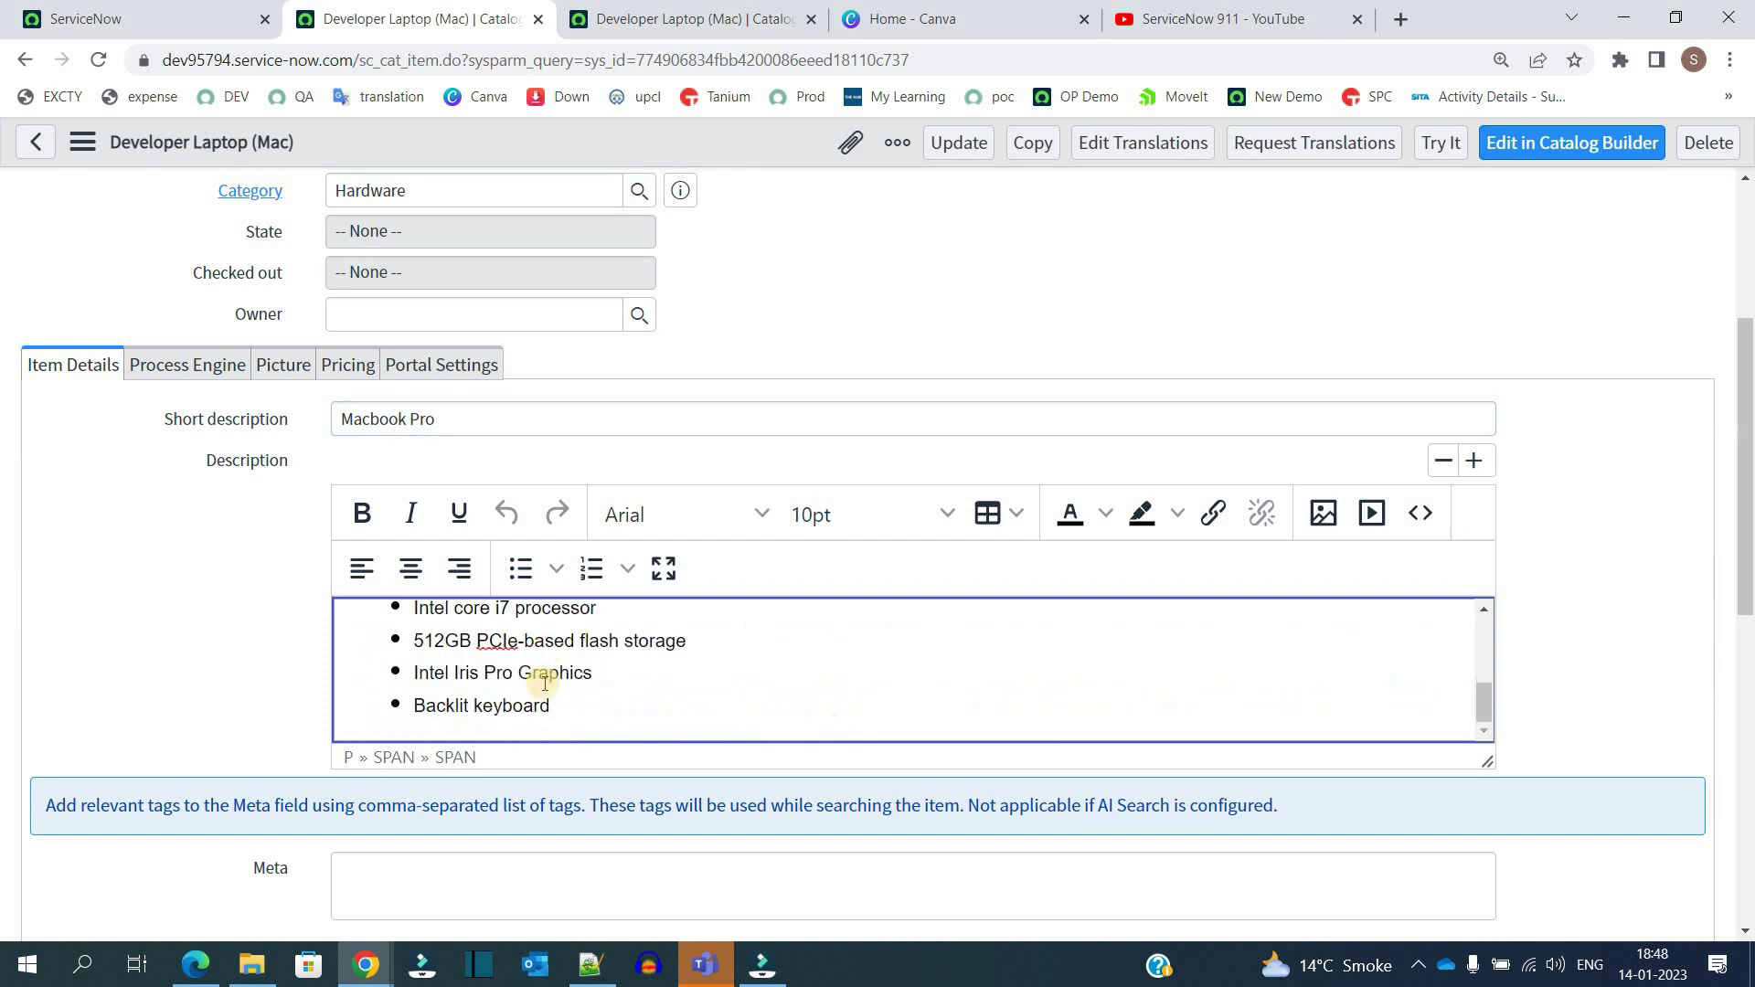
left_click(531, 425)
scroll(531, 425, "down", 5)
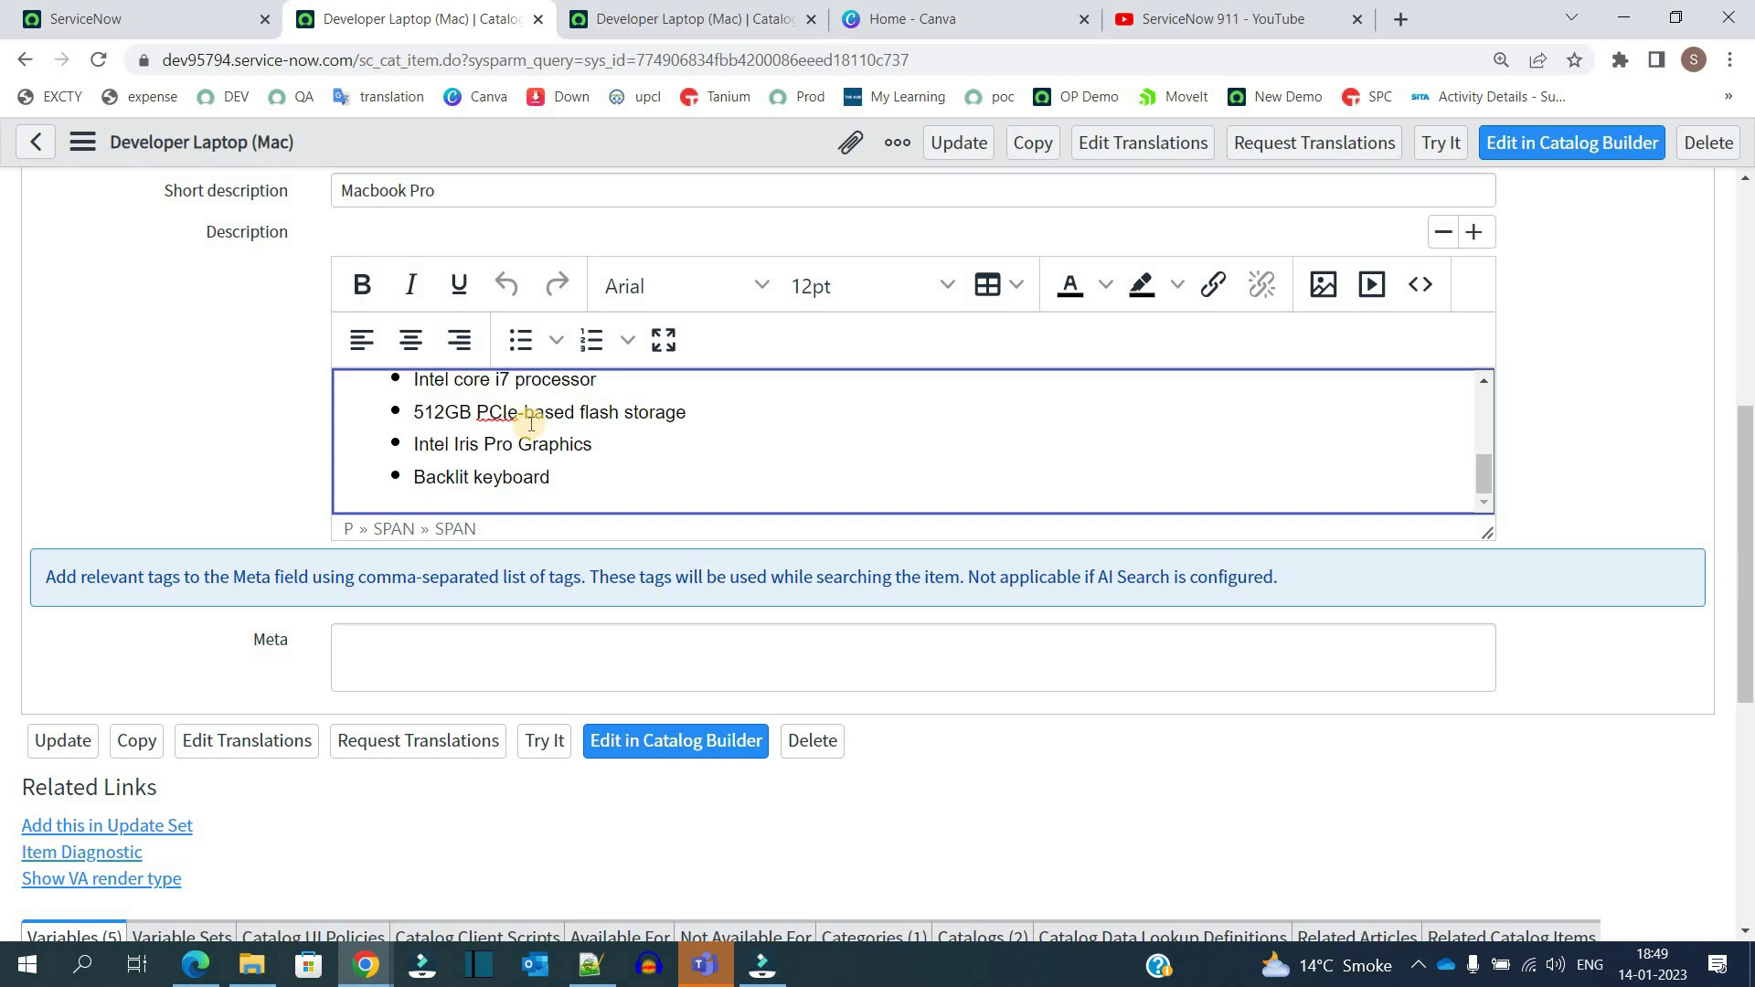
left_click(371, 645)
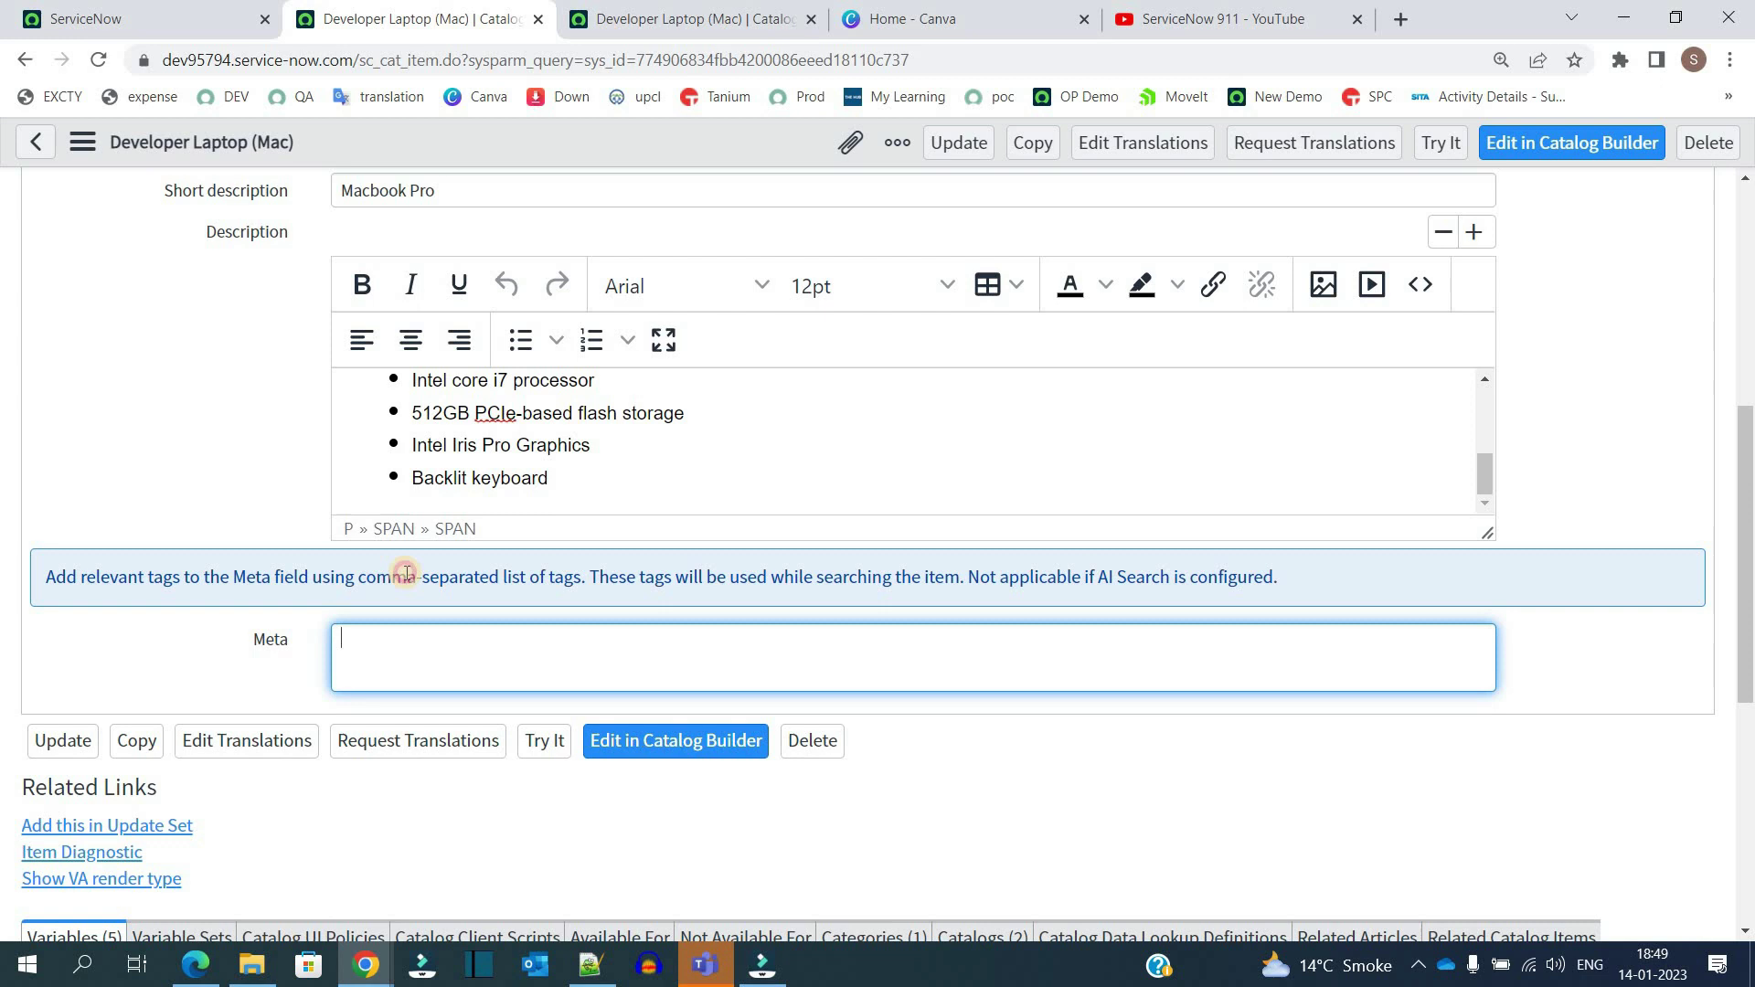
left_click_drag(405, 574, 579, 576)
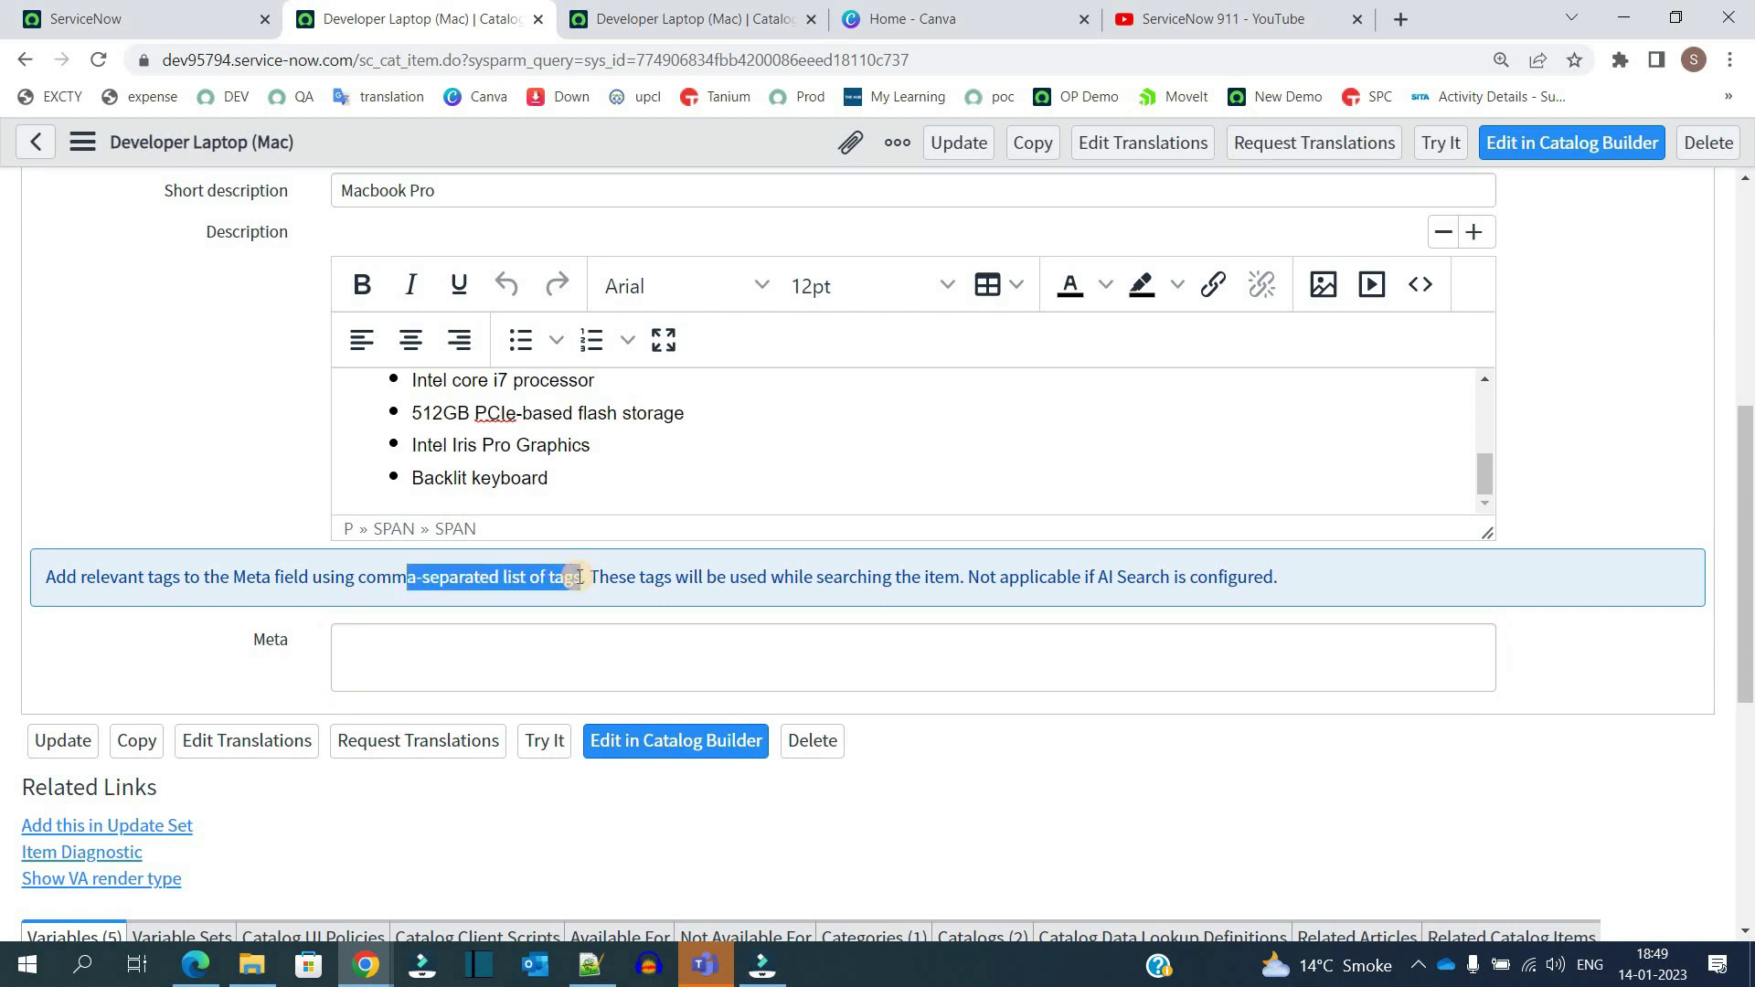
triple_click(333, 579)
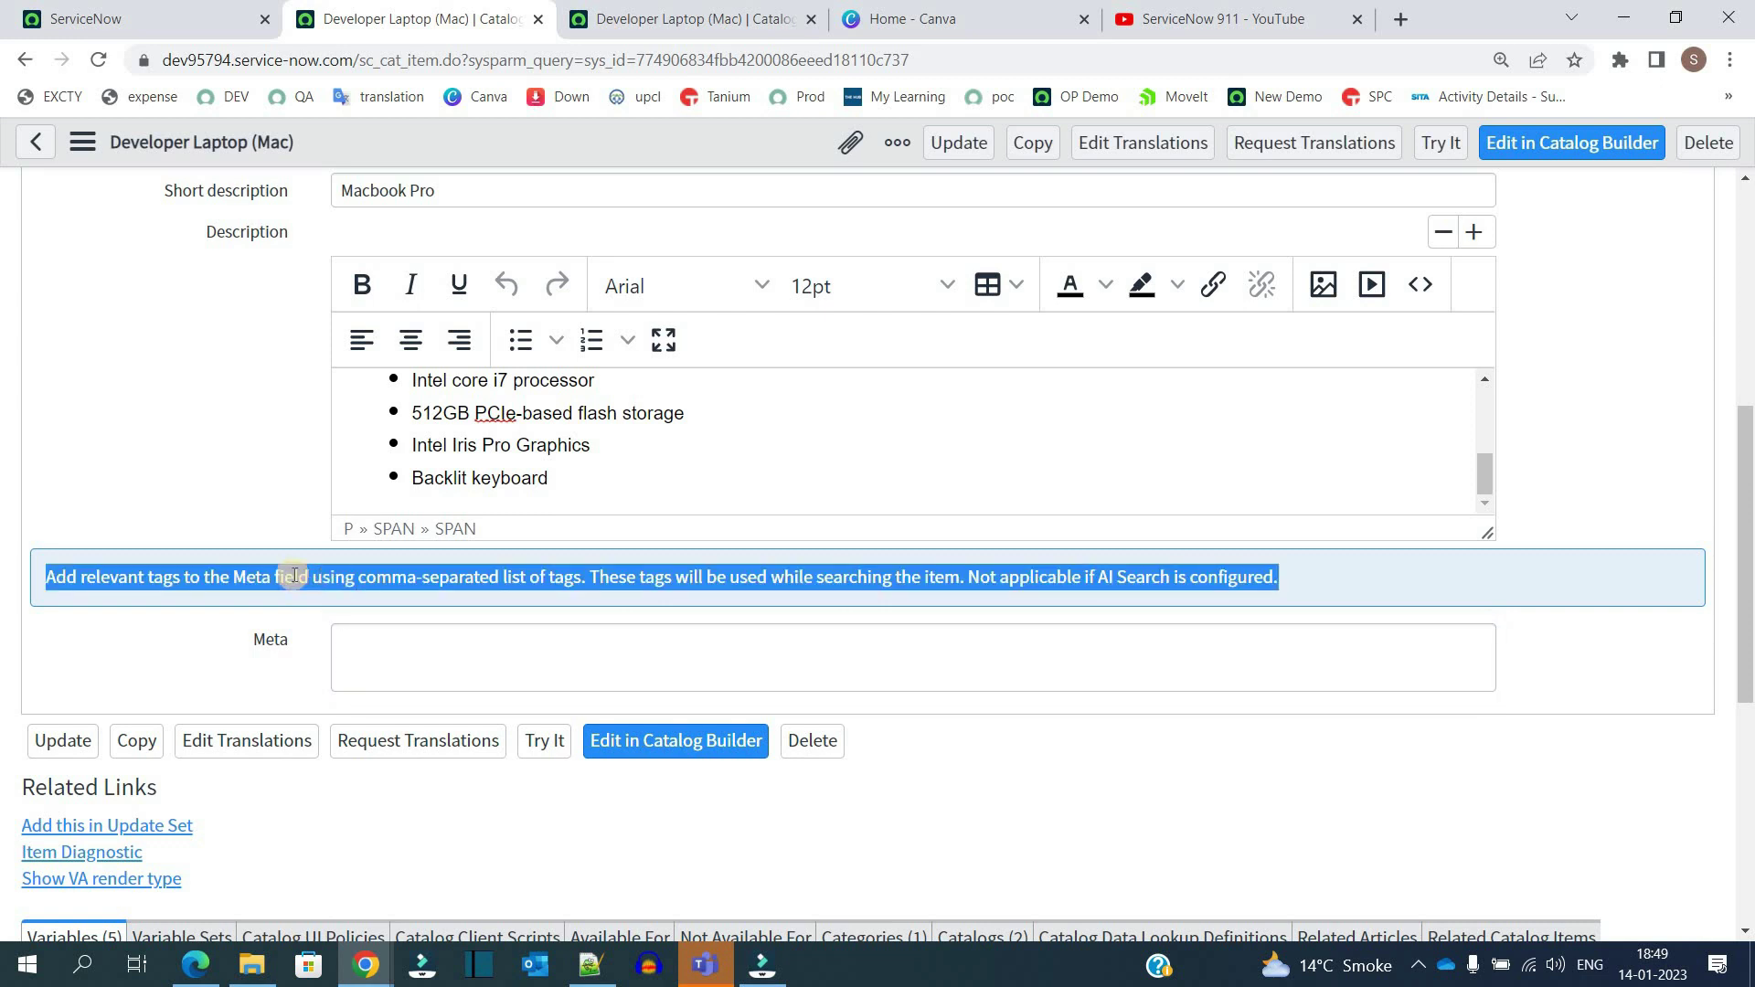
Step: Review the Process Engine tab's empty Flow and Execution Plan fields
scroll(194, 618, "up", 5)
left_click(193, 611)
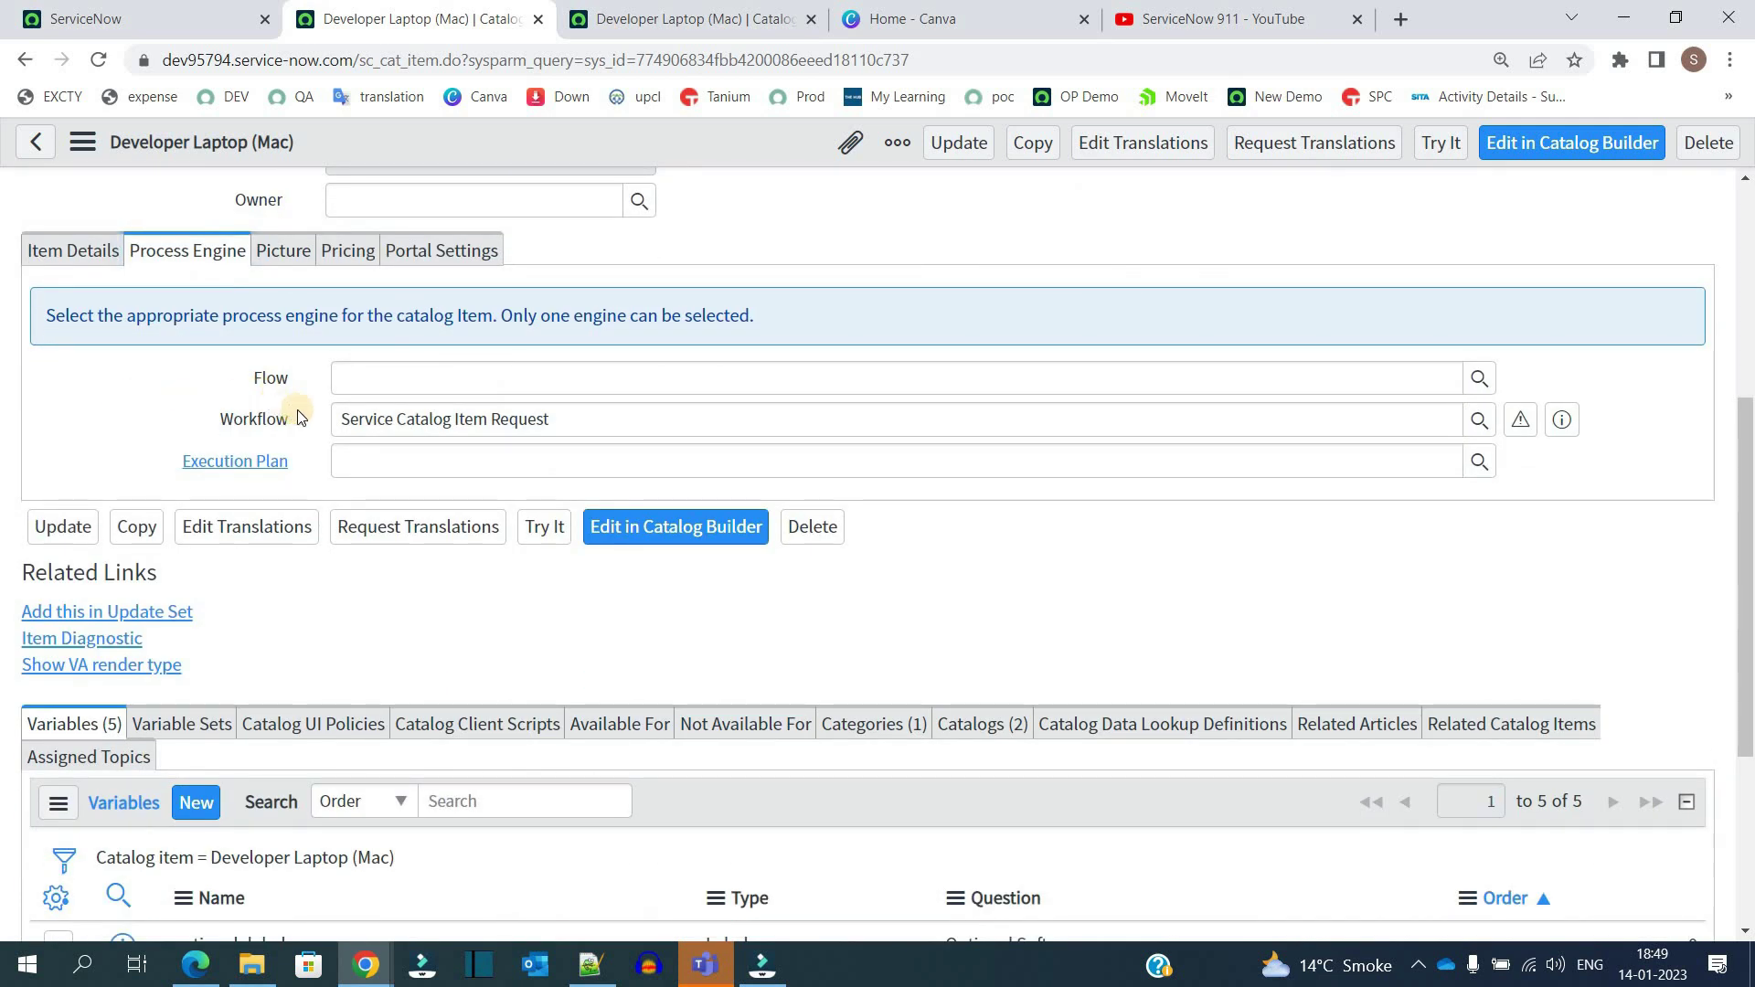
left_click(383, 388)
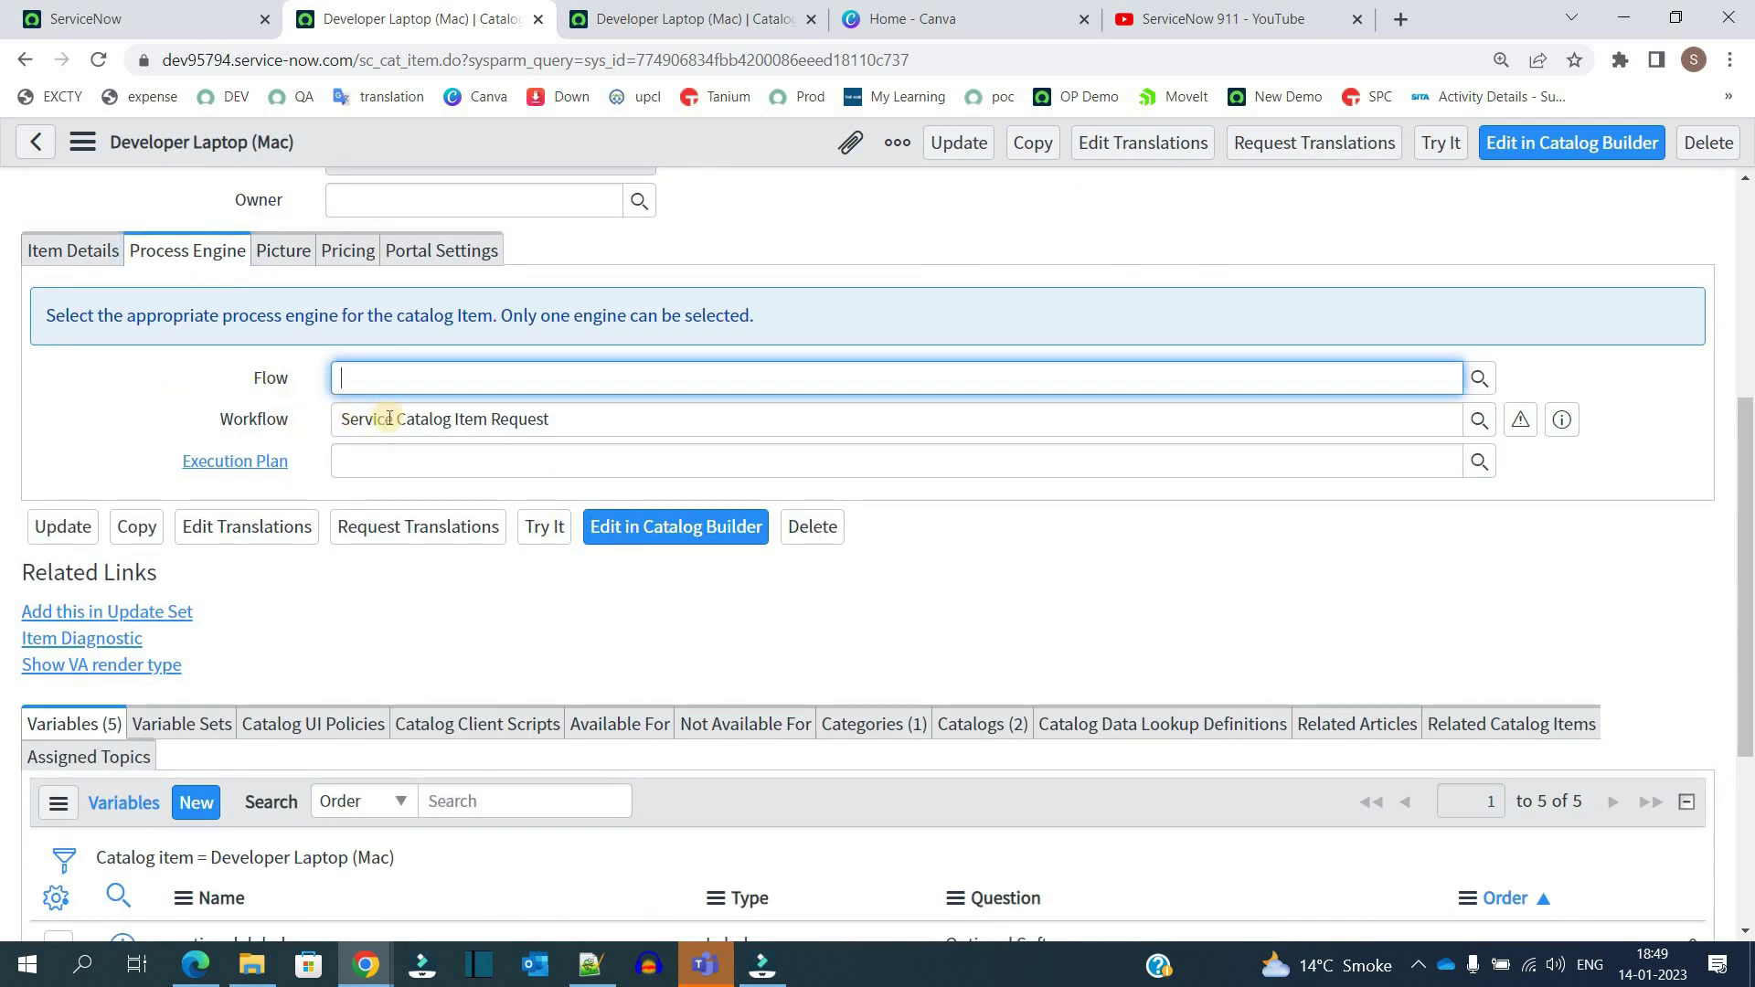
key("Tab")
left_click(391, 460)
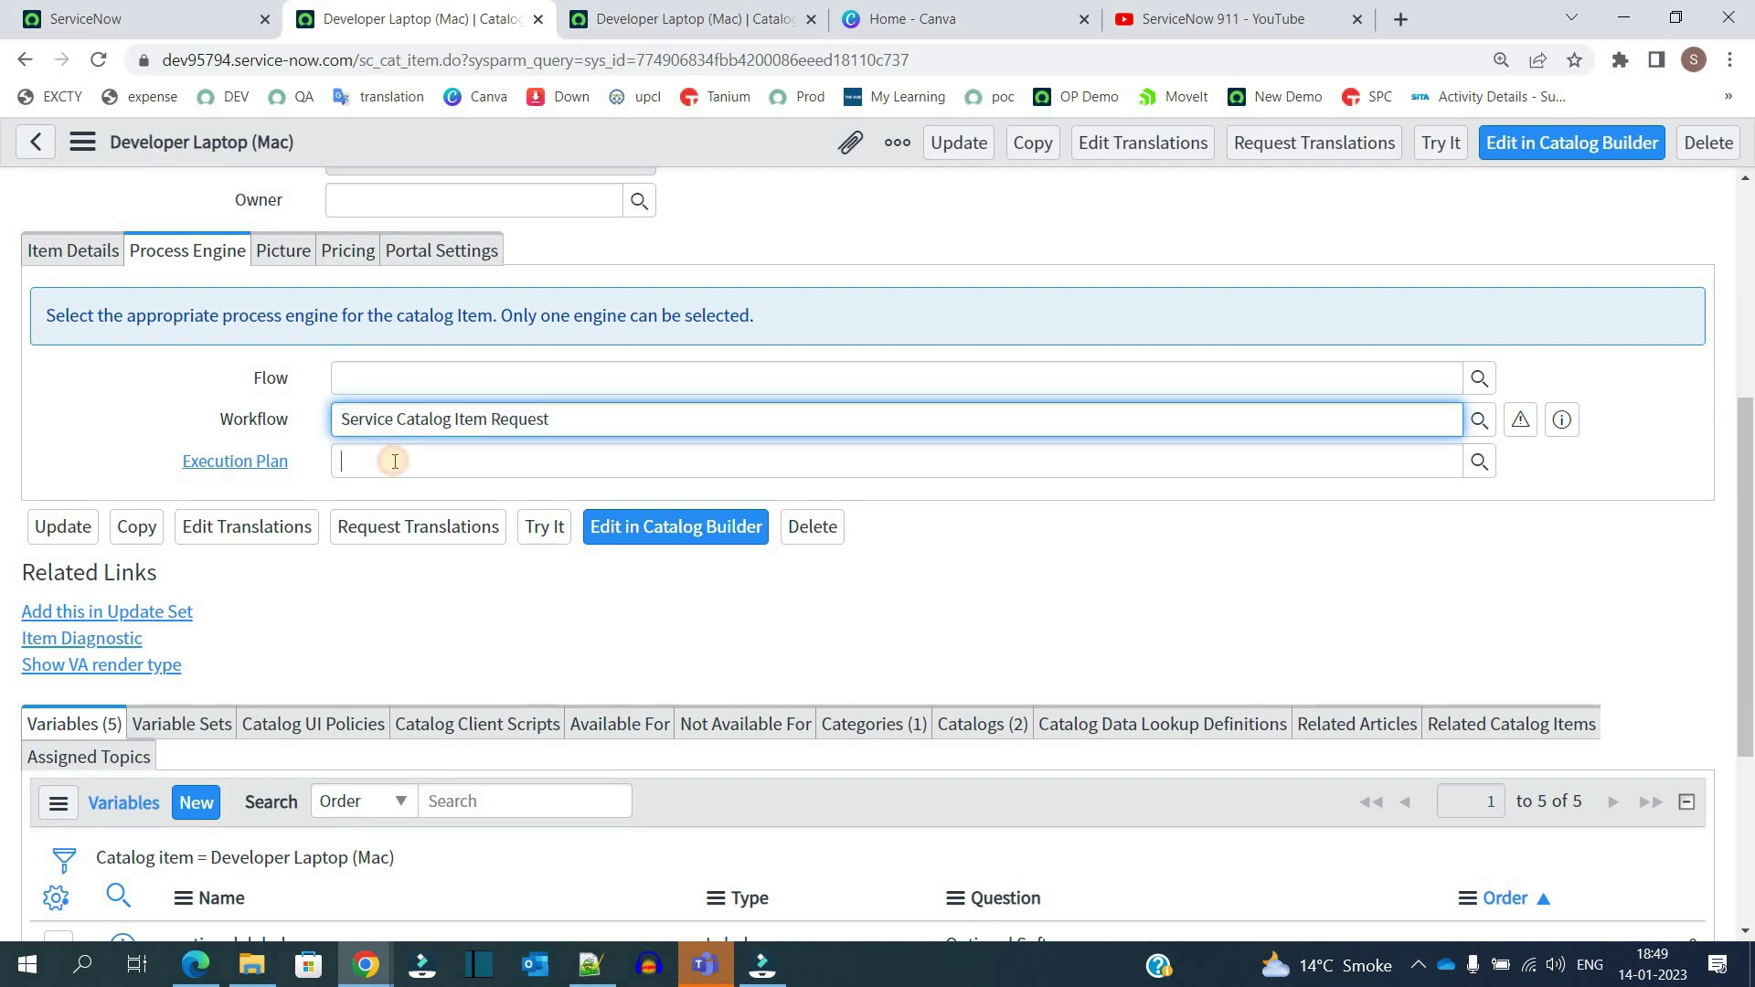
left_click_drag(255, 380, 337, 503)
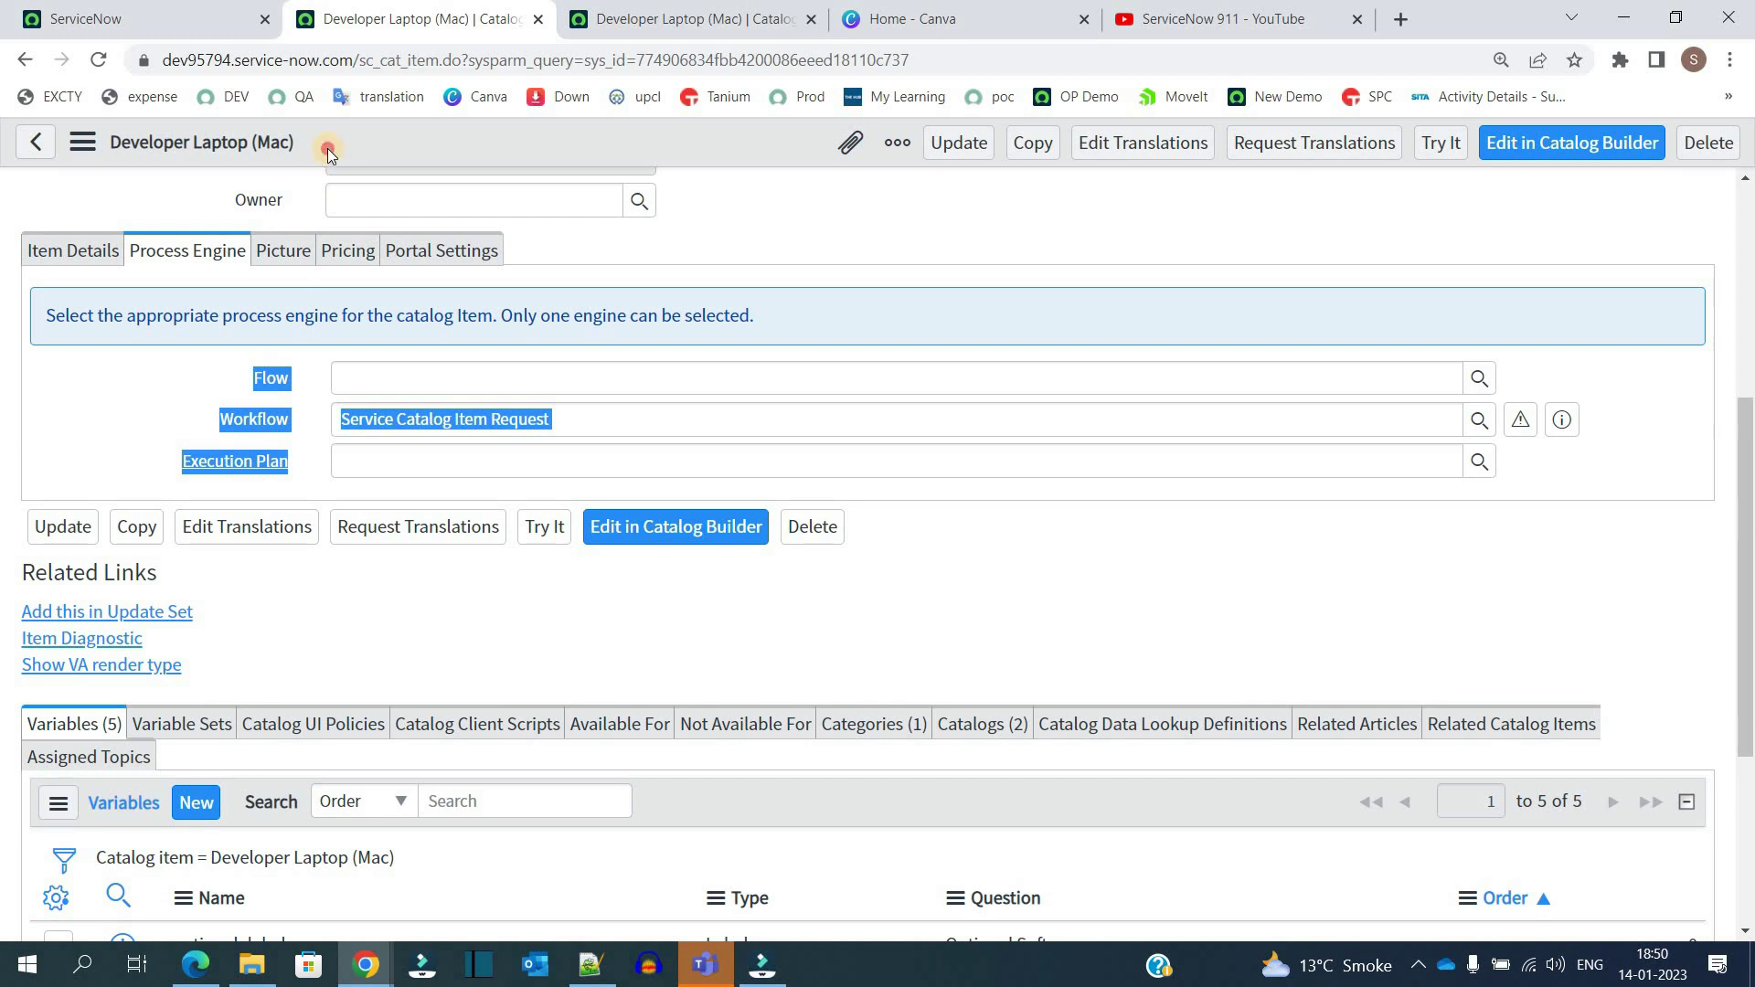
Step: Highlight the Service Catalog Item Request workflow in the Workflow field
left_click_drag(329, 153, 138, 145)
scroll(126, 523, "up", 5)
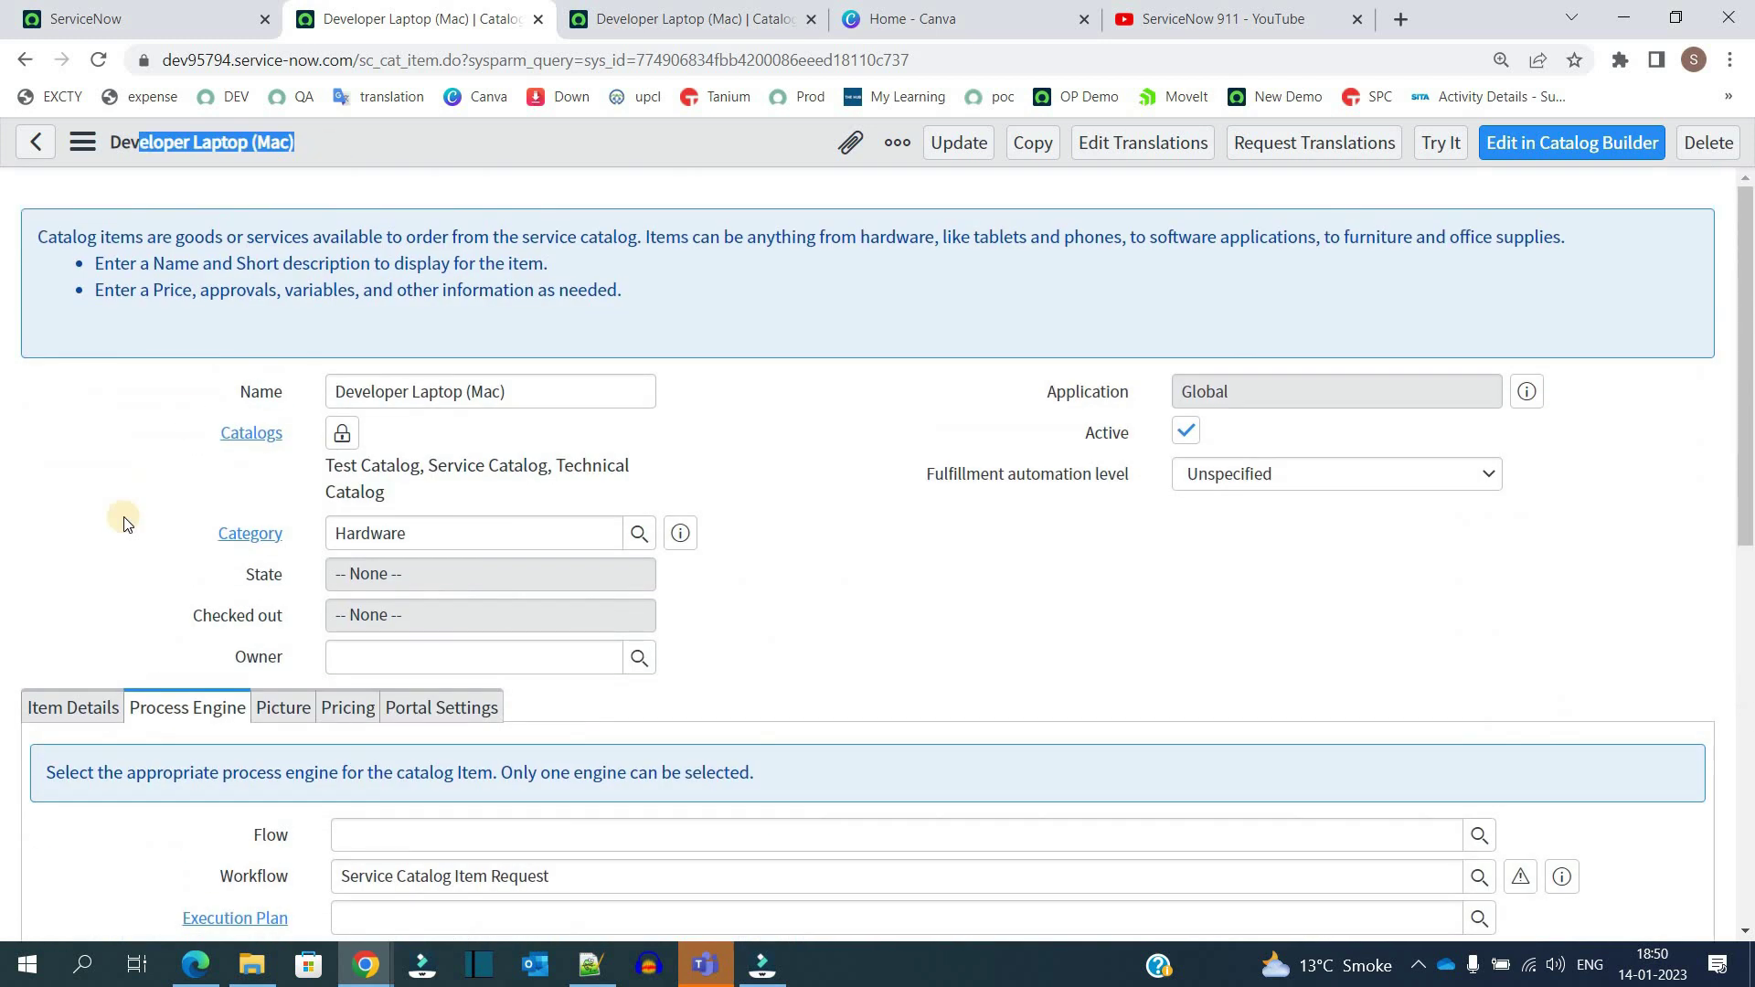
scroll(125, 523, "down", 5)
left_click(649, 312)
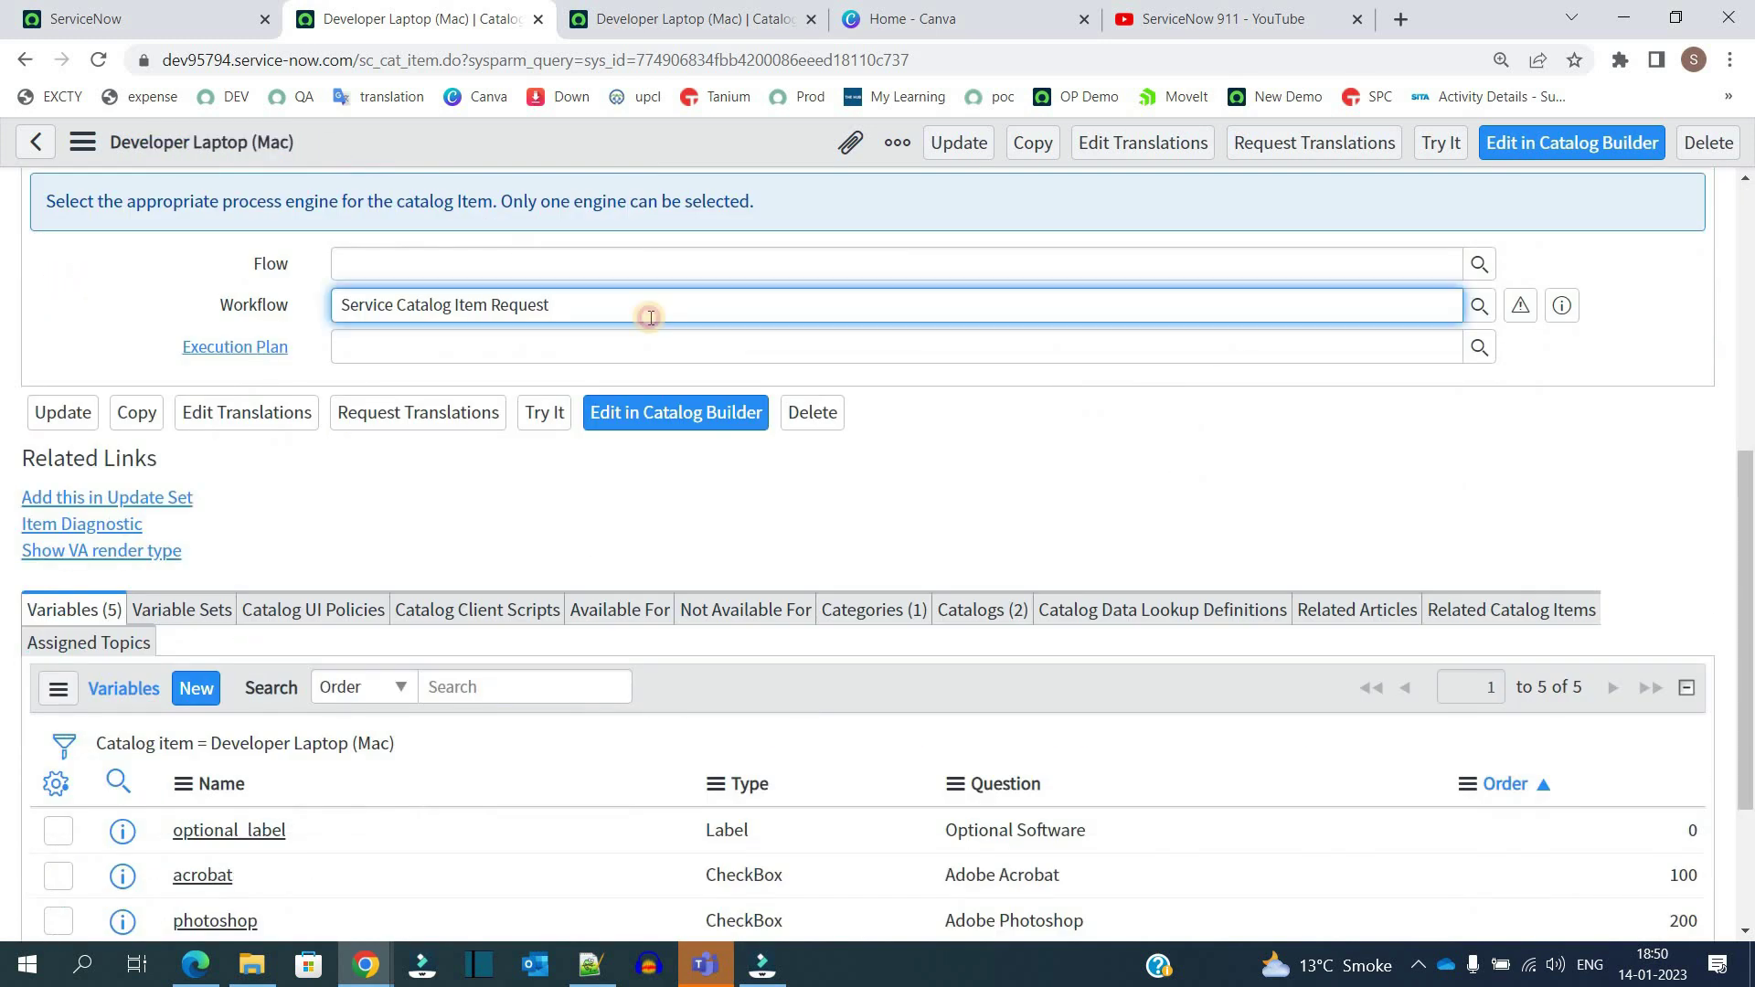
triple_click(650, 317)
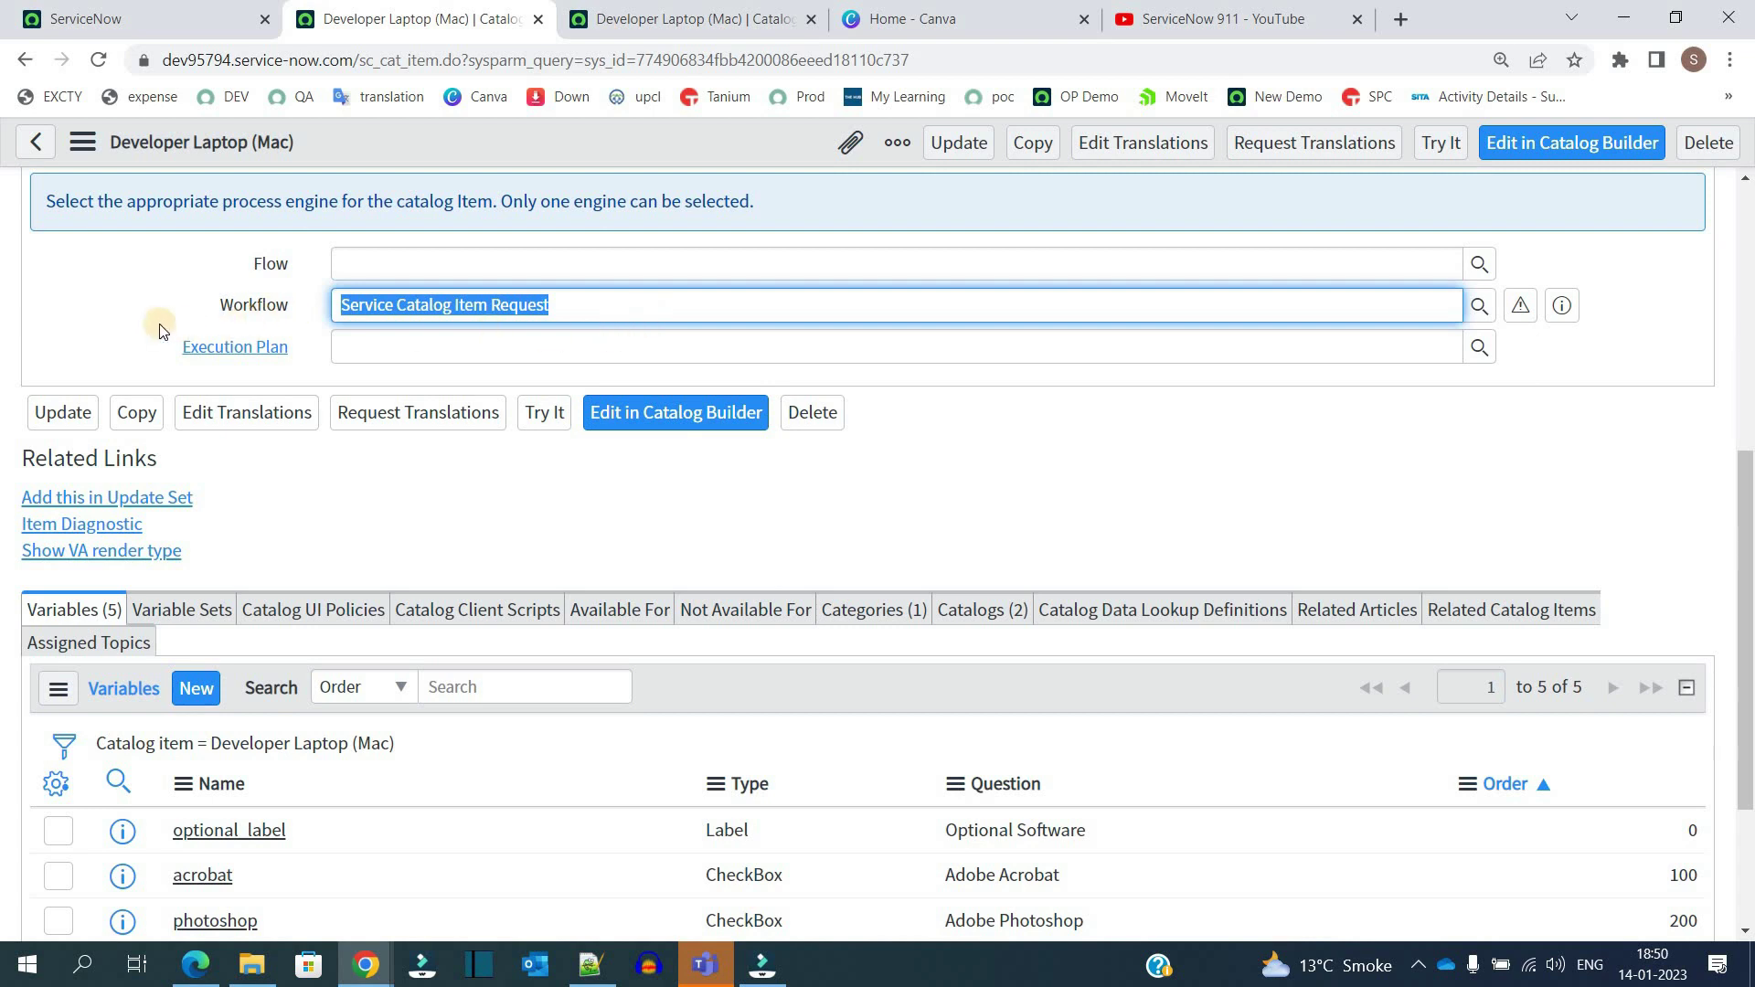
left_click(222, 261)
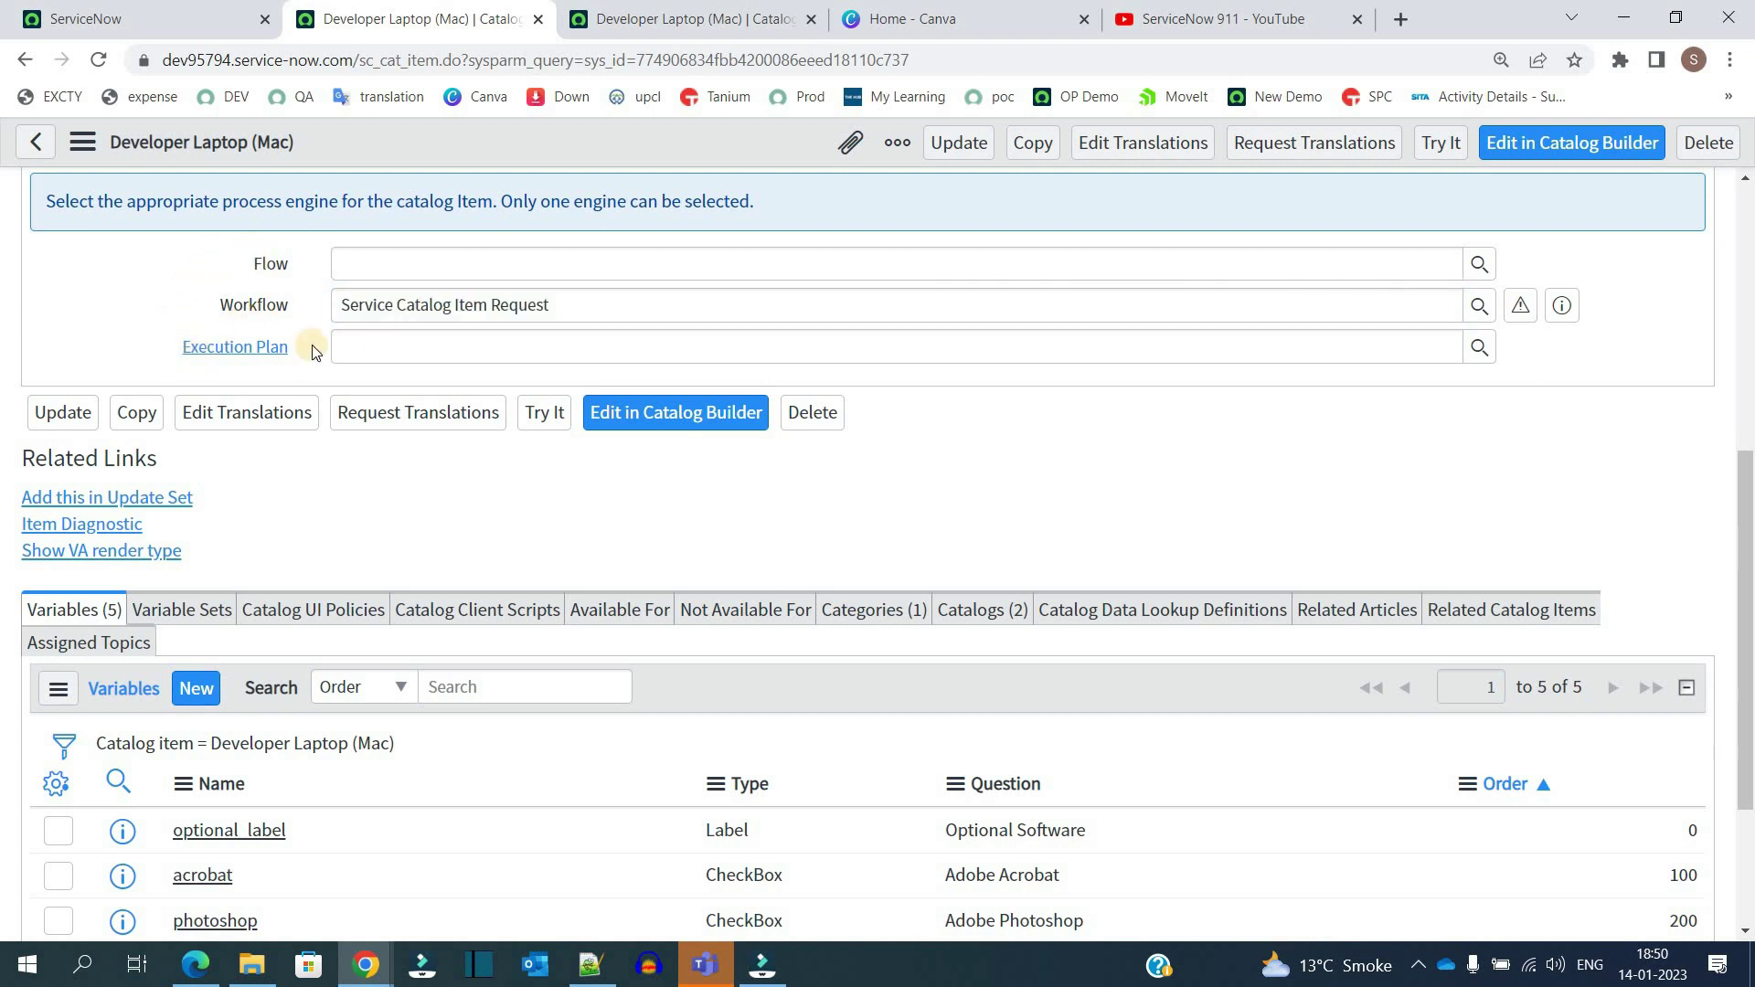
triple_click(432, 313)
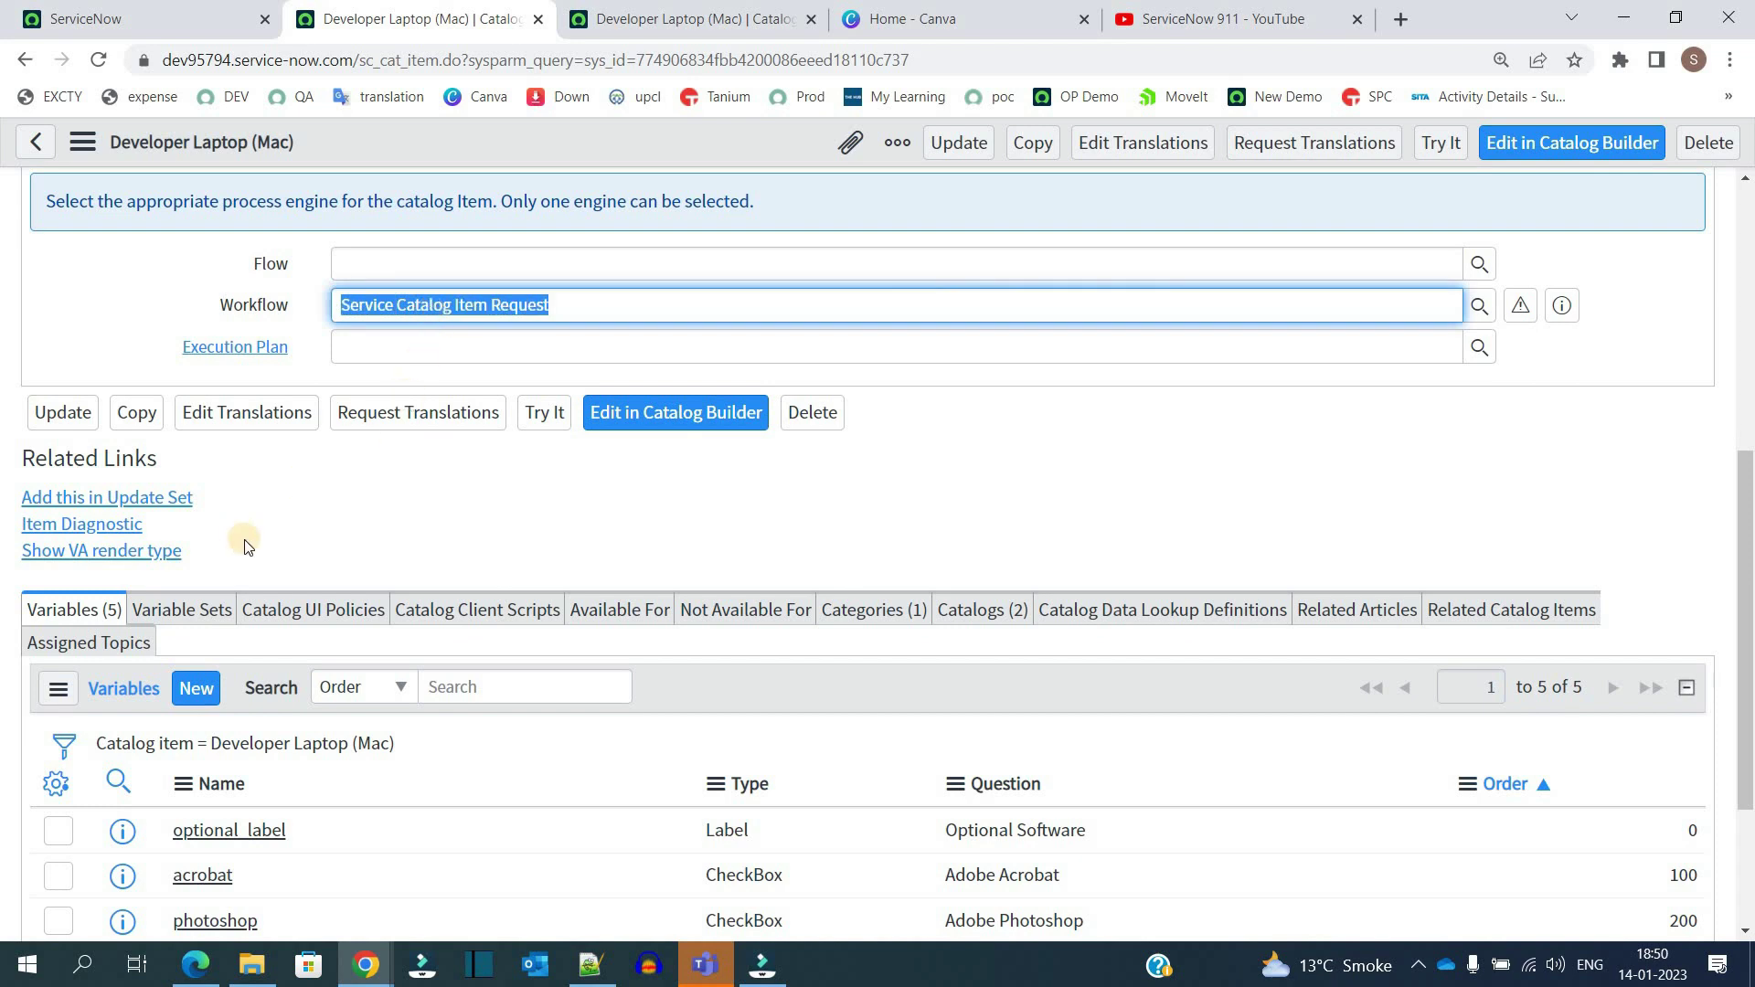
Step: Show the Picture settings and the pricing: $1,499.00 plus $100.00 recurring annually
scroll(391, 540, "up", 4)
left_click(271, 485)
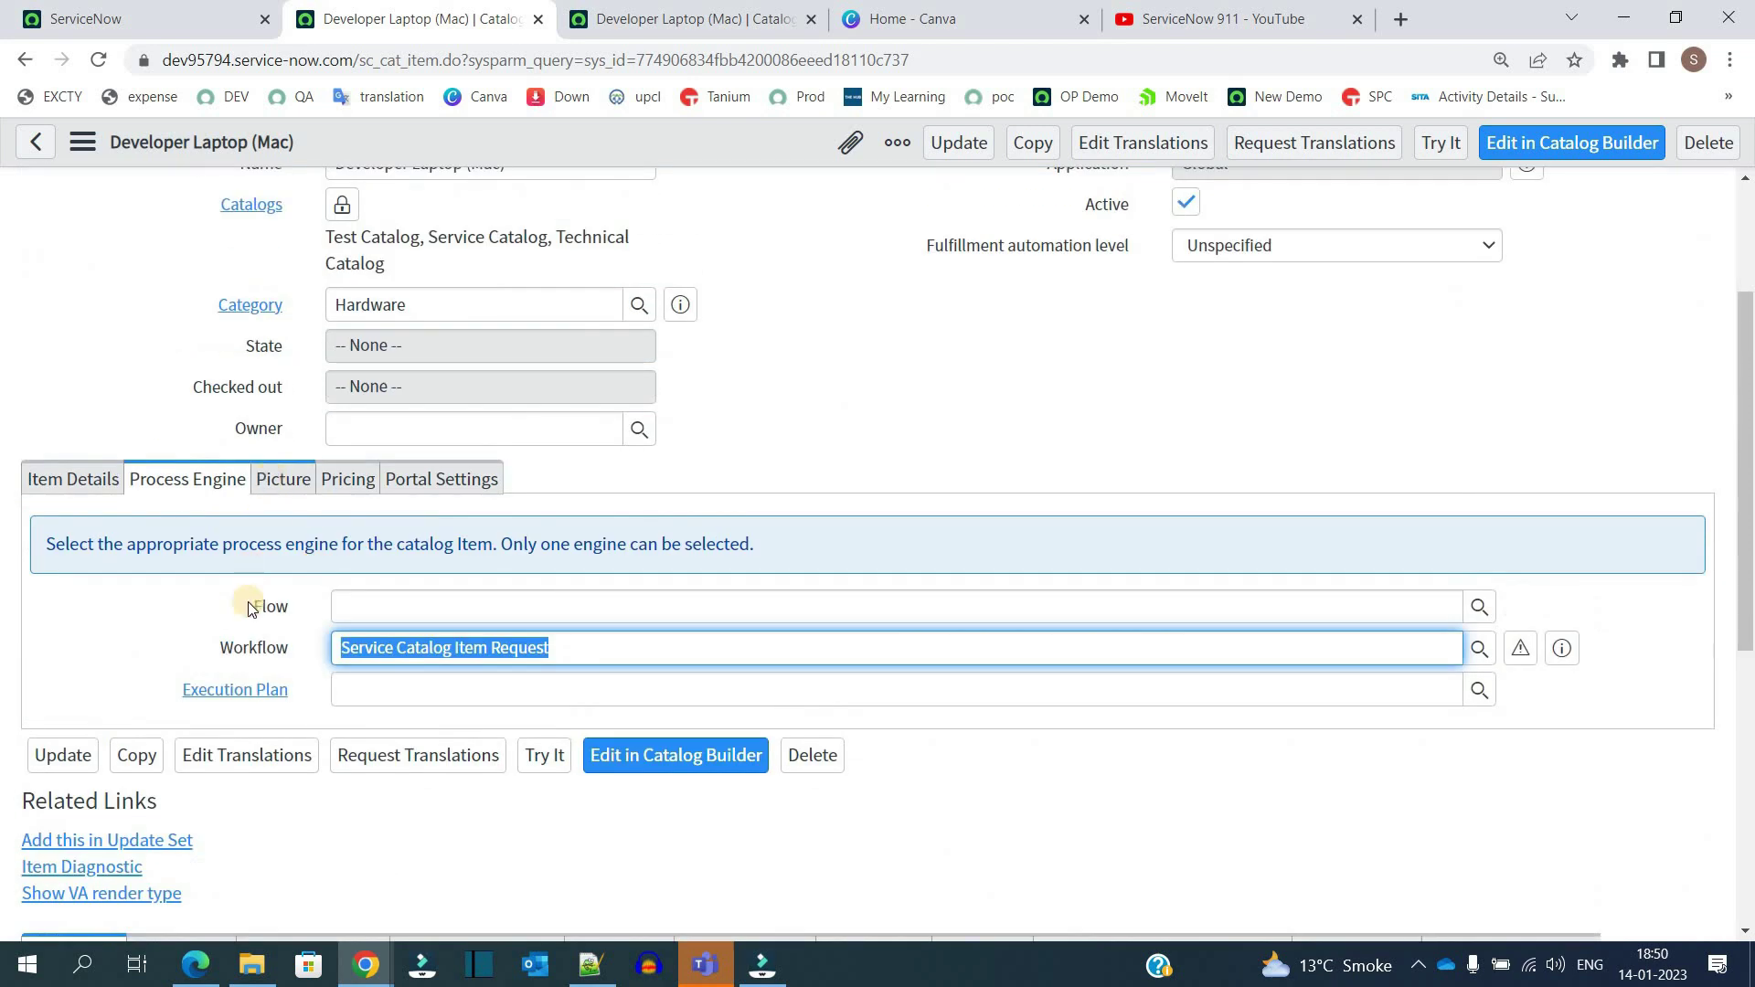
scroll(274, 548, "down", 3)
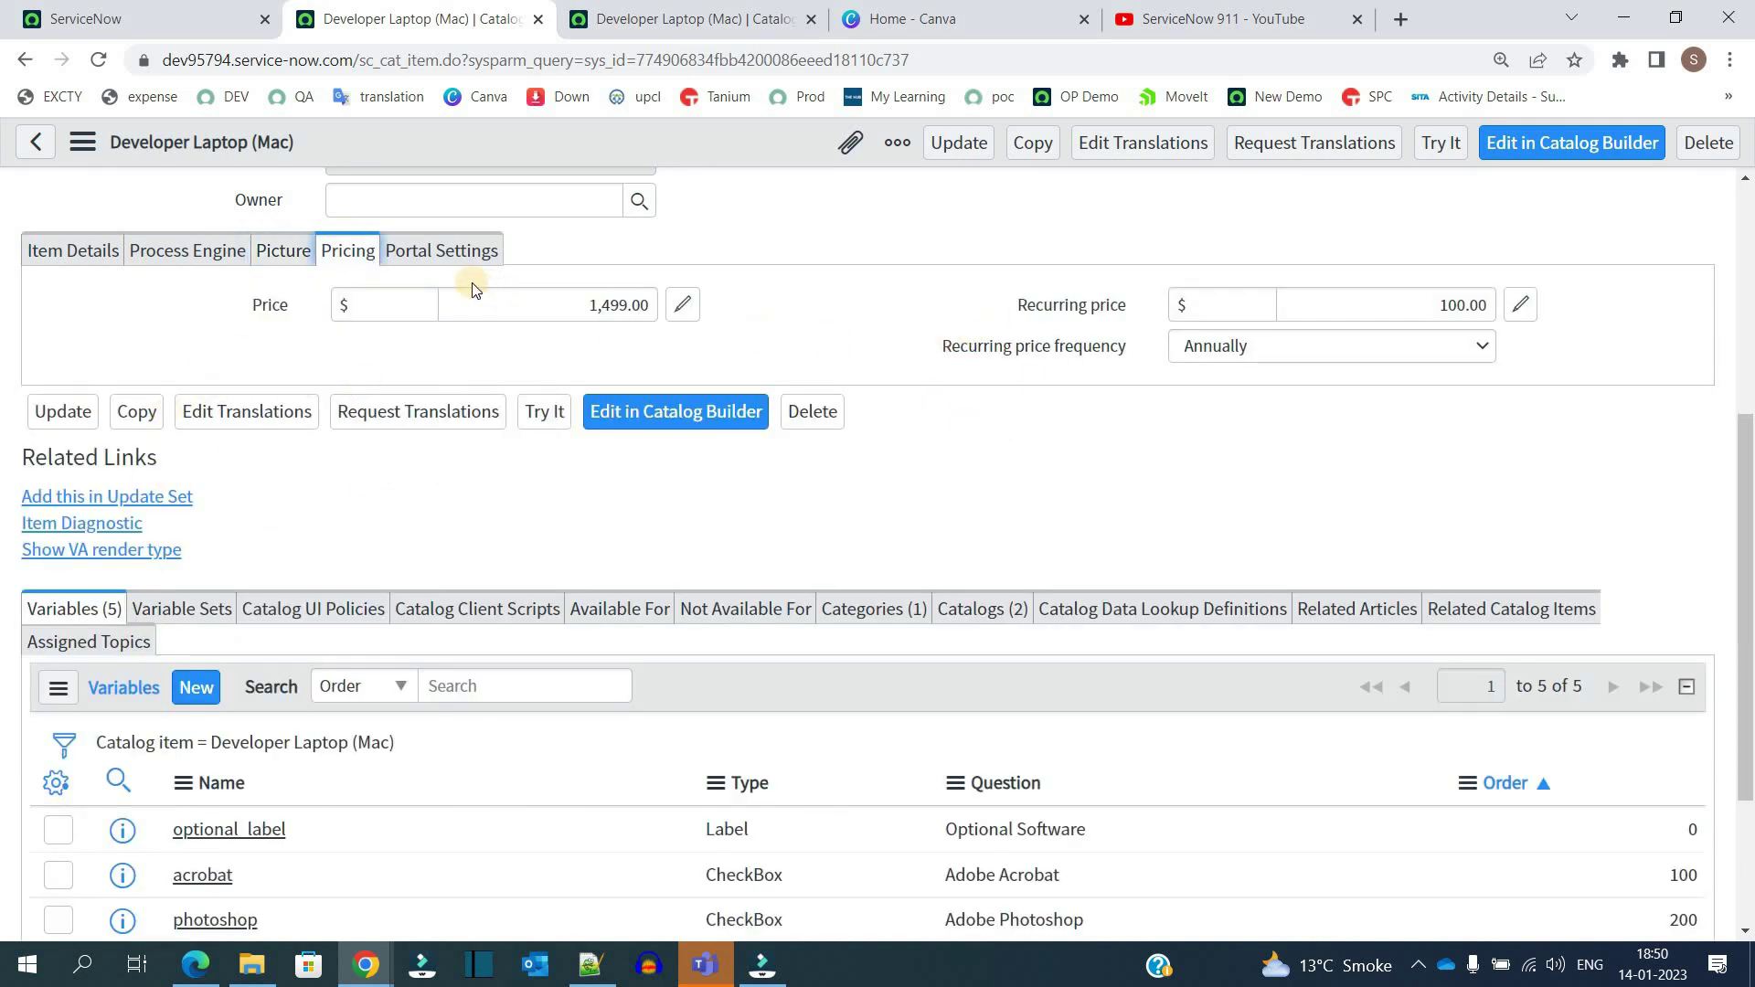
Step: Show Portal Settings (request method Order) and scroll to the item's five variables
left_click(416, 252)
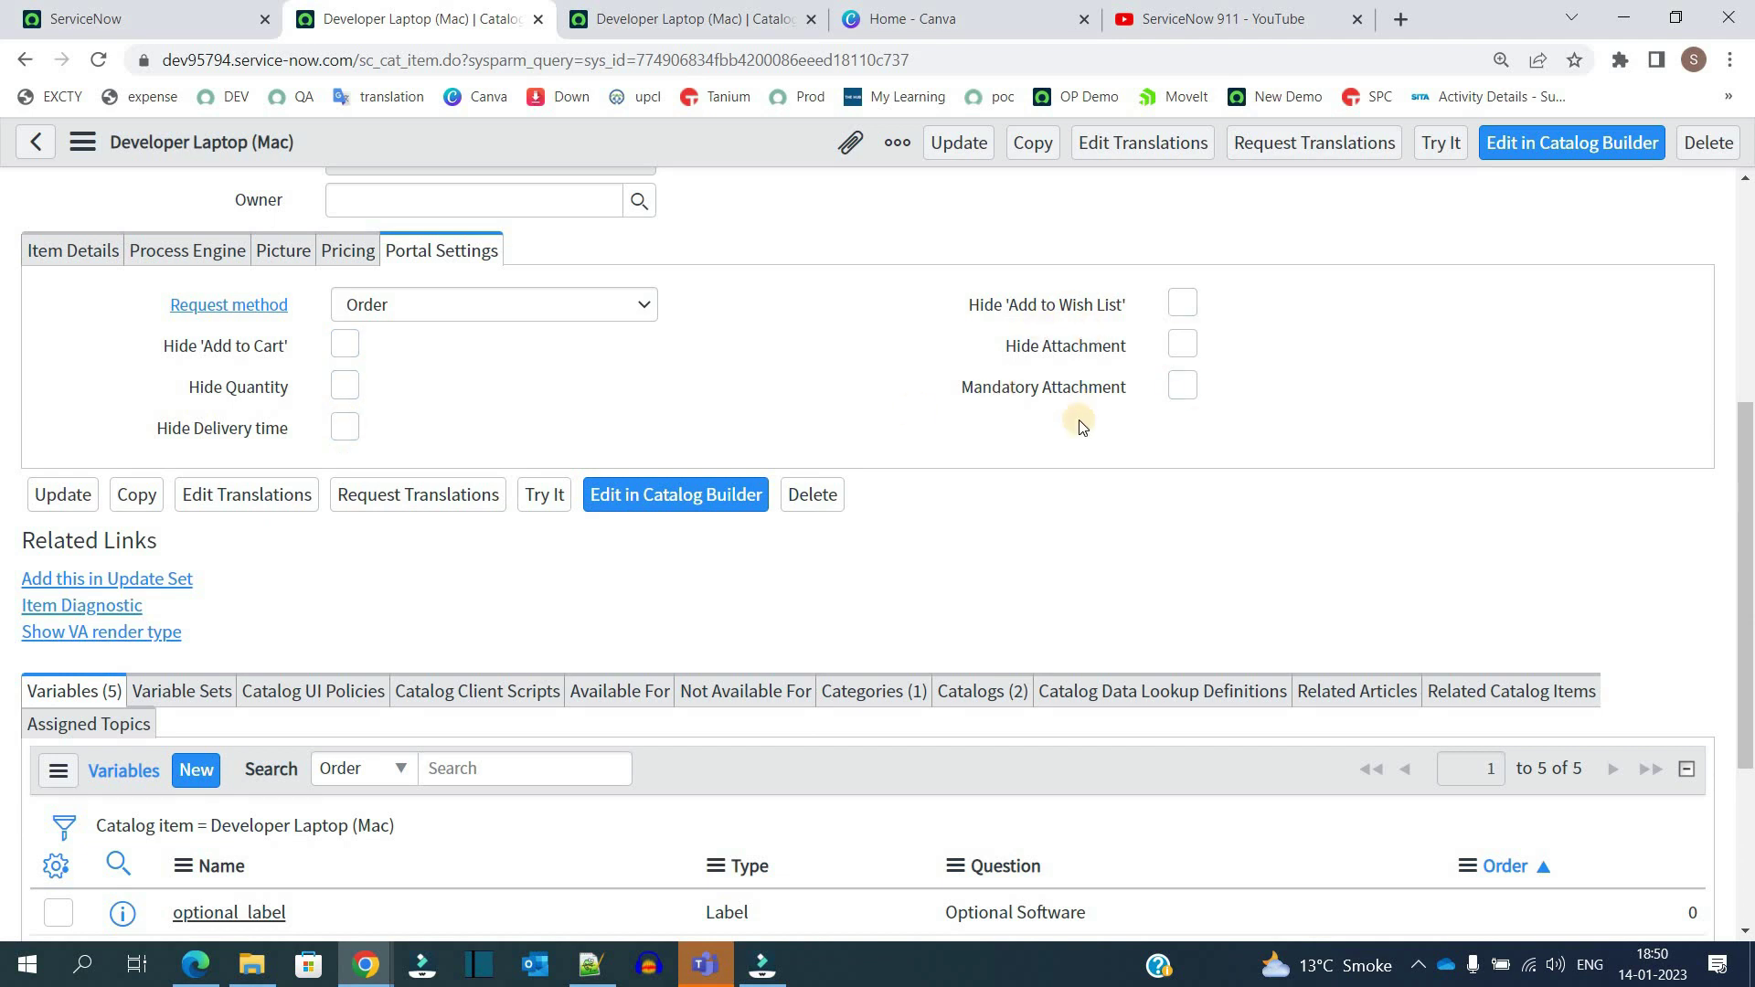
scroll(1082, 428, "down", 1)
scroll(1082, 427, "up", 6)
scroll(144, 448, "down", 8)
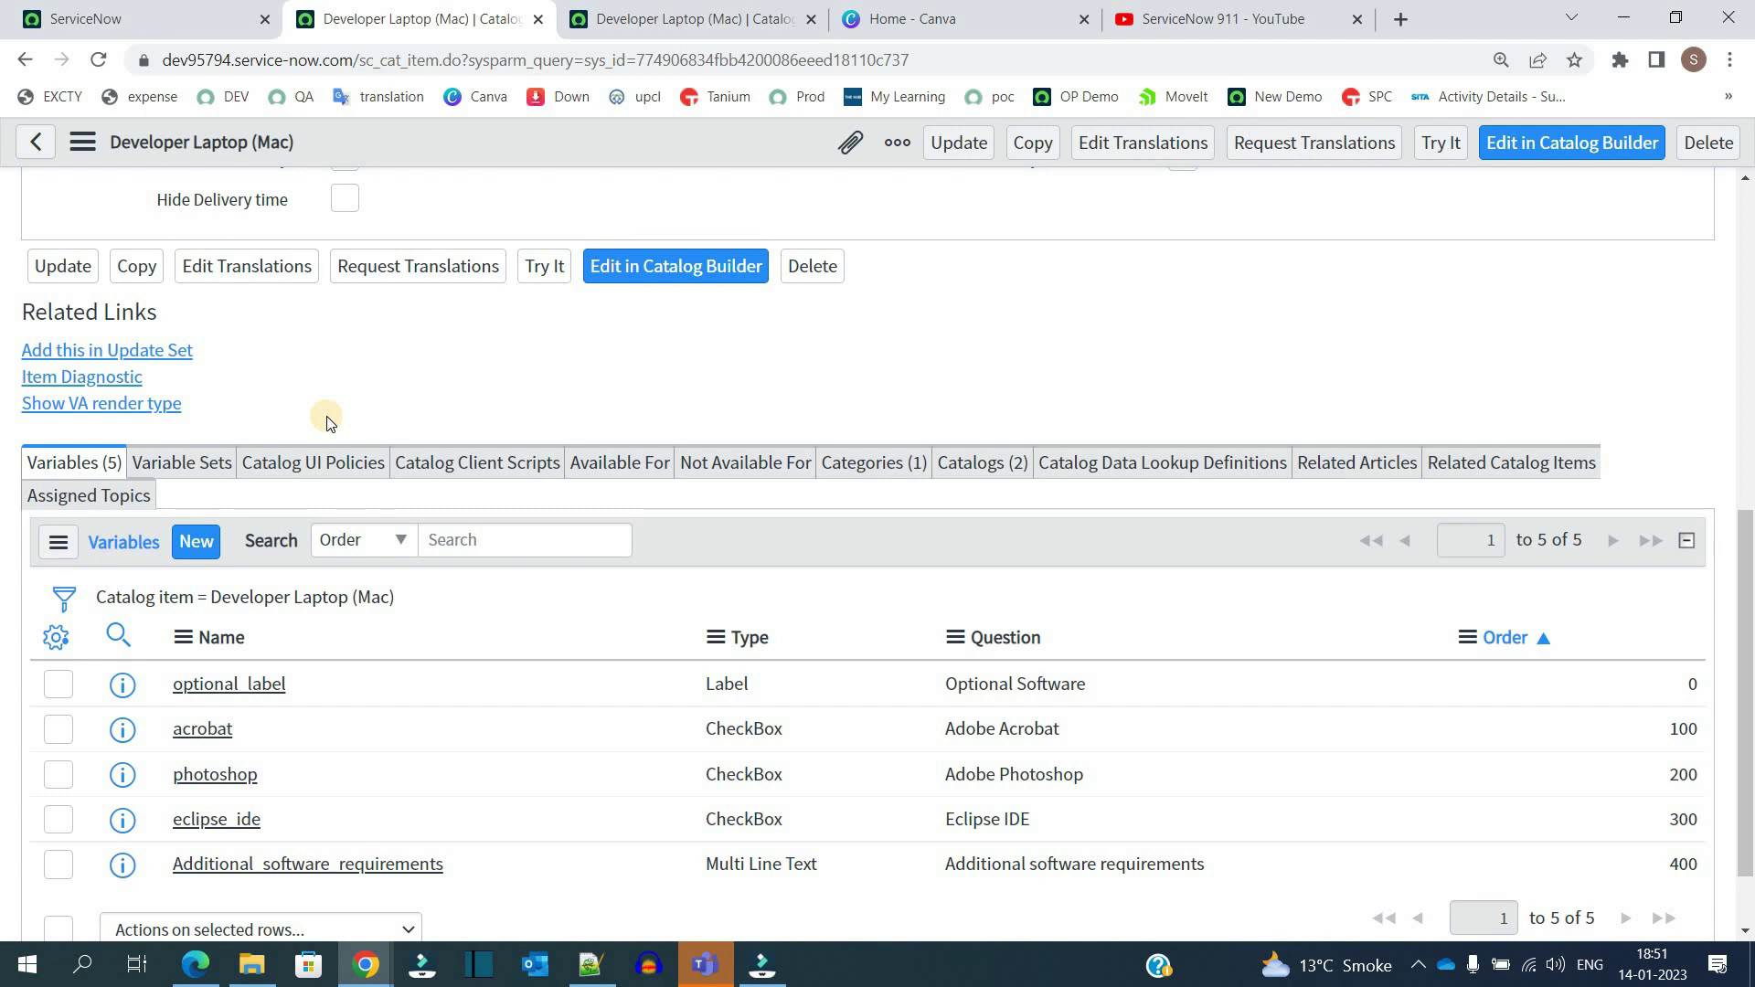
Step: Preview the item with Try It, ticking Adobe Acrobat and leaving additional requirements empty
left_click(713, 18)
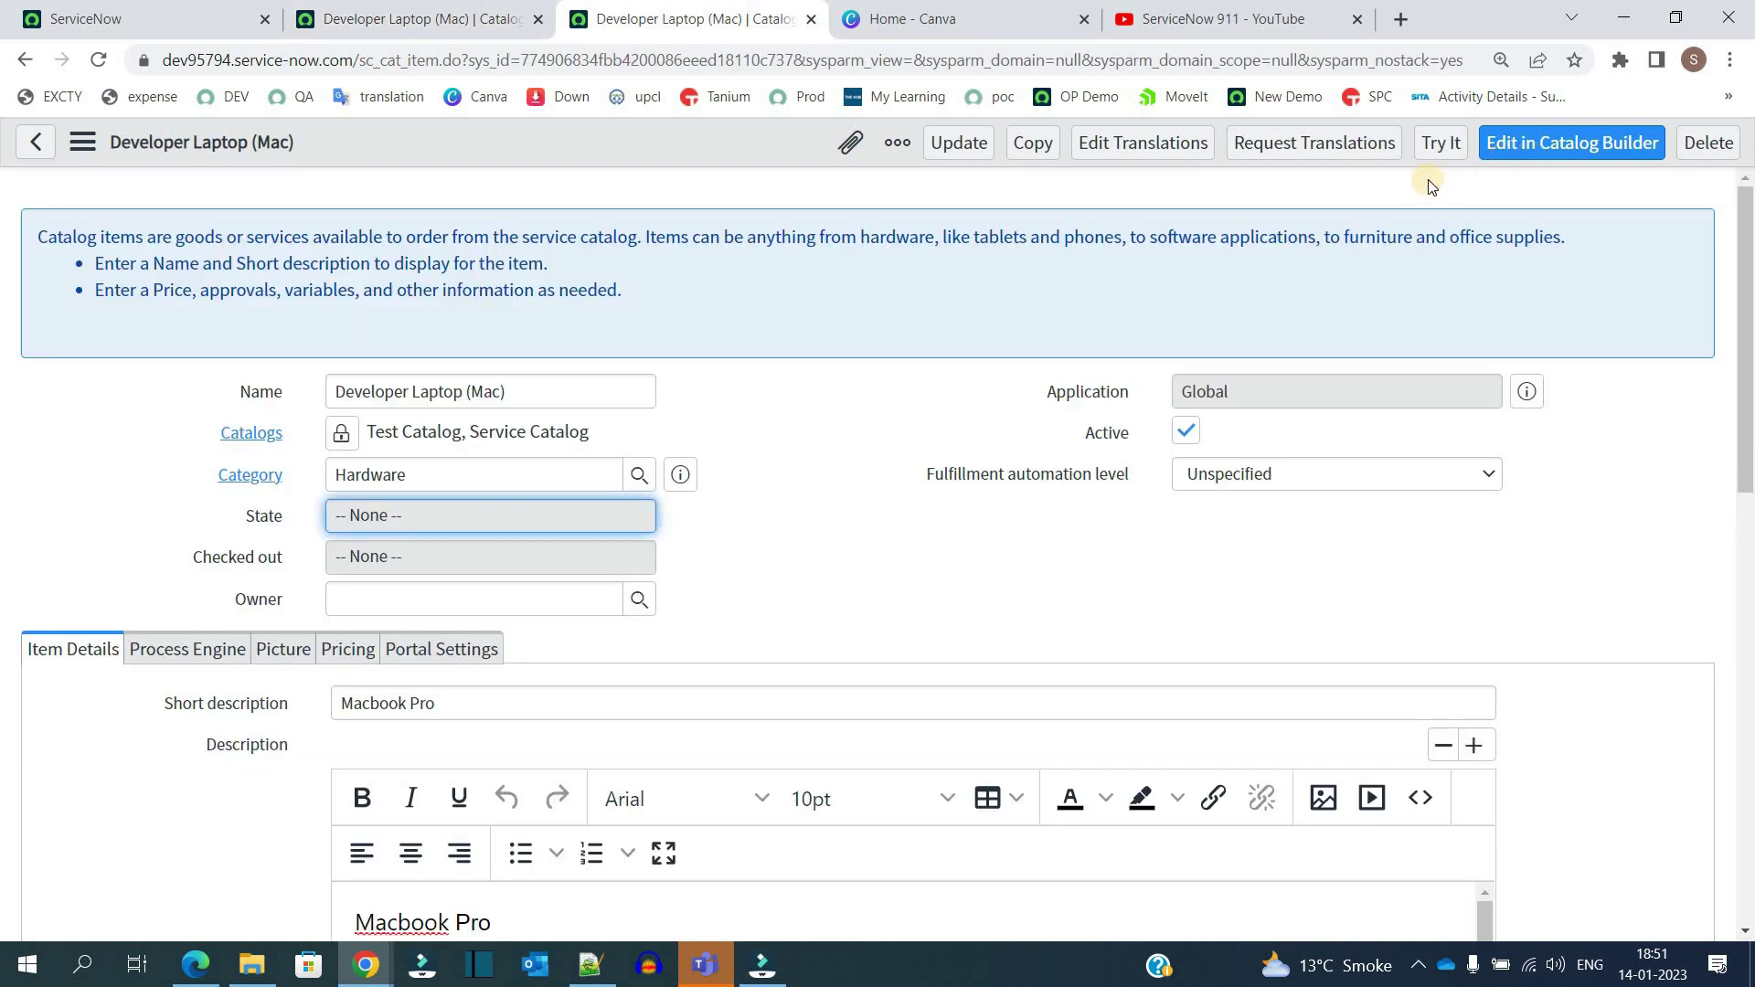
left_click(1440, 143)
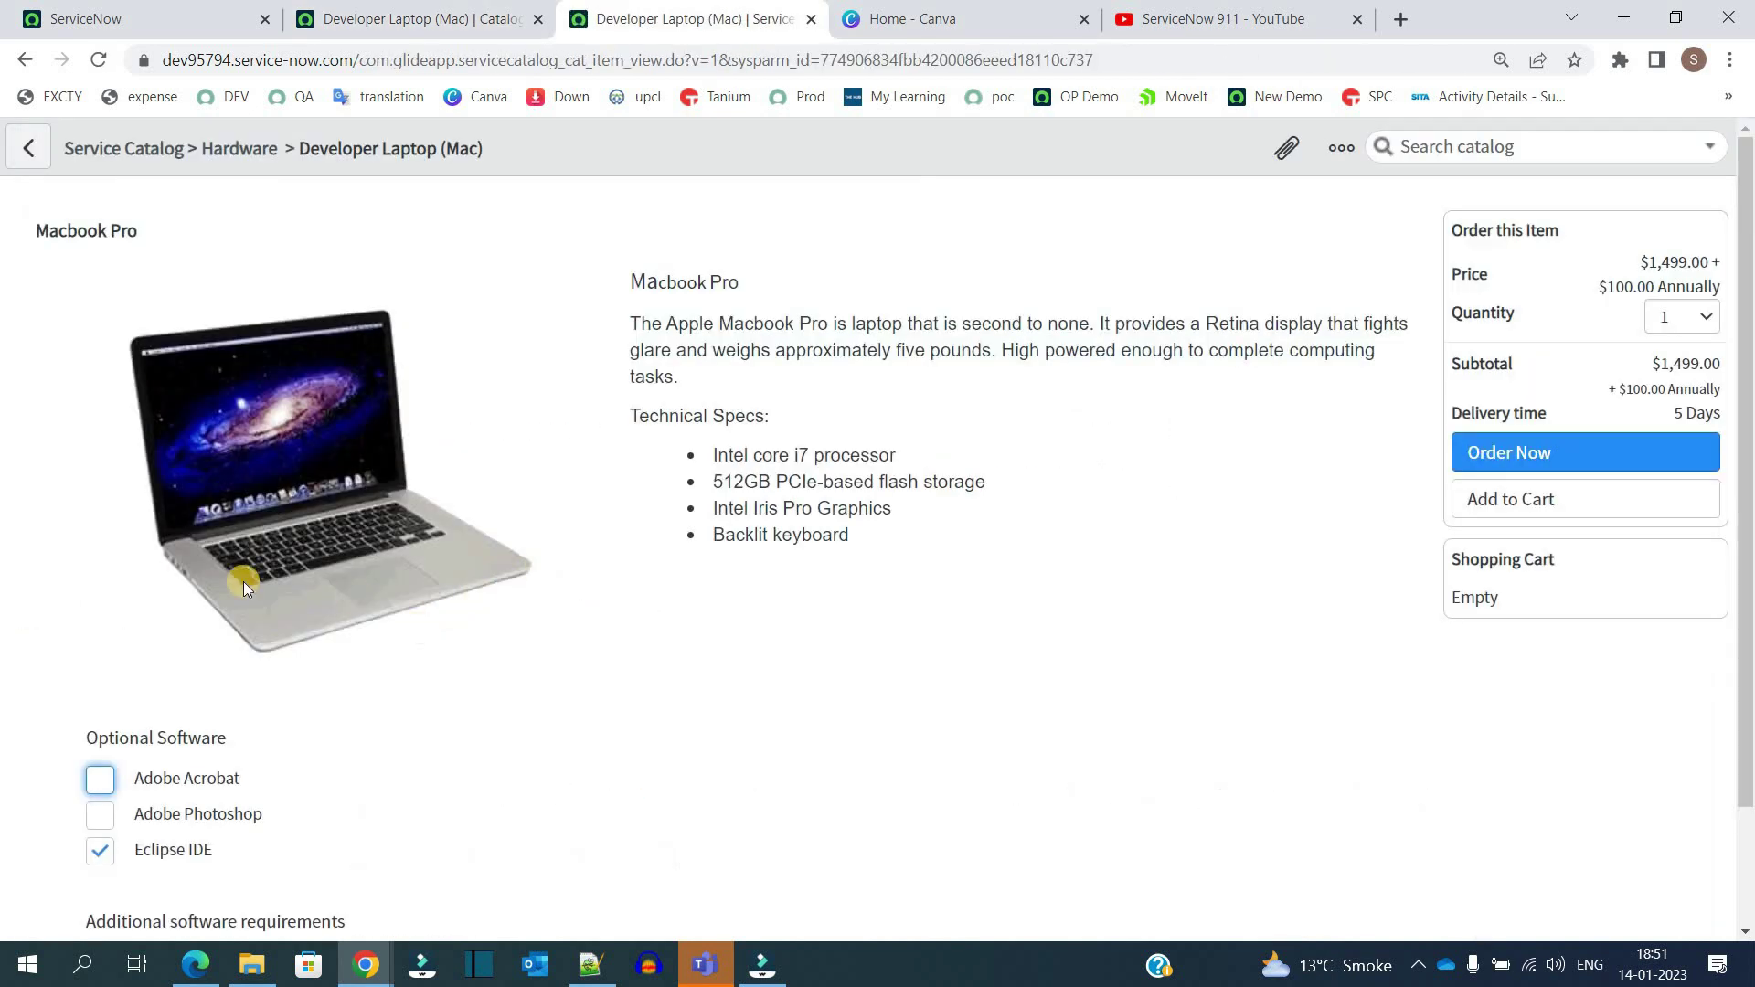
scroll(88, 585, "down", 2)
left_click_drag(89, 584, 344, 709)
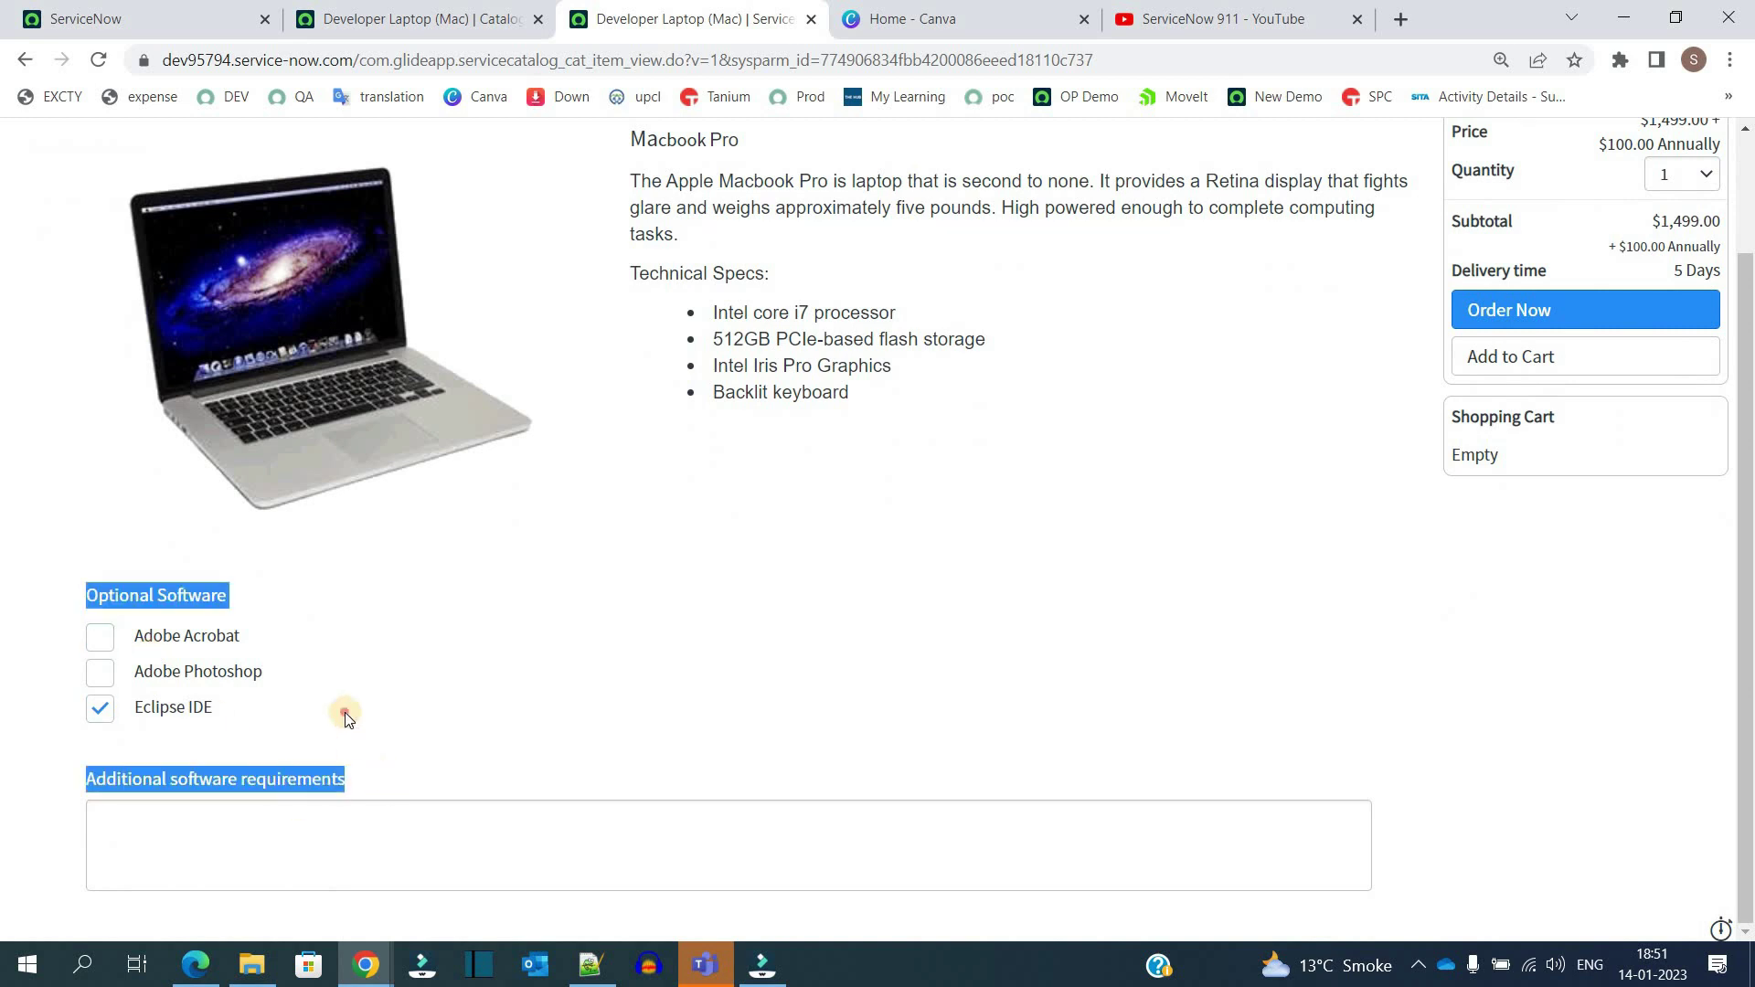
left_click(139, 603)
triple_click(138, 603)
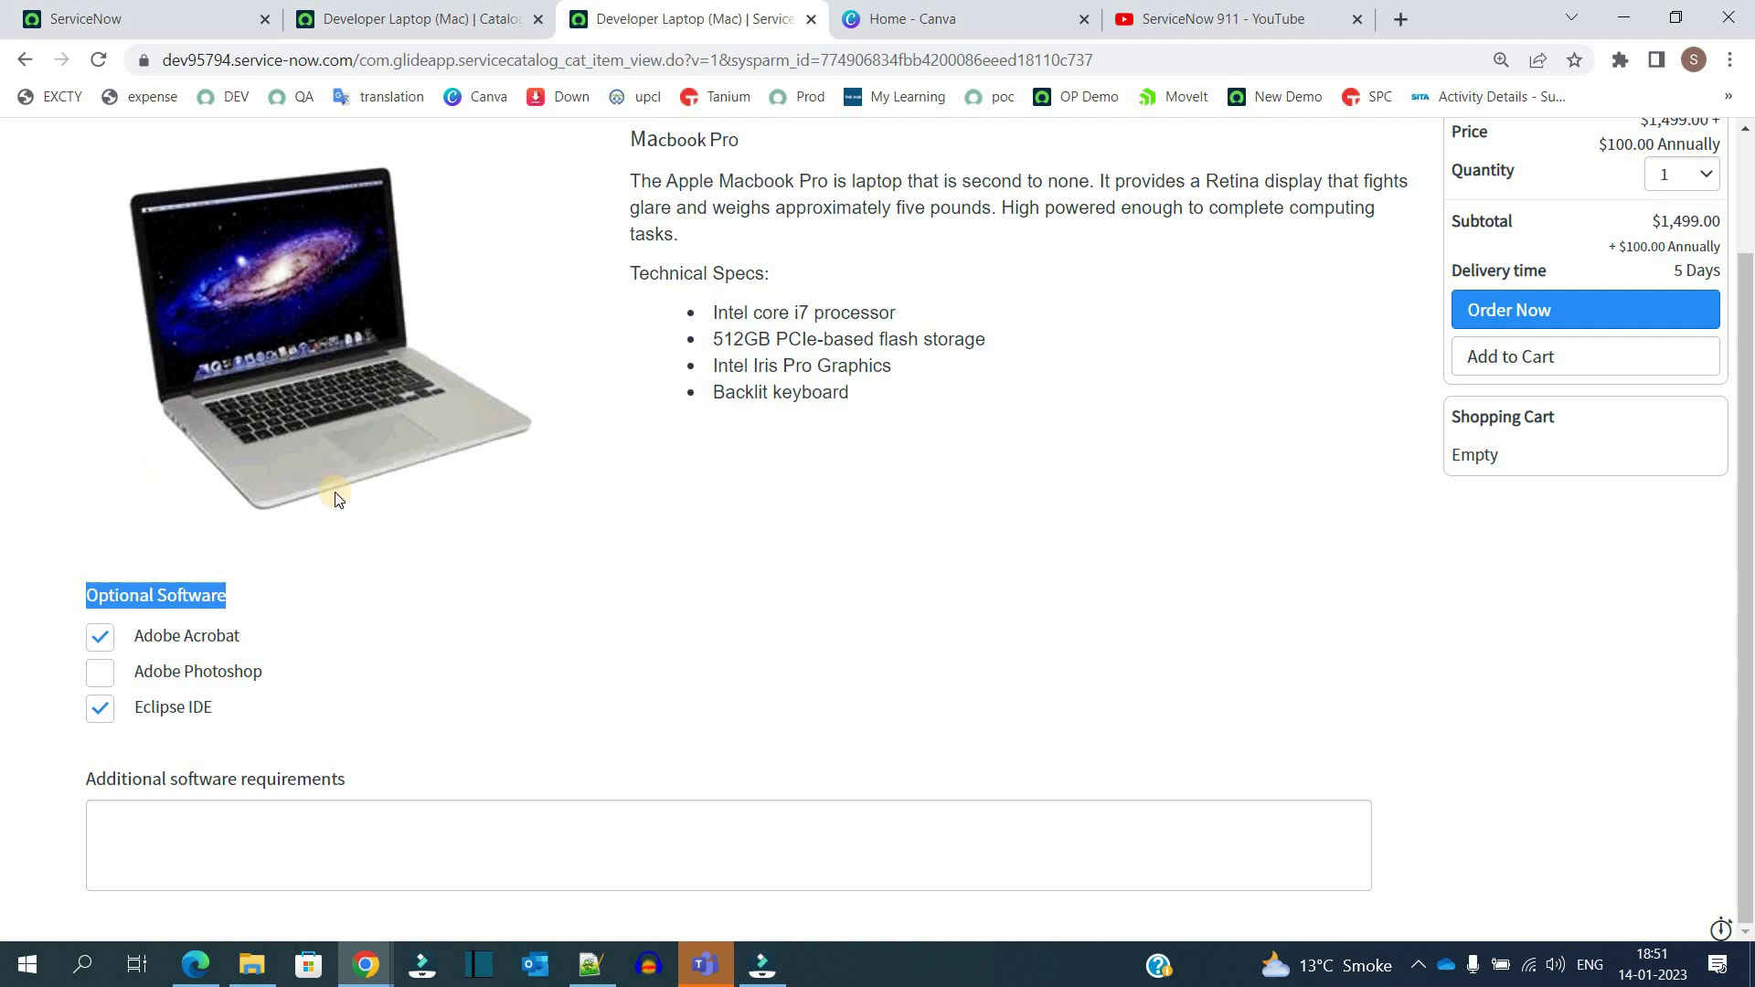
left_click(289, 815)
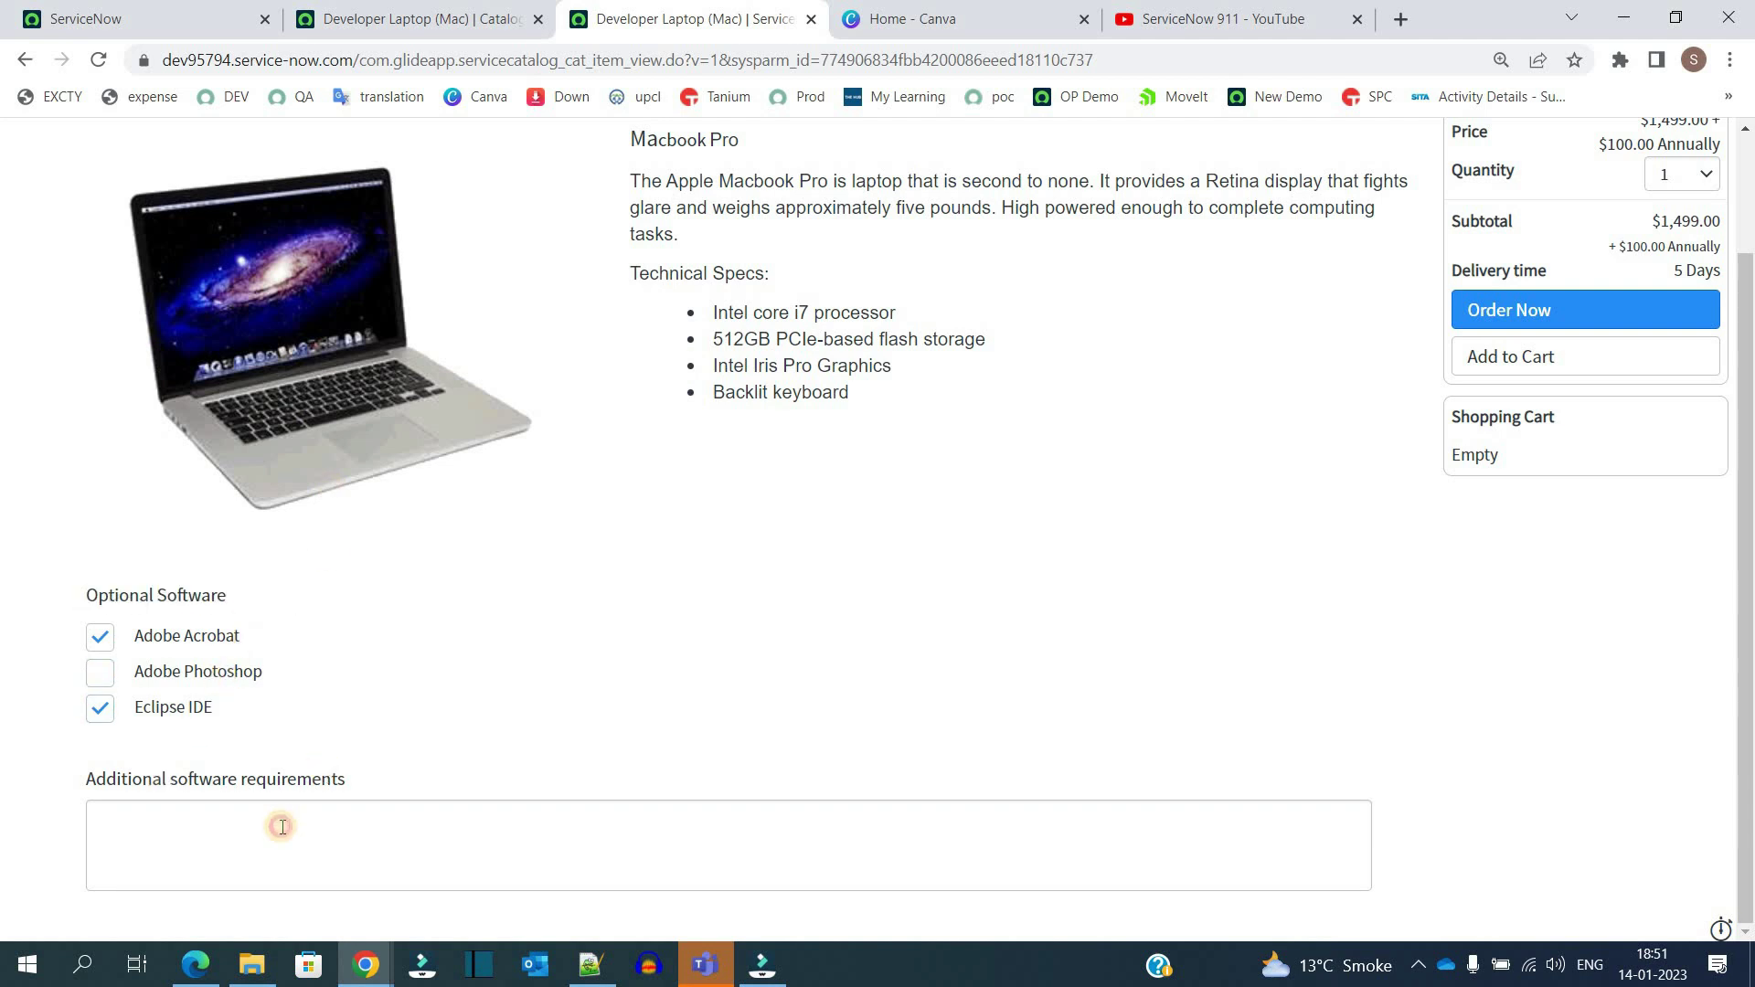
left_click(283, 826)
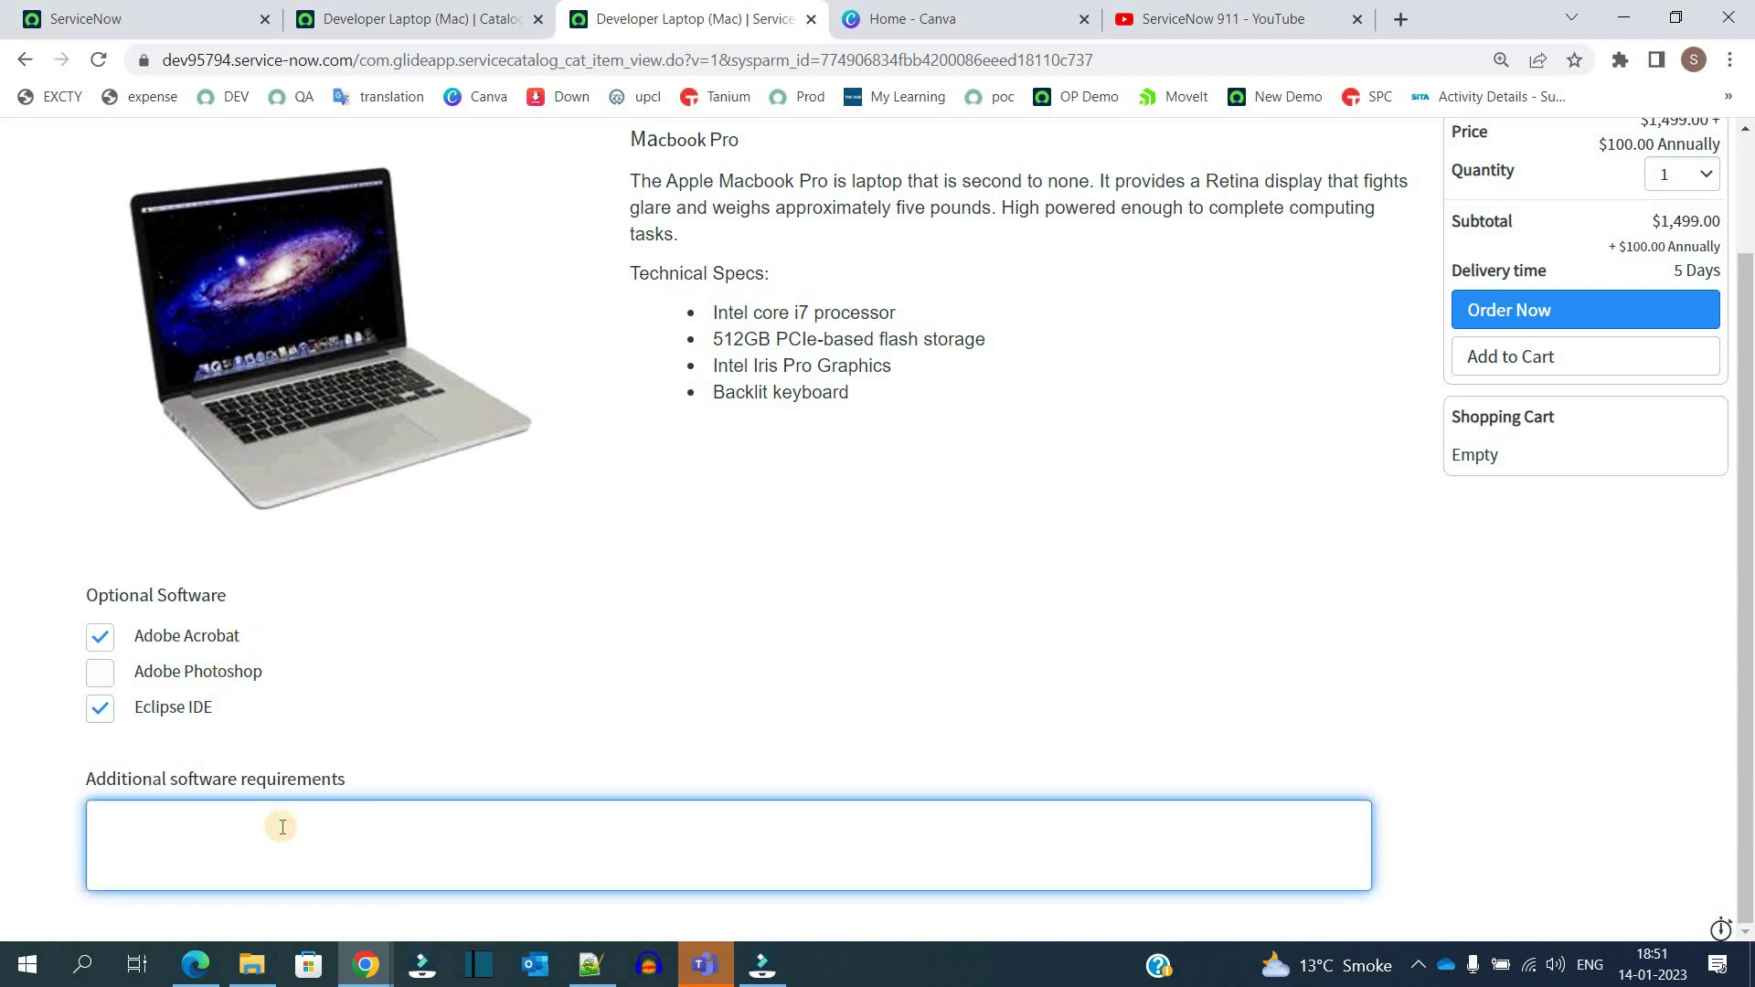
left_click(501, 666)
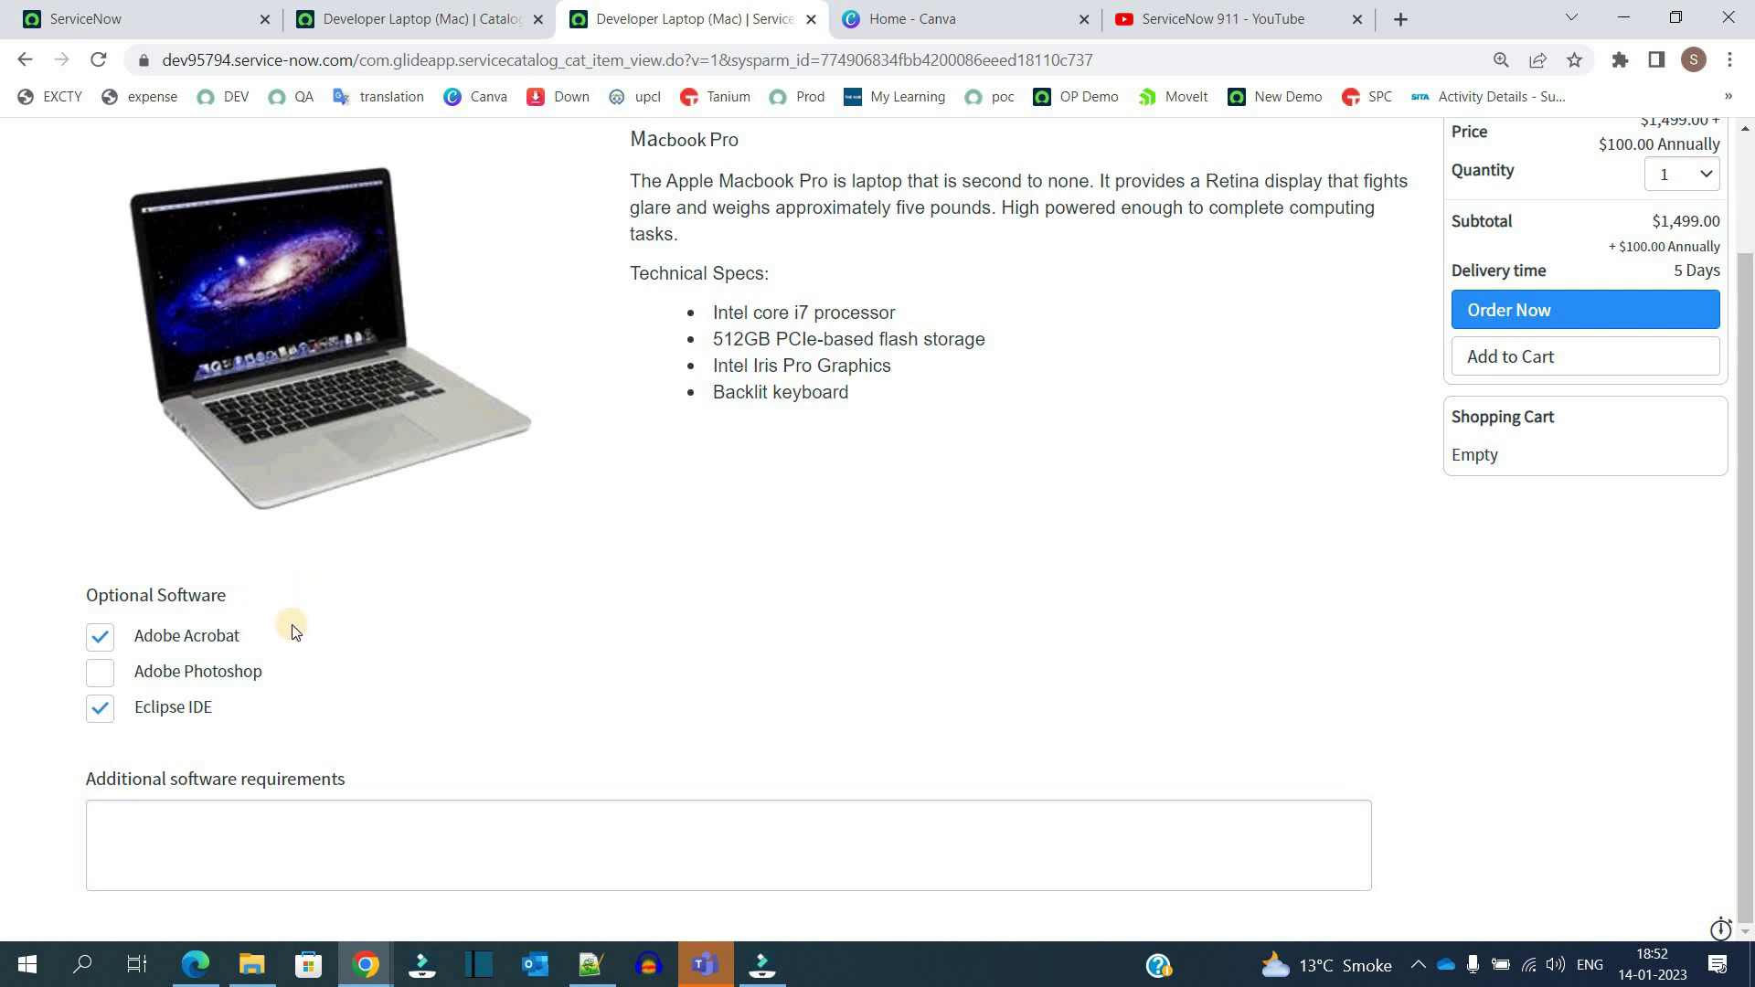
Step: Inspect the acrobat variable row (CheckBox, Adobe Acrobat, order 100) and open it in a new tab
left_click(402, 20)
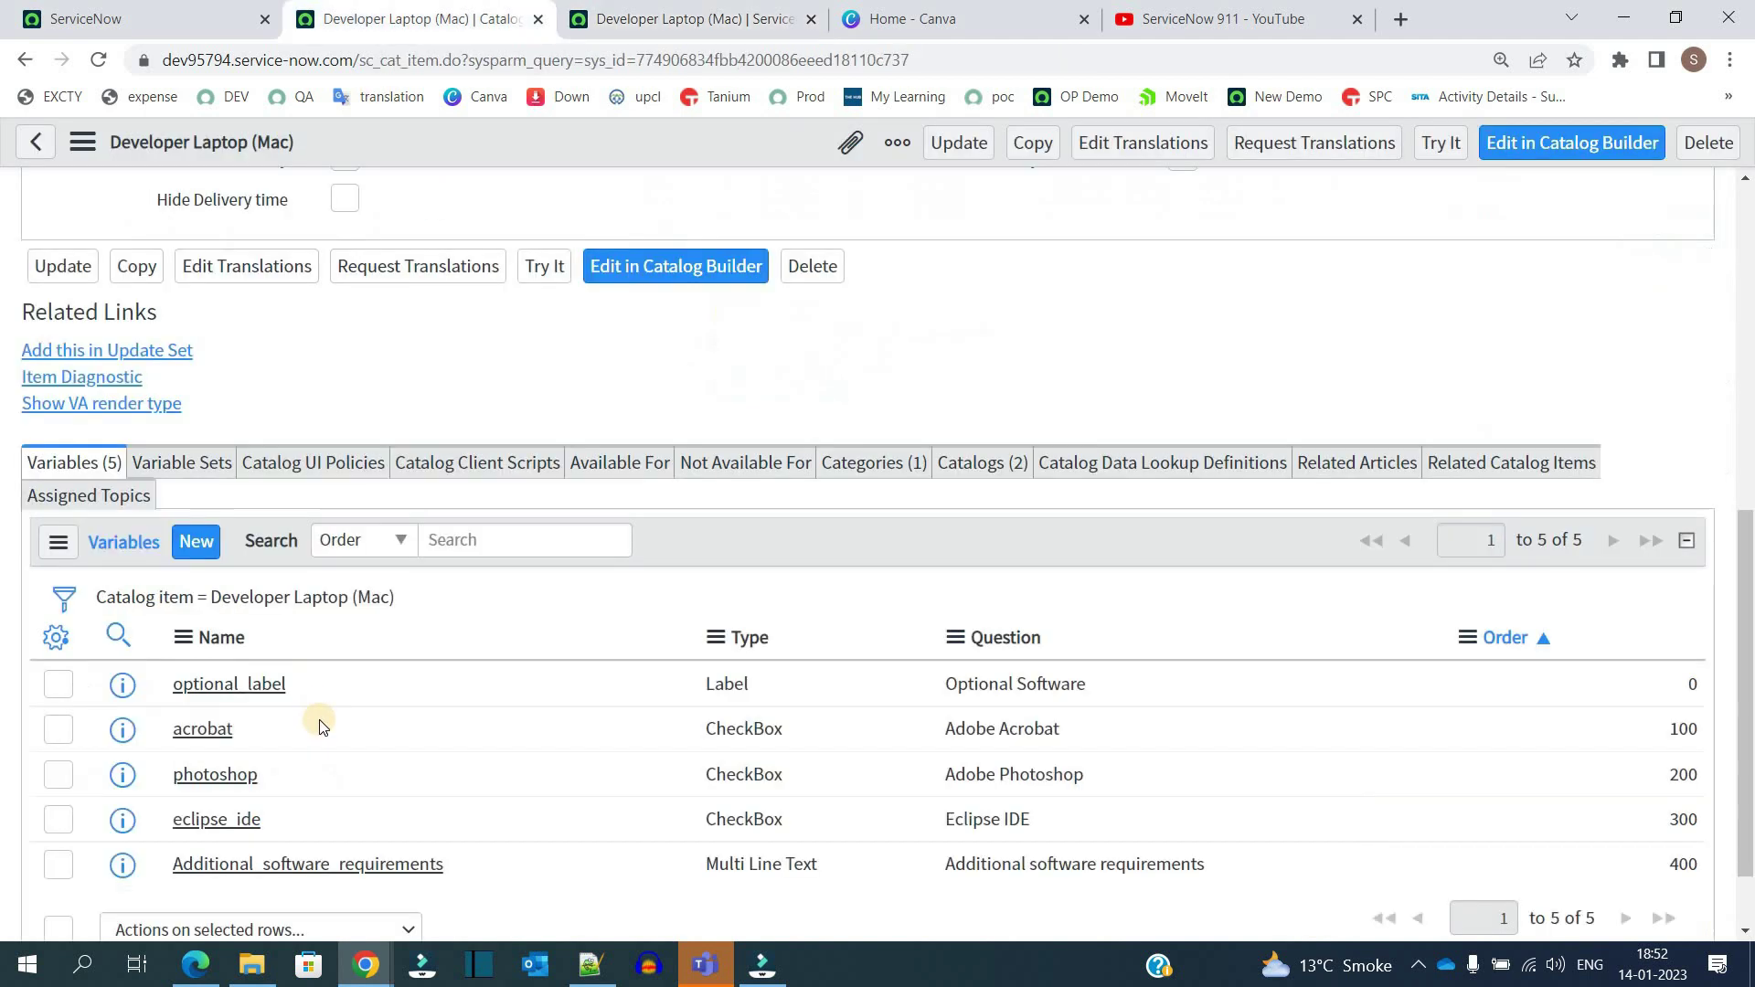
left_click(431, 727)
left_click(888, 726)
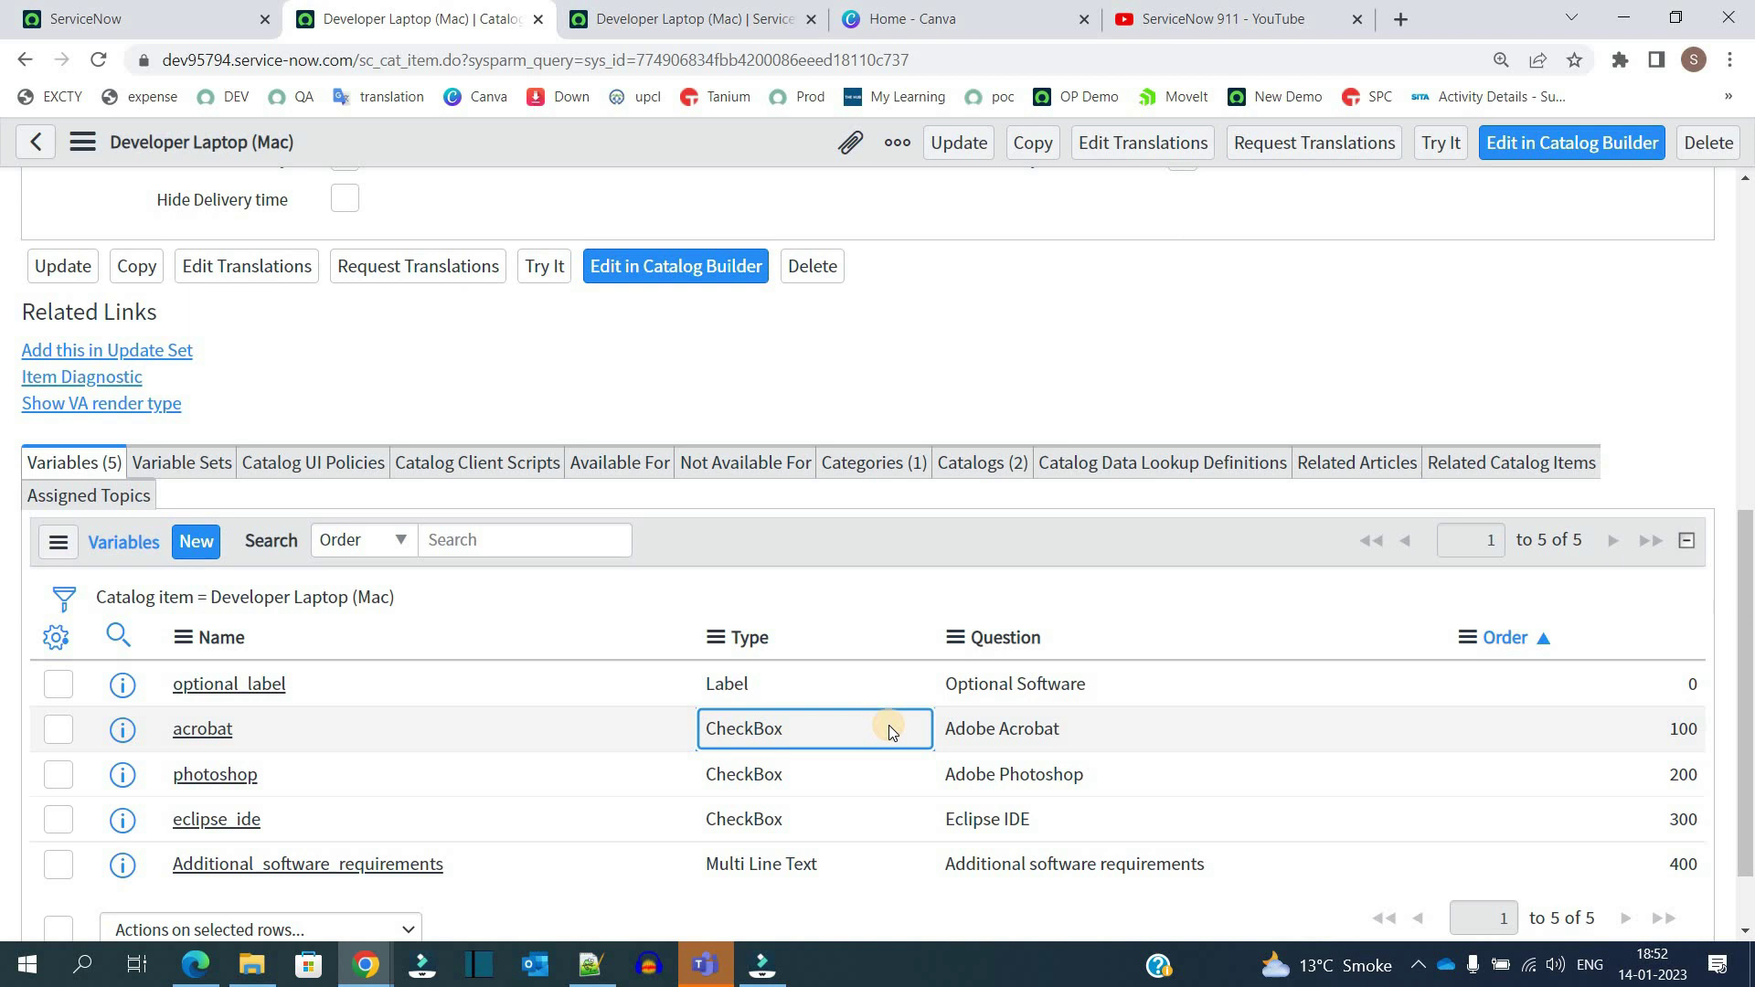
left_click(1063, 730)
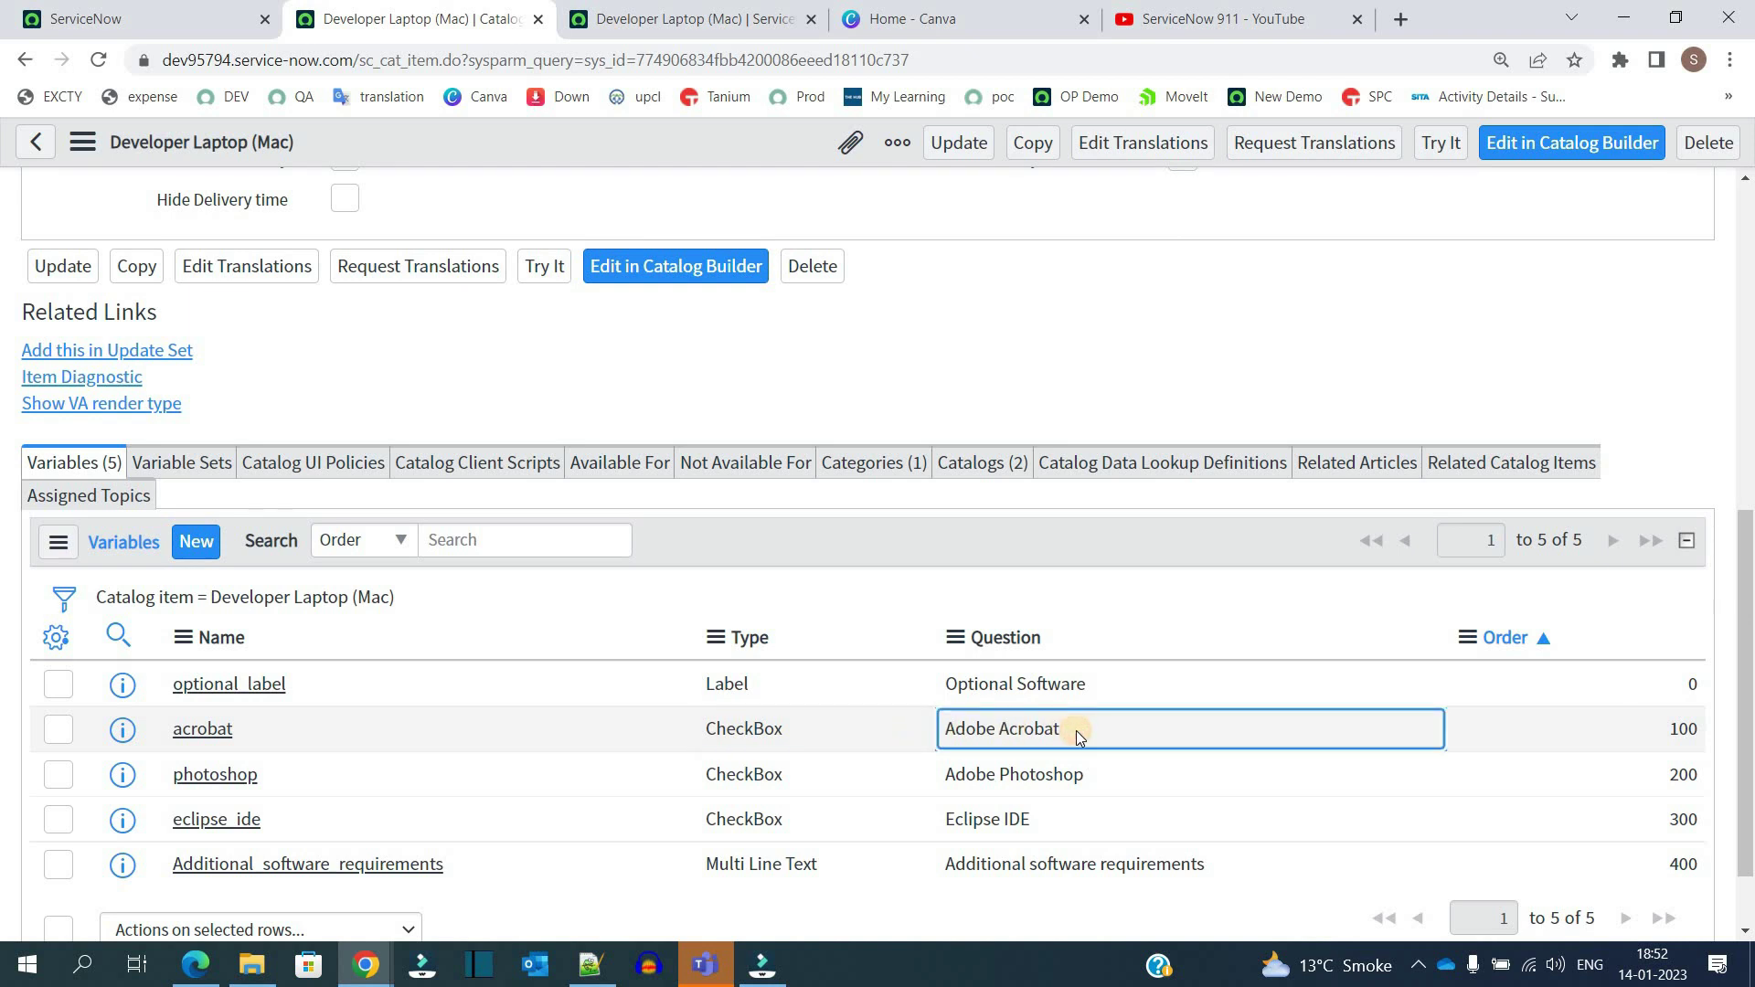
left_click(1063, 729)
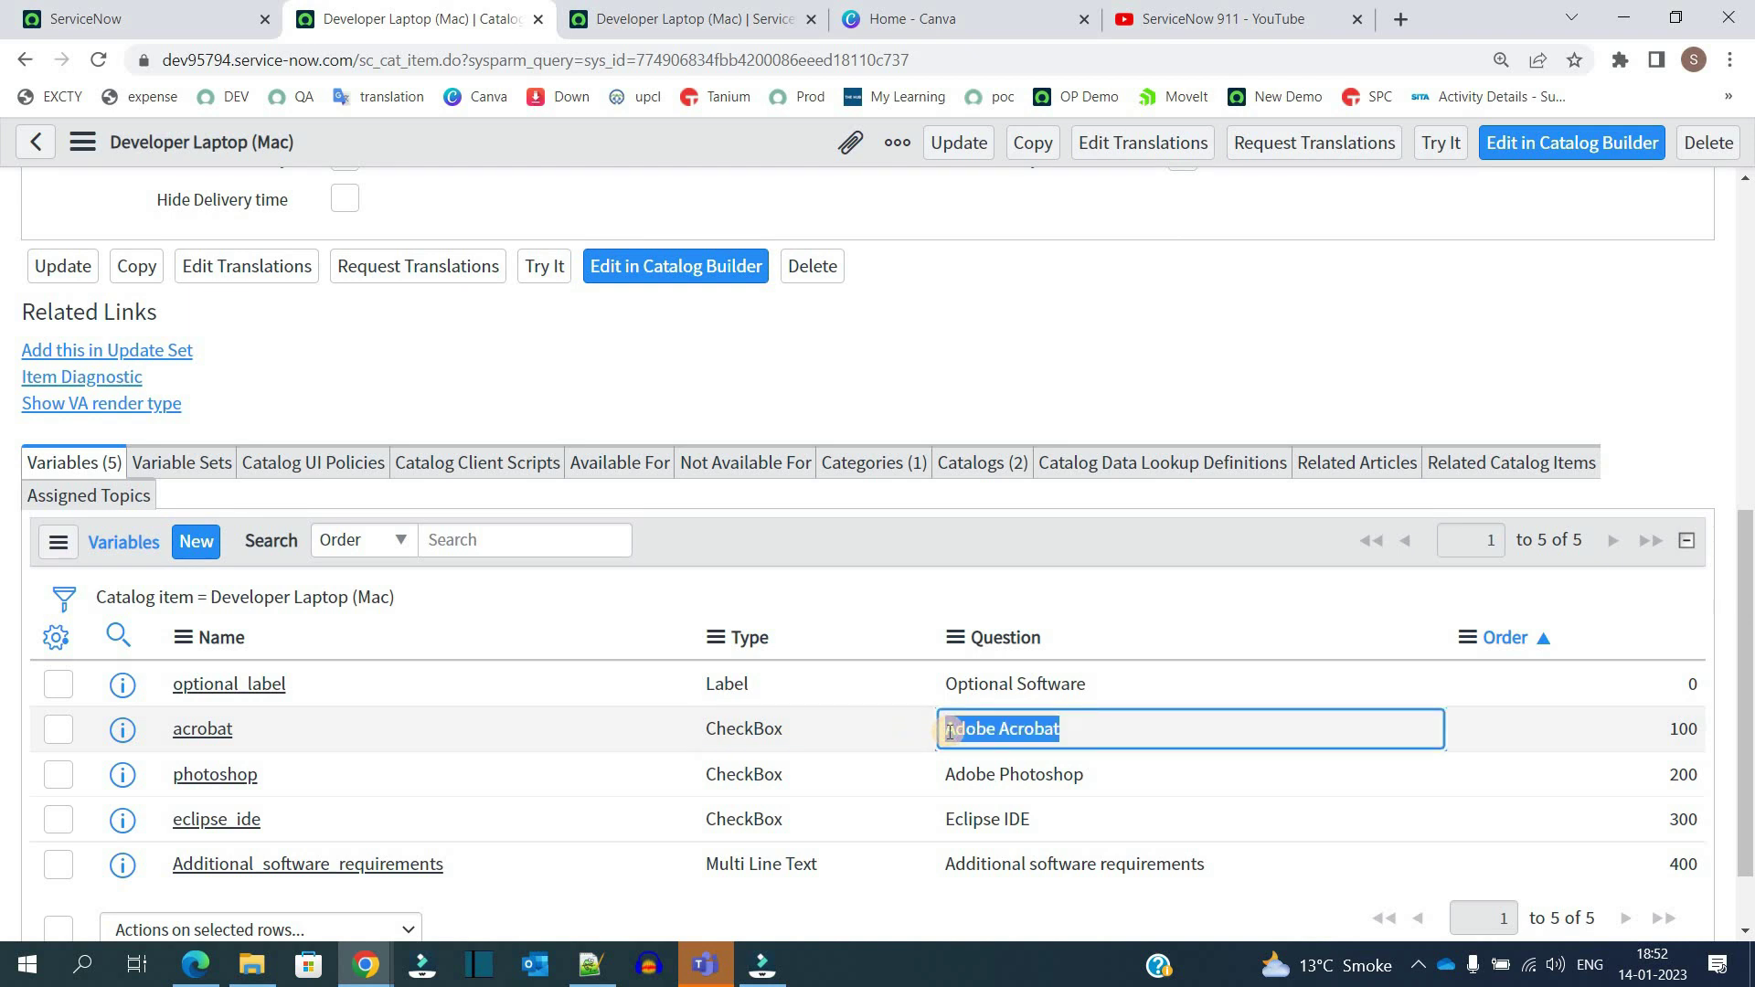
left_click(1616, 721)
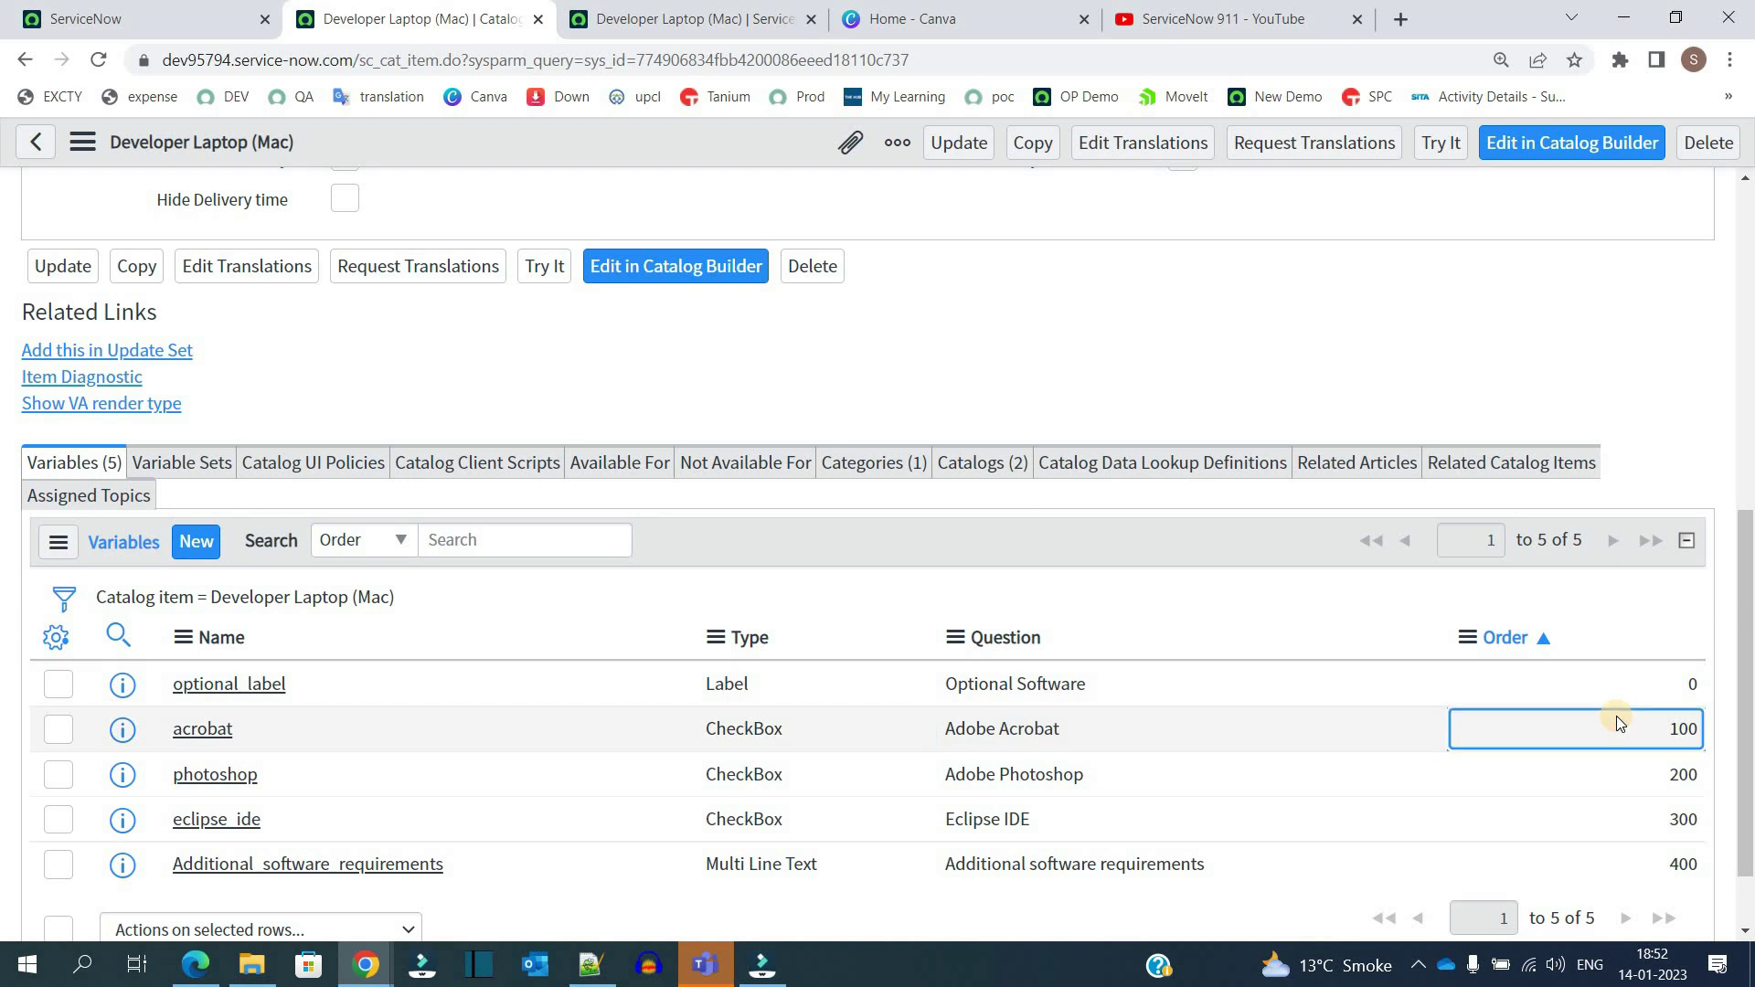
middle_click(122, 736)
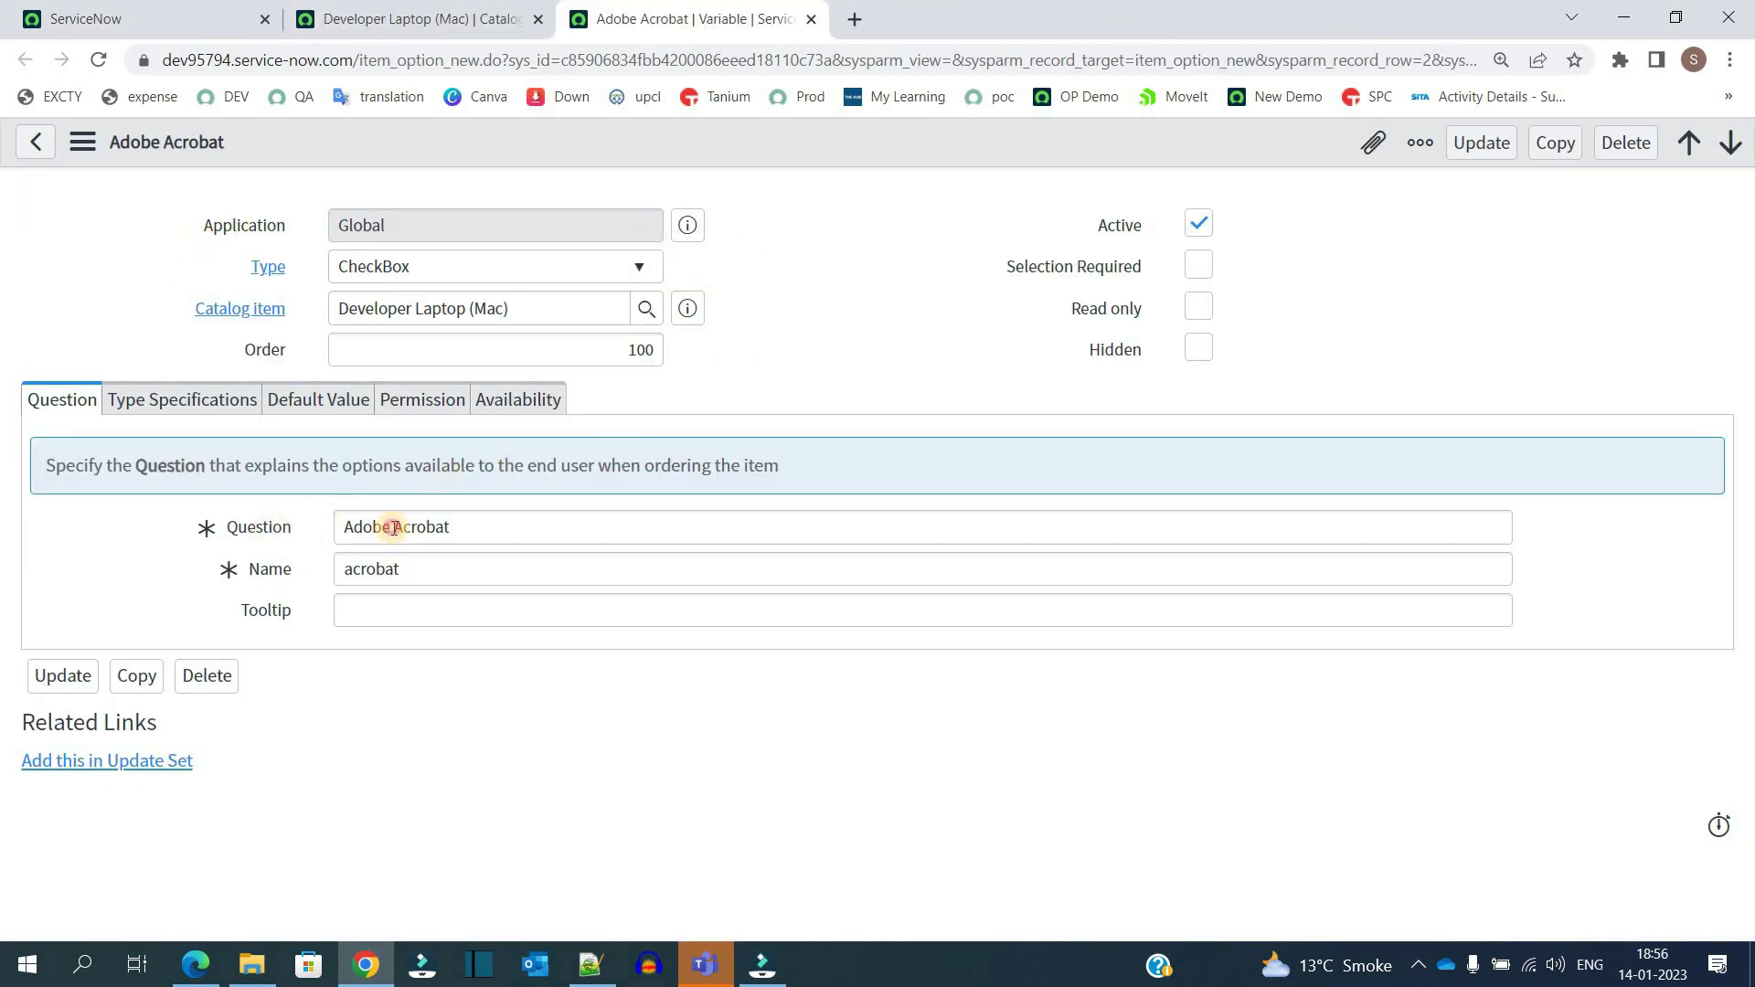
Step: Review the variable's question Adobe Acrobat and its name acrobat
left_click(393, 526)
key("ctrl+a")
double_click(401, 571)
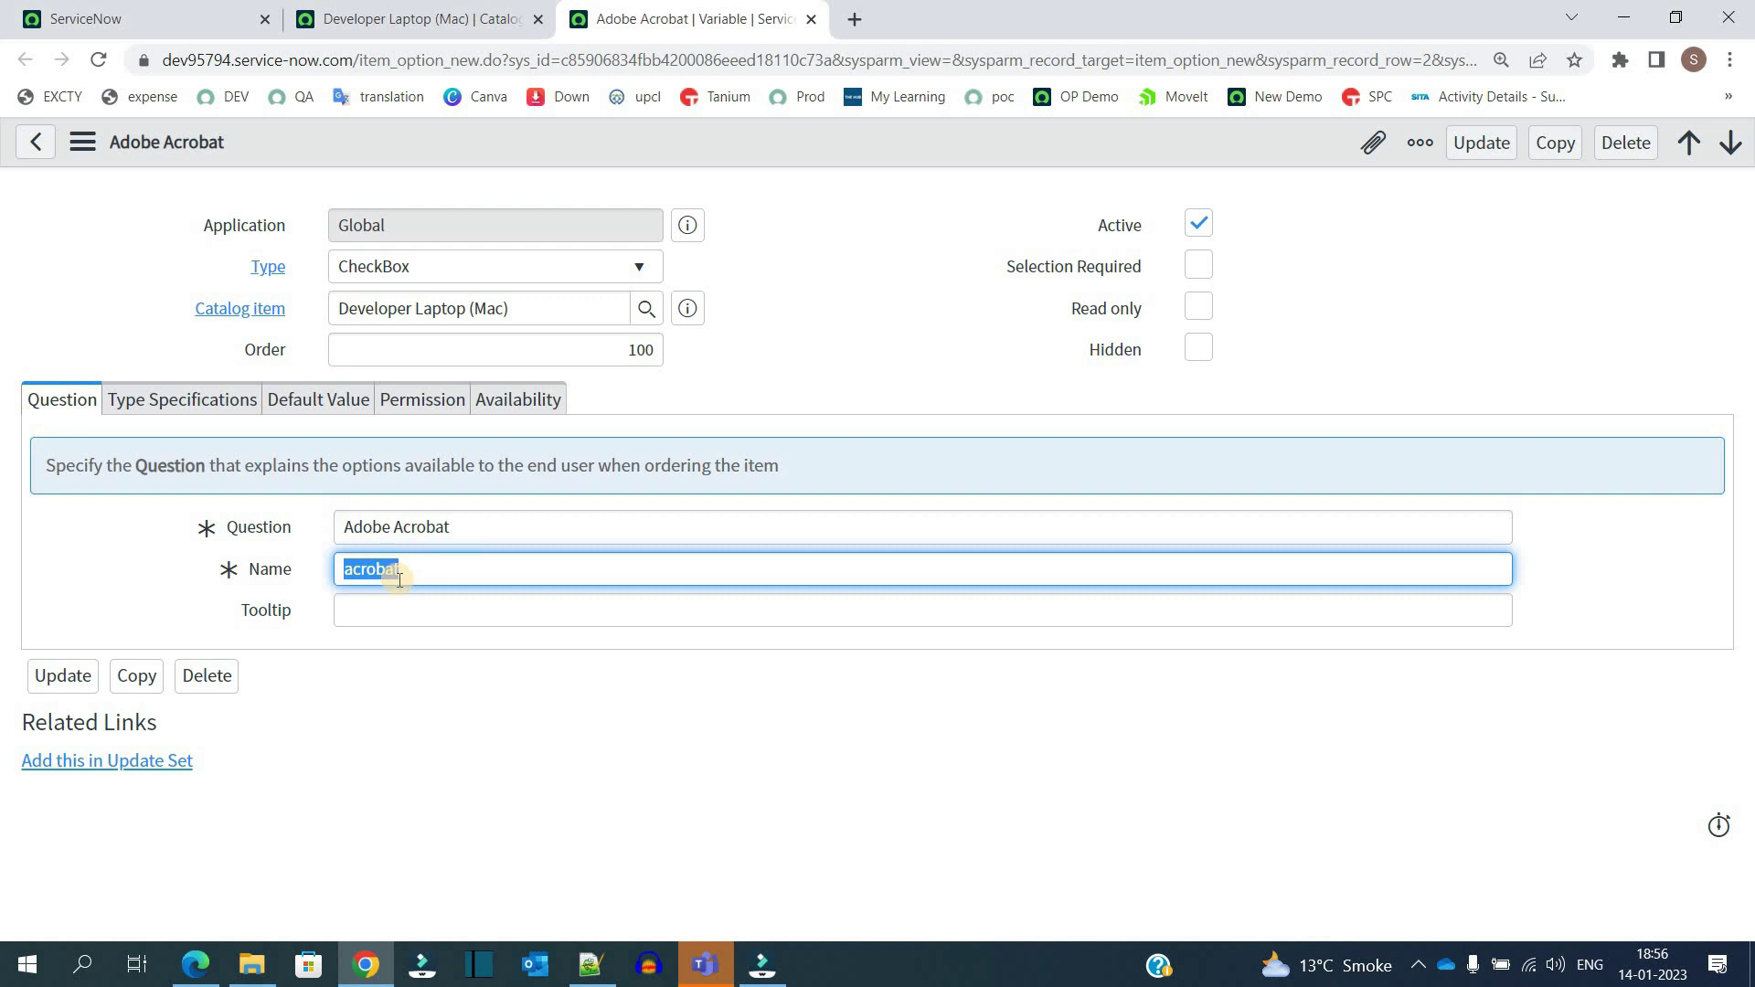
left_click(1093, 297)
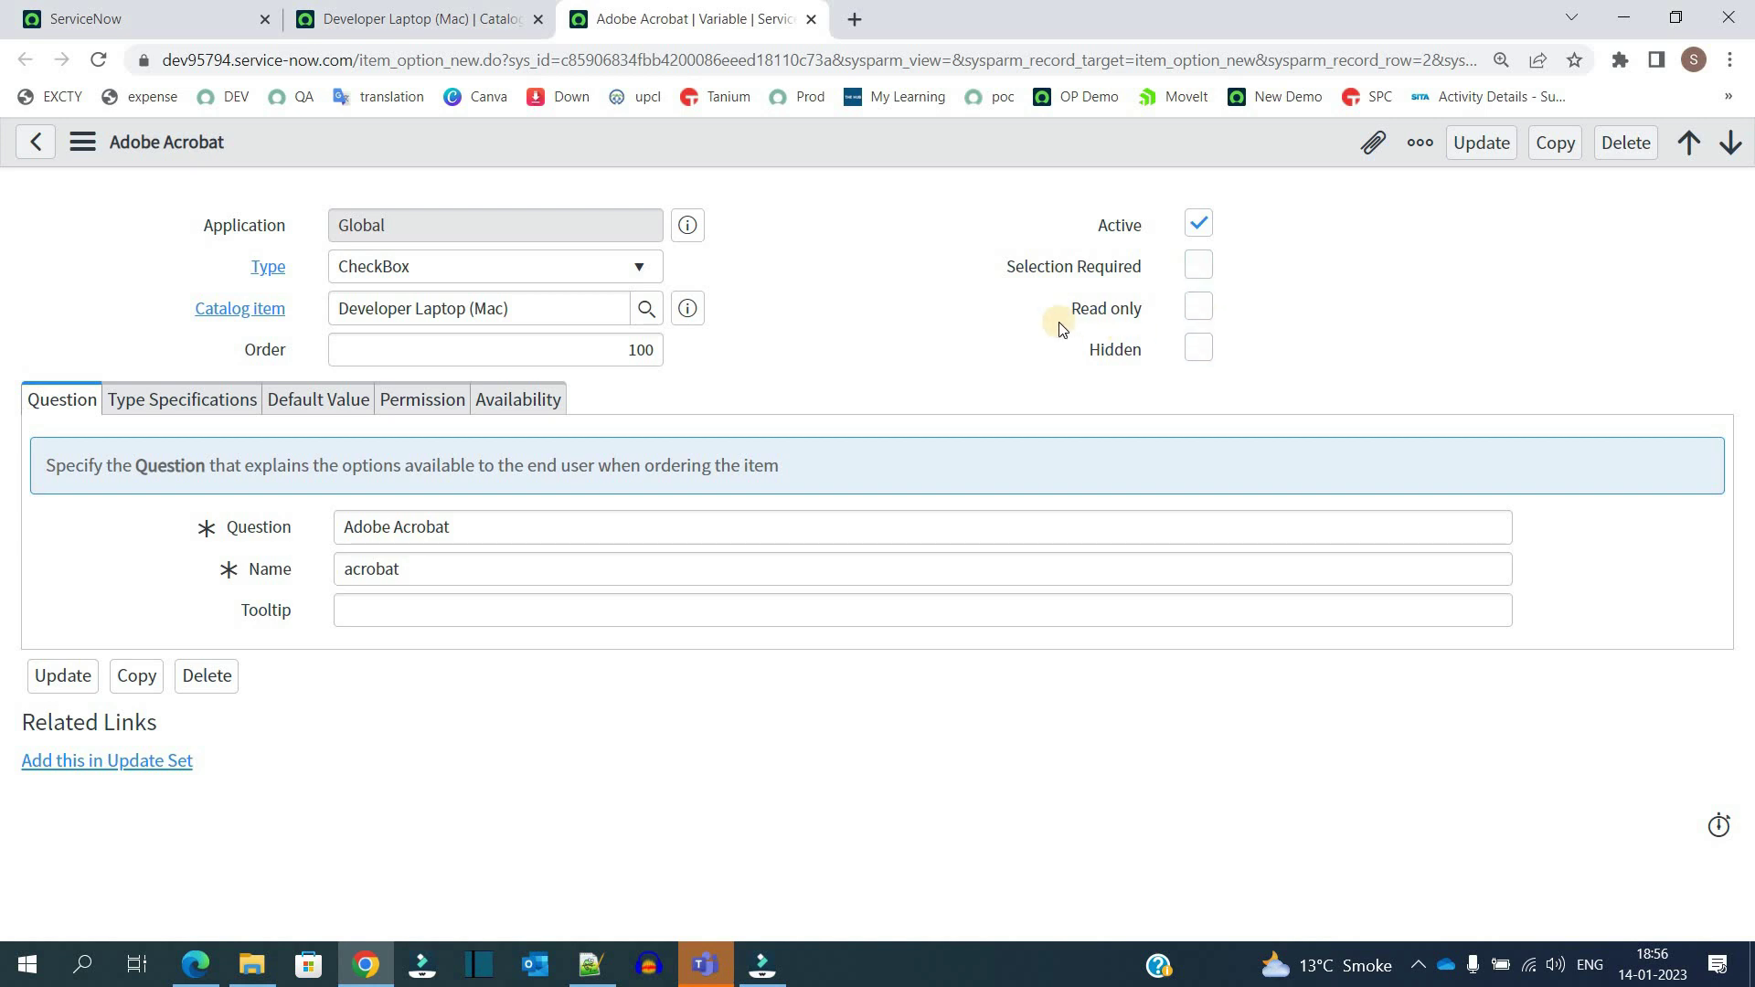
Step: Check the Type Specifications, Default Value, Permission and Availability sections, then close the variable's tab
left_click(187, 399)
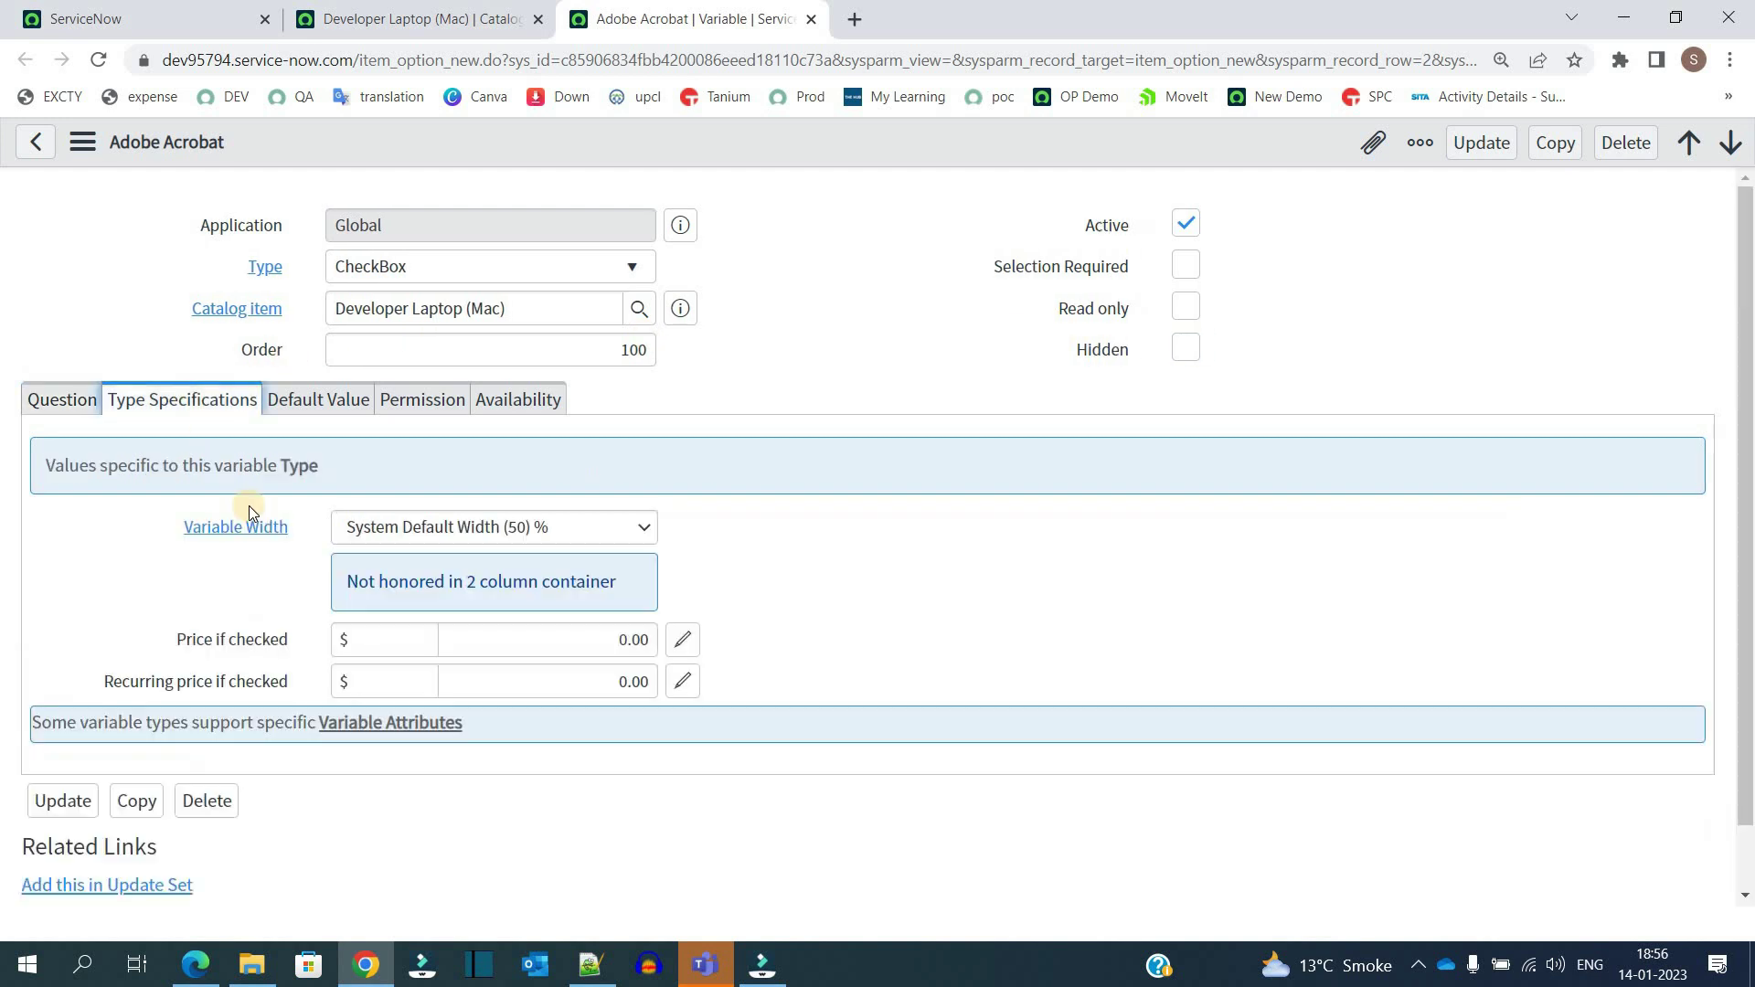
left_click(322, 398)
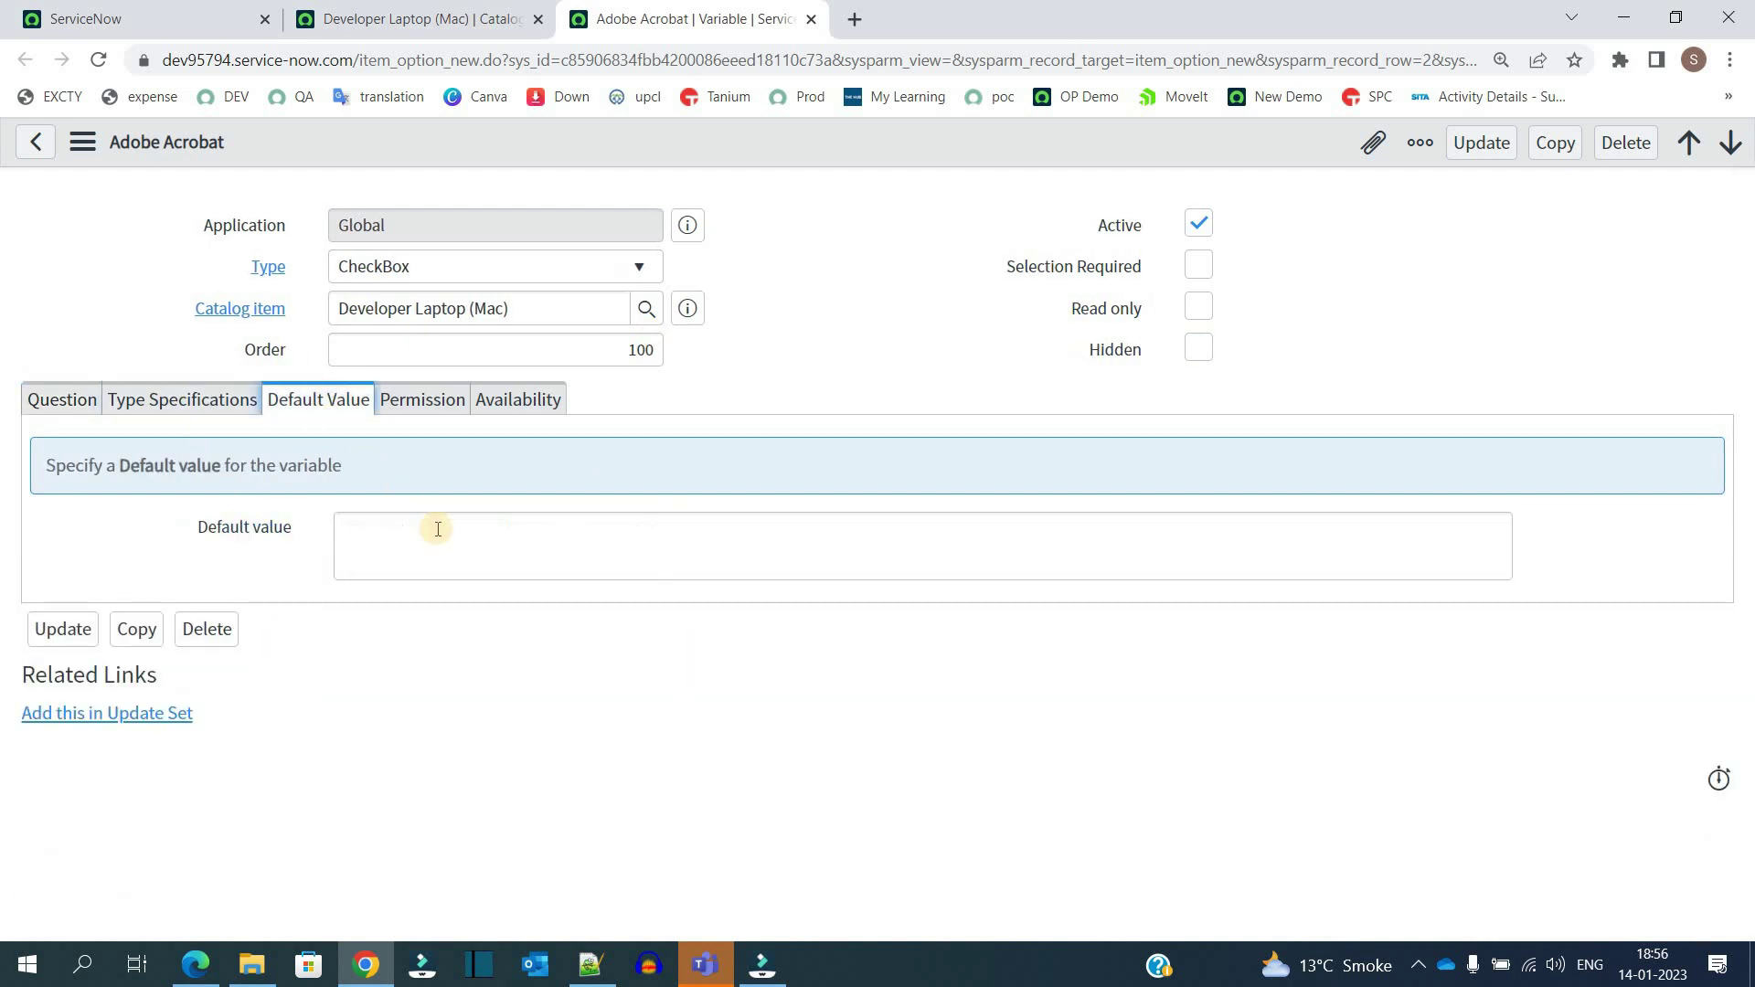
left_click(437, 529)
left_click(413, 402)
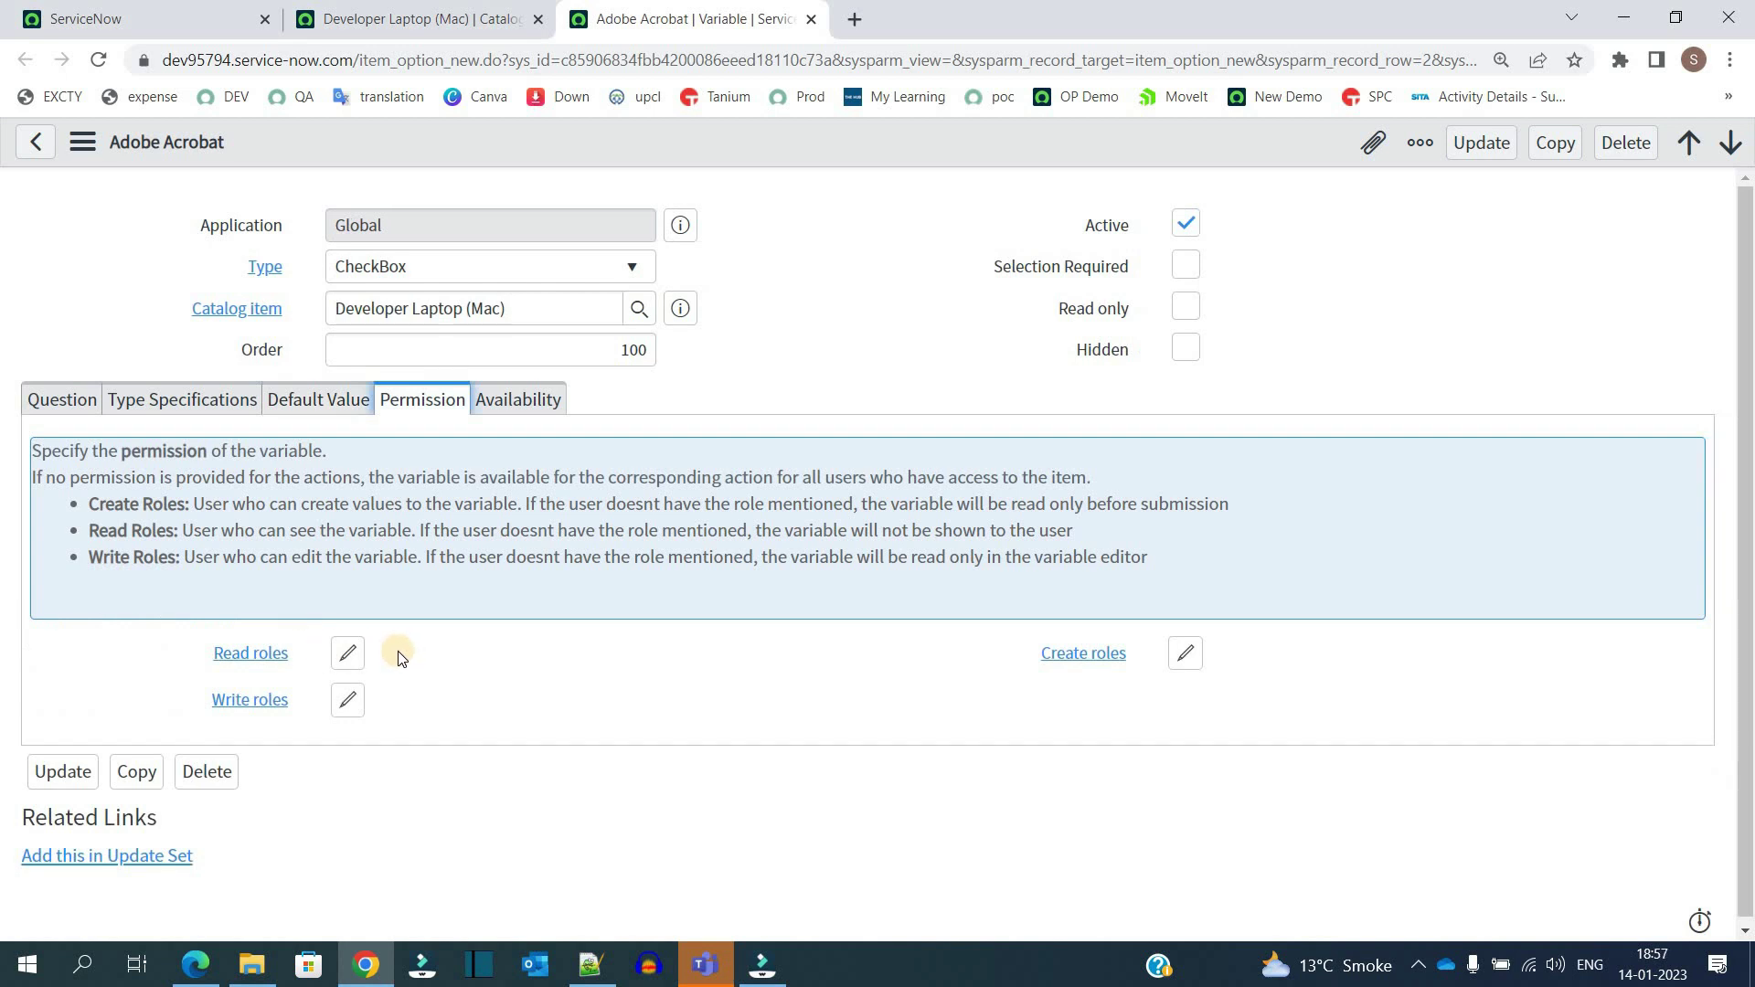
left_click(502, 402)
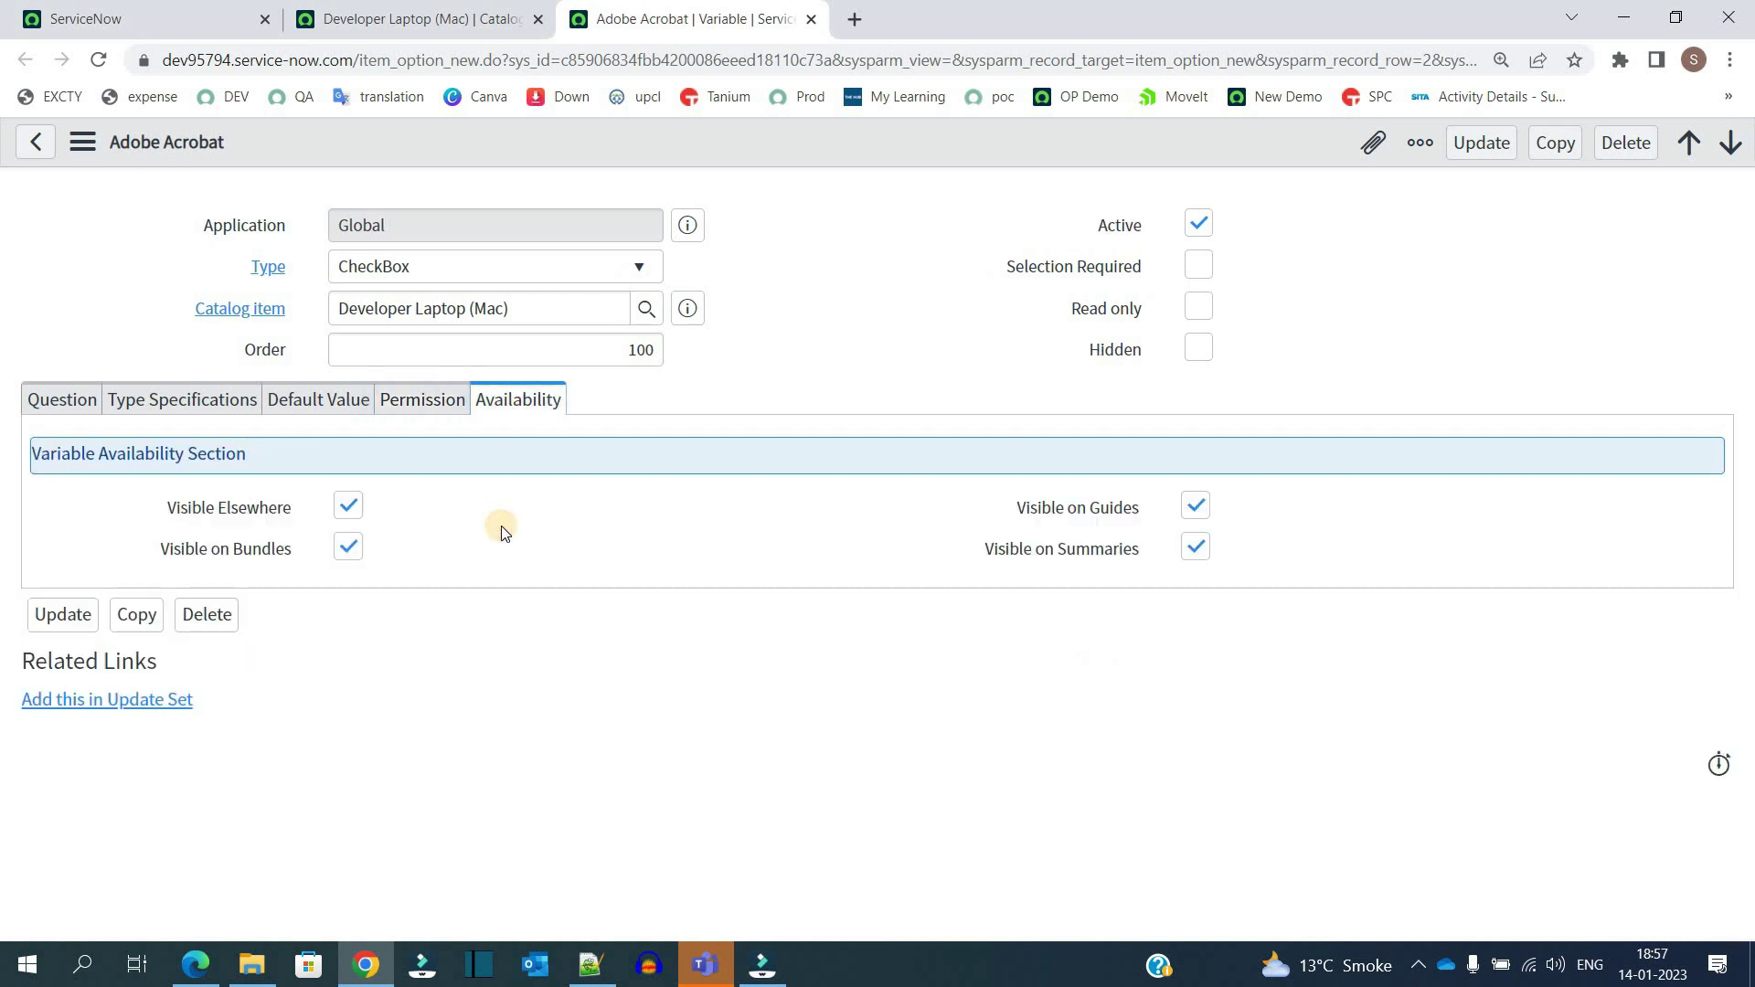
key("ctrl+w")
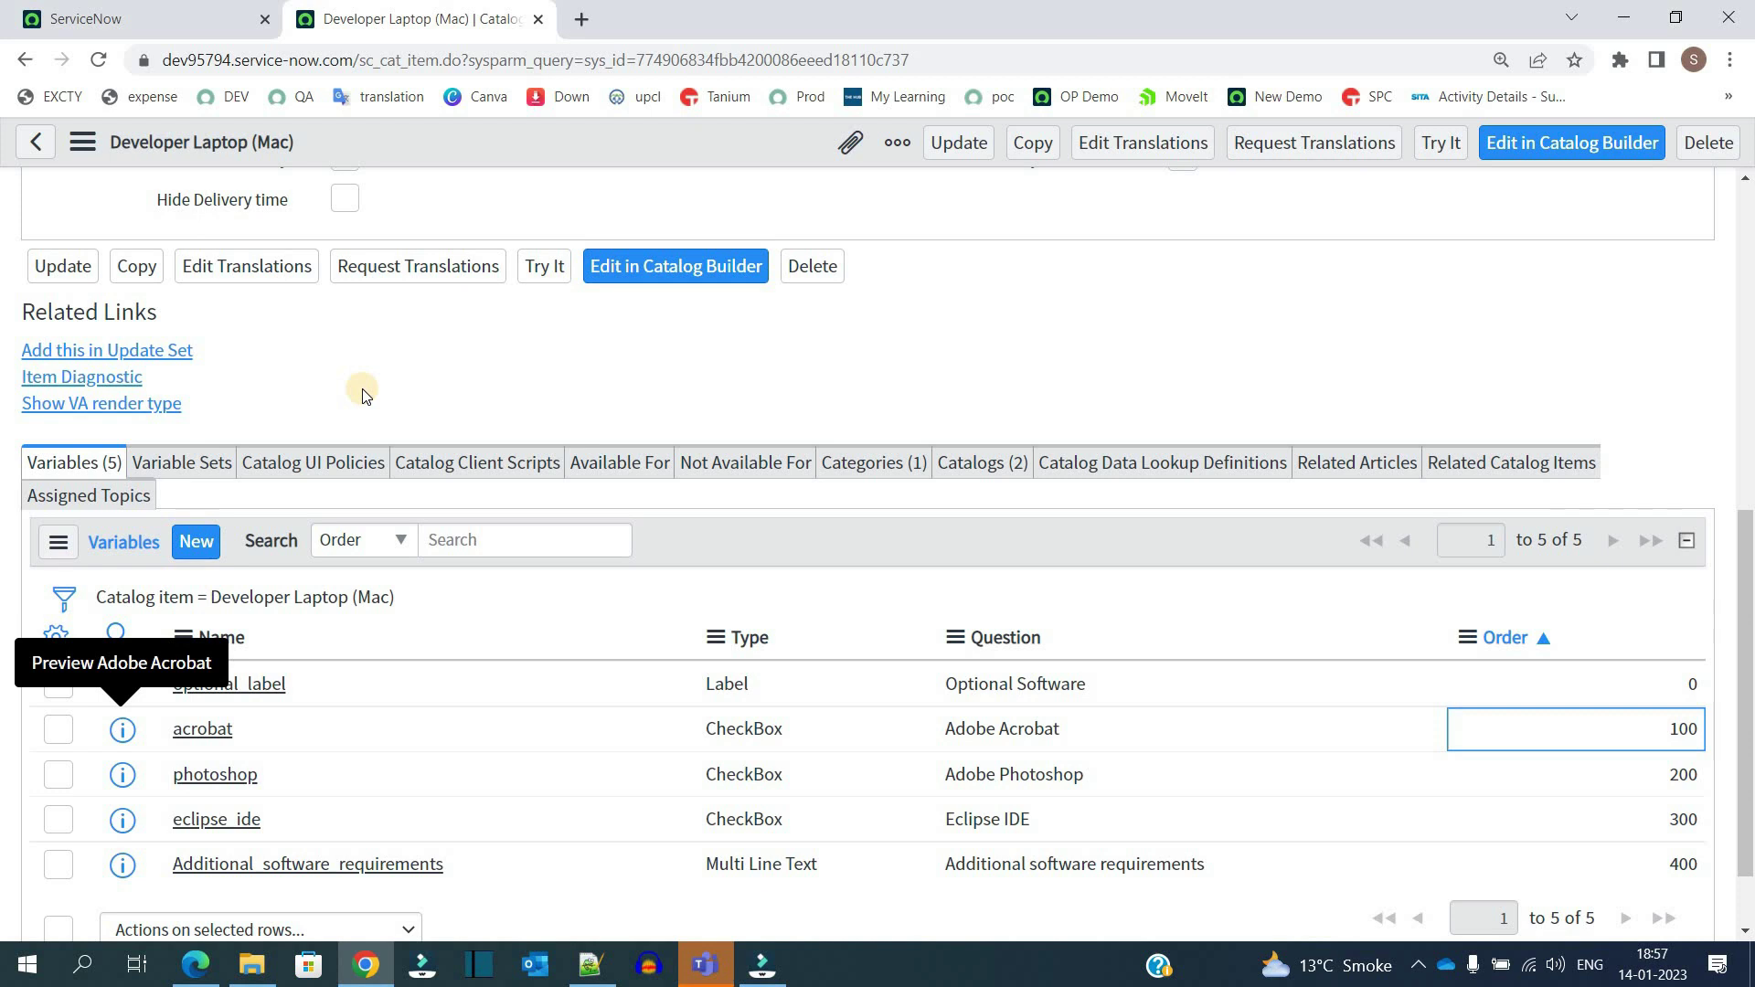
Step: Review the Variable Sets, Catalog UI Policies, Catalog Client Scripts and empty Not Available For related lists
left_click(178, 463)
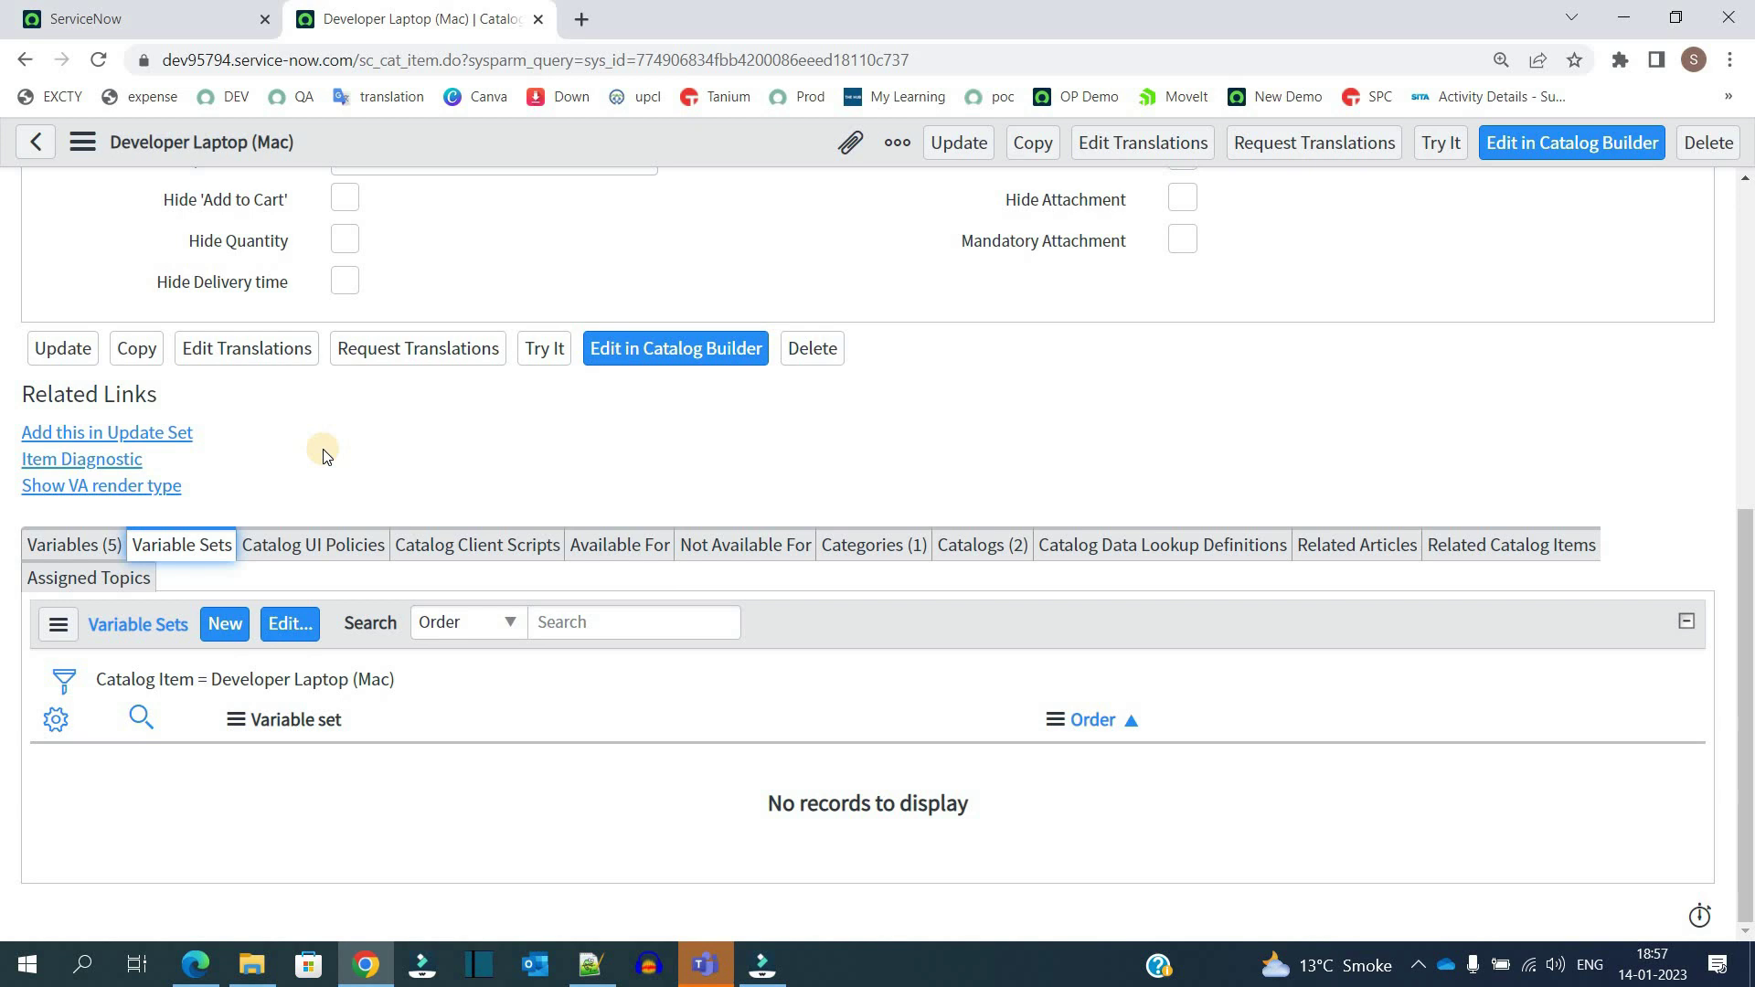
left_click(320, 545)
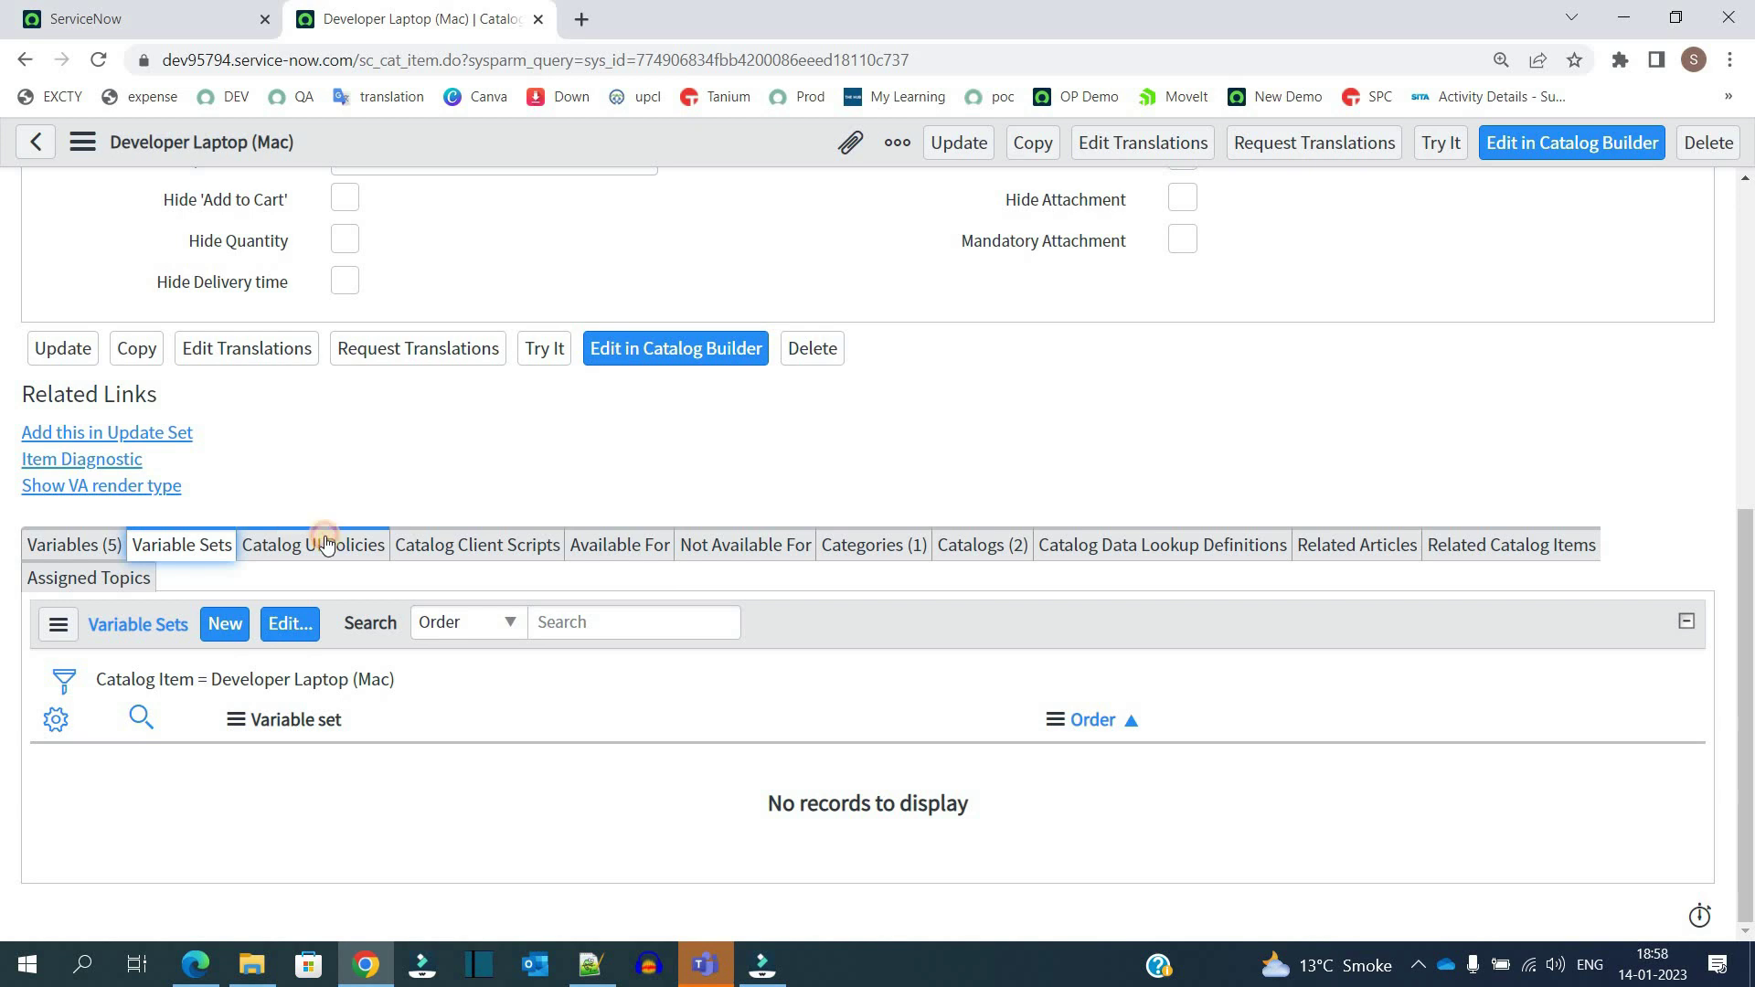
left_click(439, 546)
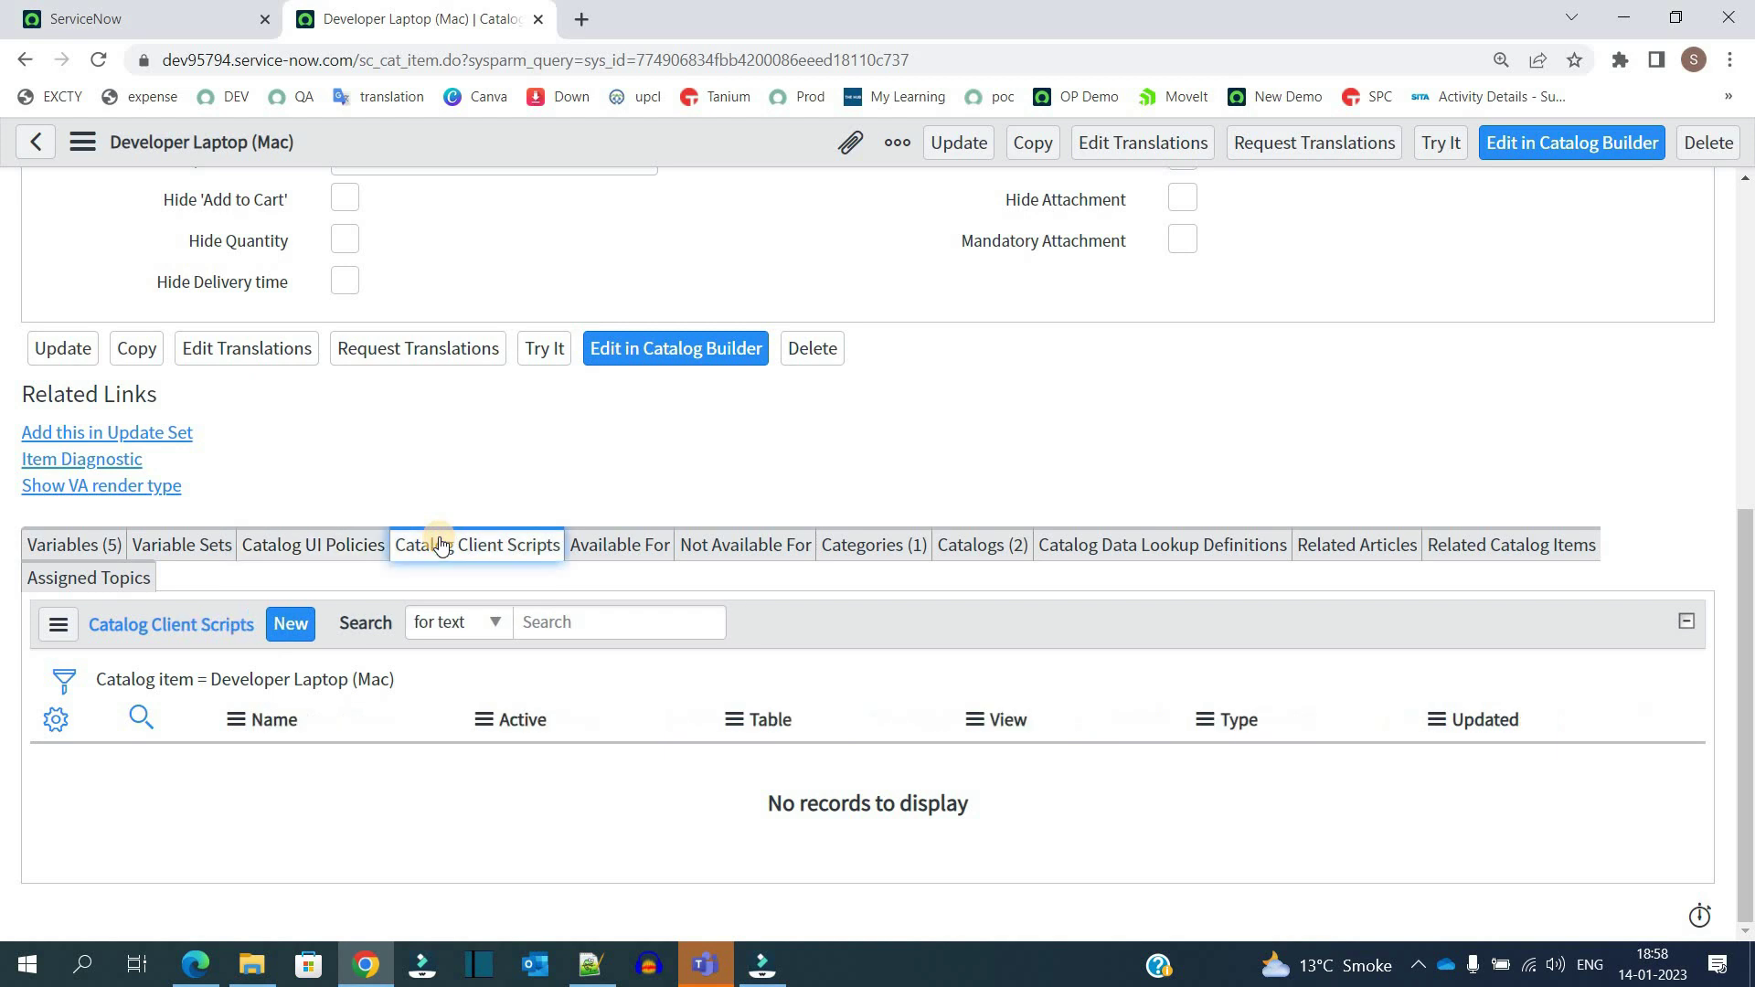
left_click(320, 548)
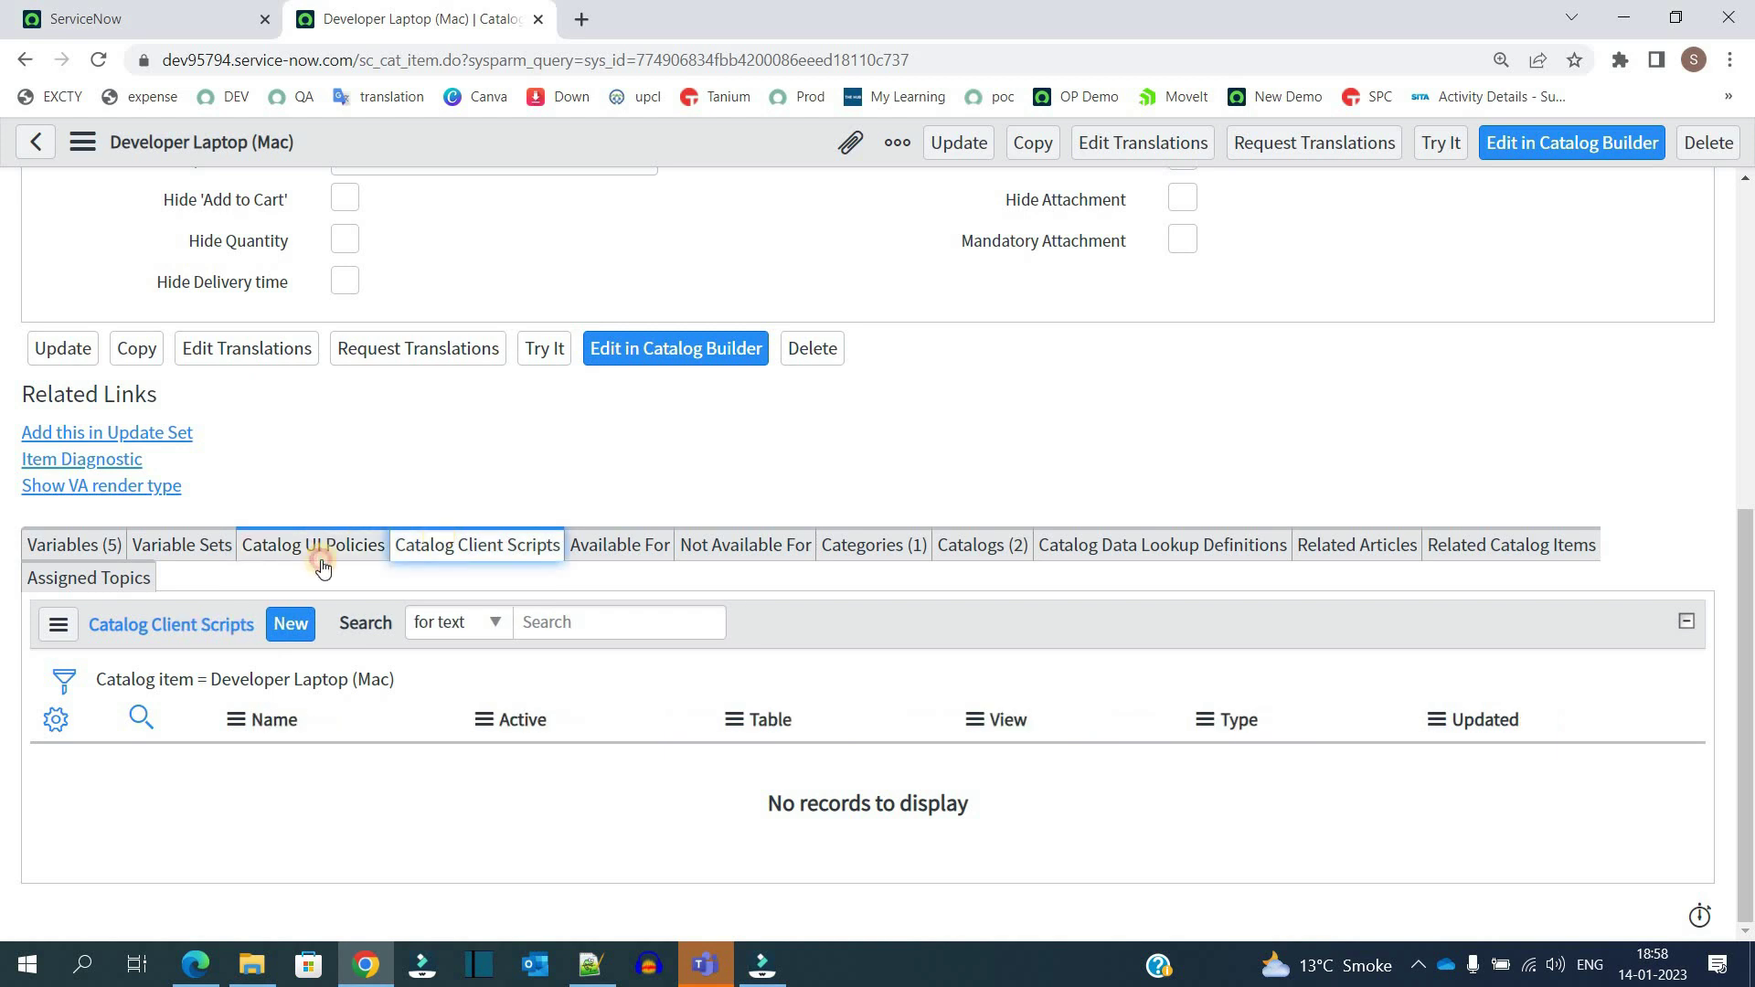
left_click(457, 557)
left_click(725, 547)
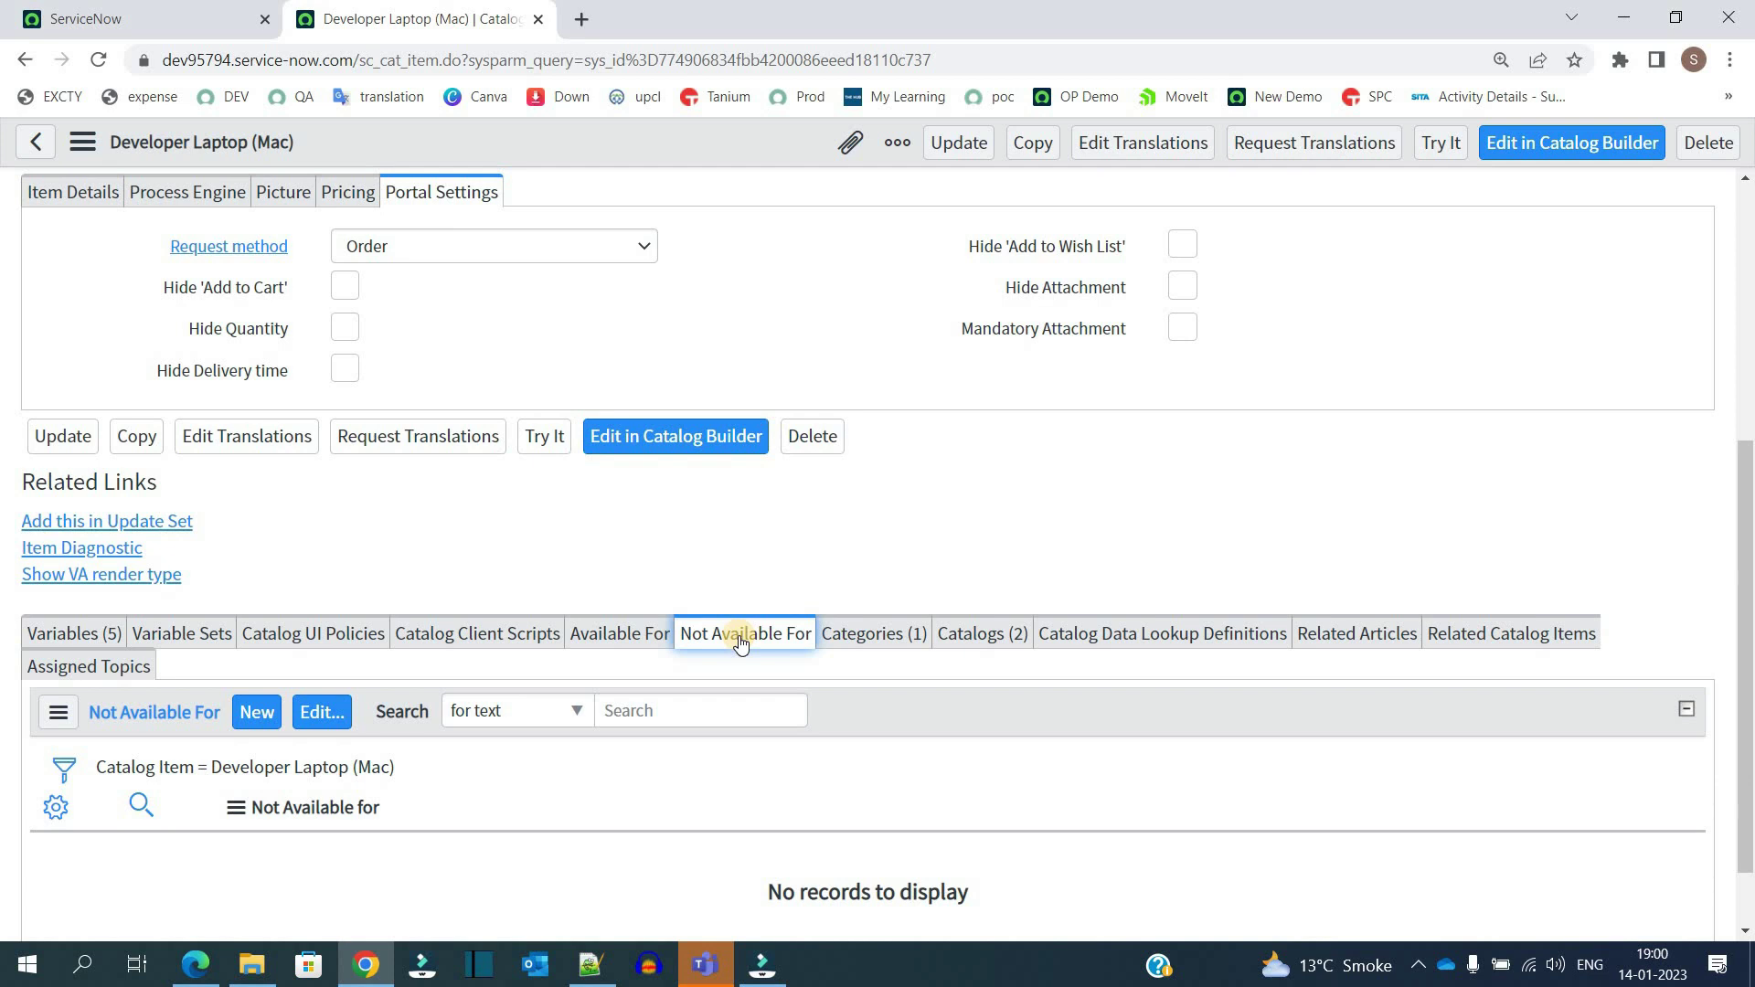
left_click(260, 713)
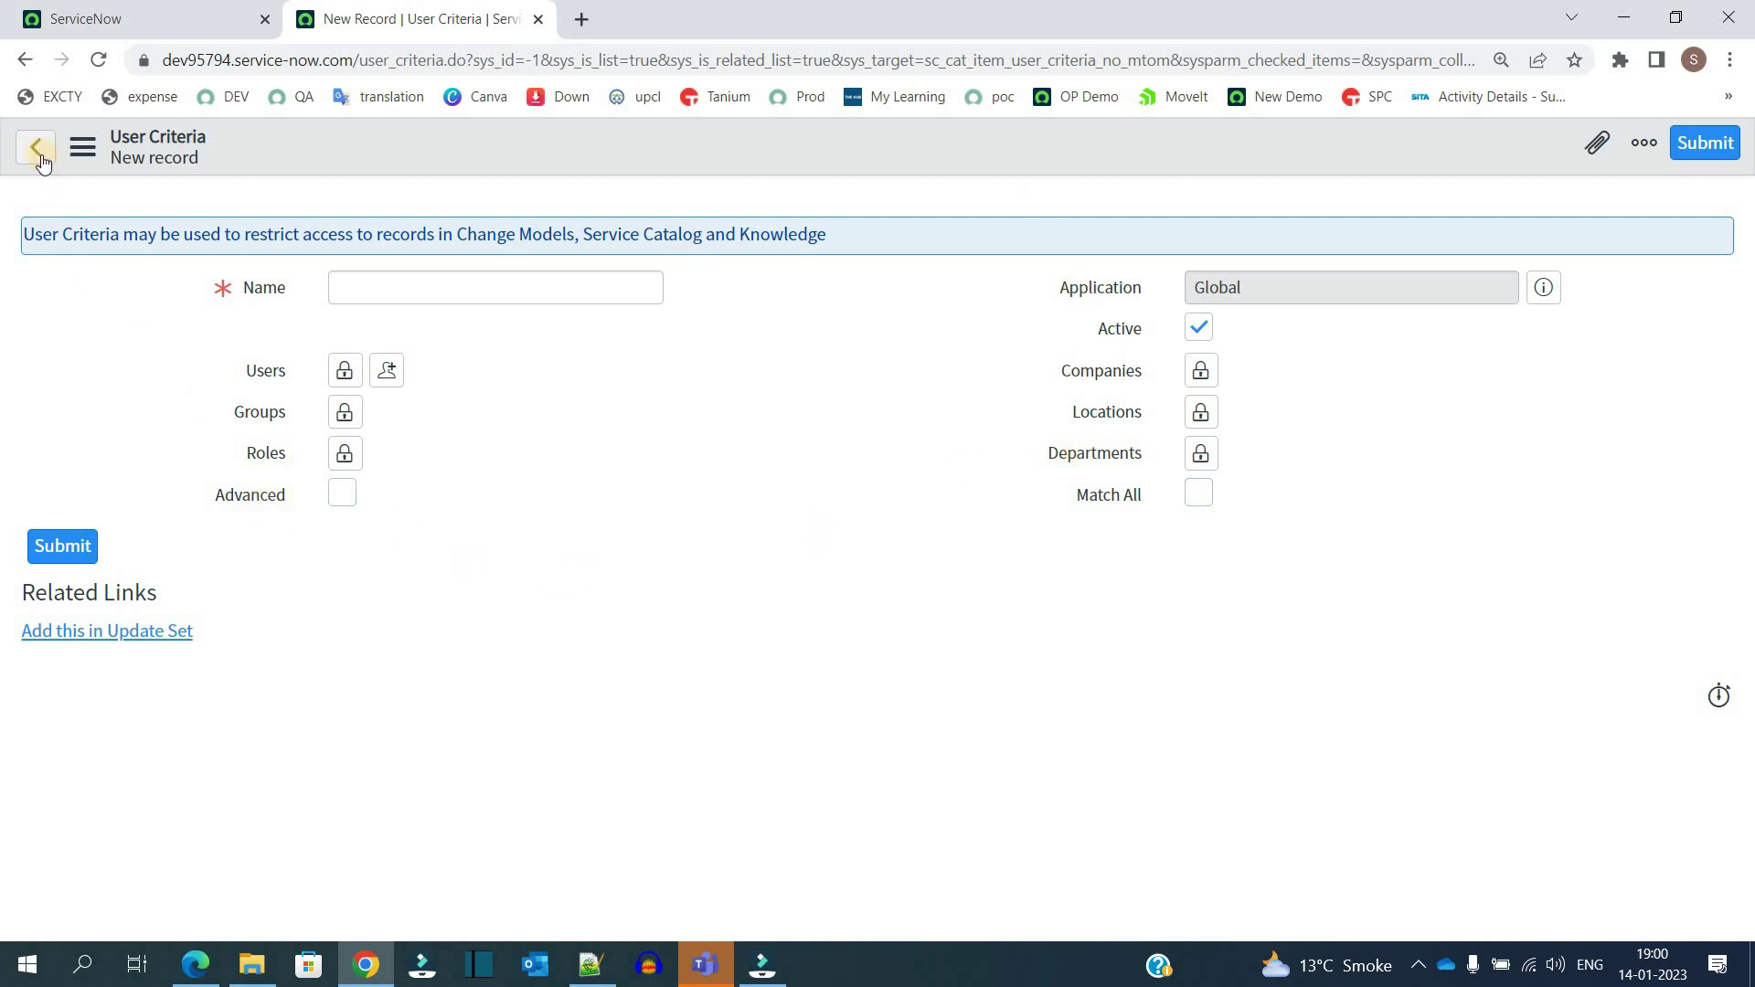
left_click(24, 59)
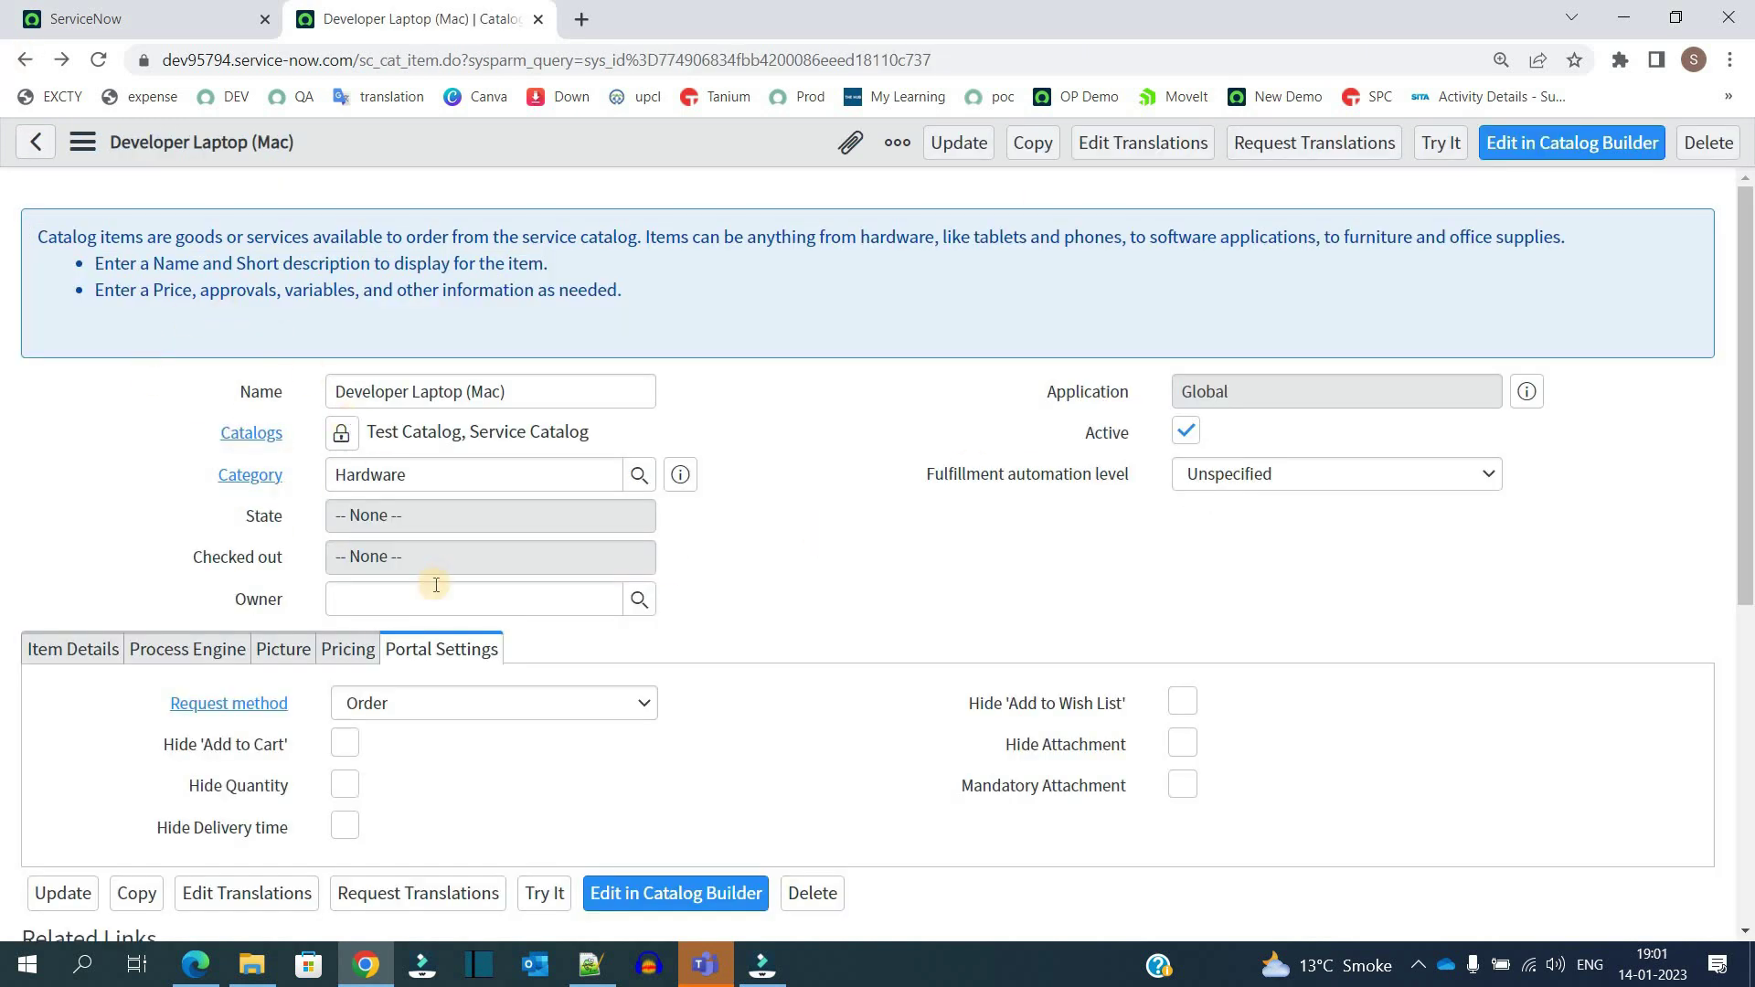